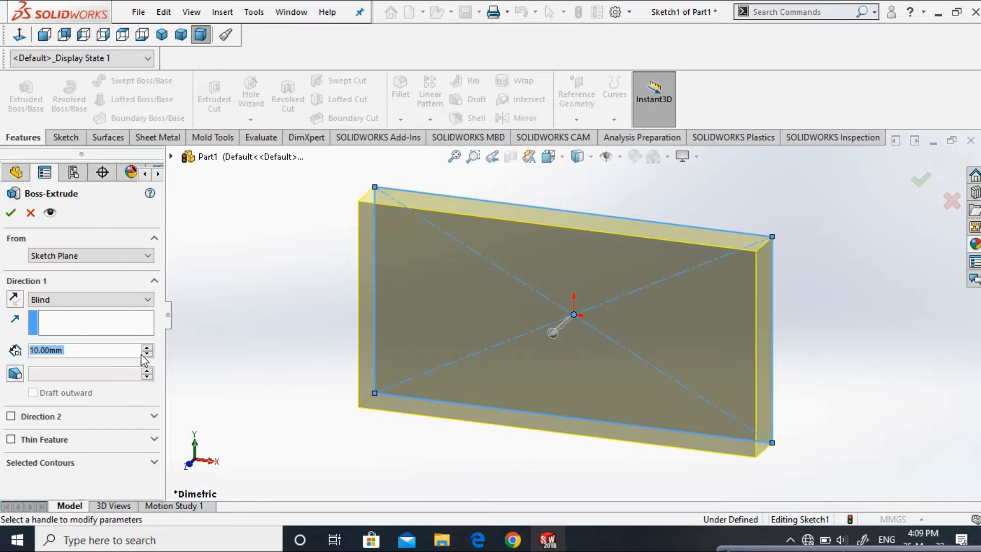
Extrude the centre rectangle as a blind boss 50 mm deep and clear the selection.
{"action": "type", "text": "50"}
{"action": "key", "text": "Return"}
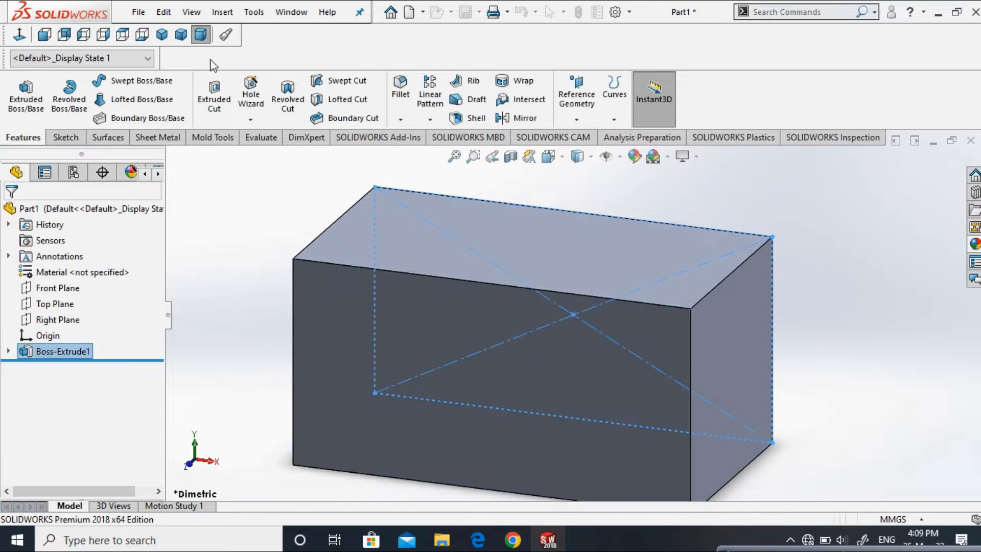
{"action": "left_click", "coordinate": [778, 210]}
Start a sketch on the block's front face and draw a circle centred on the origin.
{"action": "mouse_move", "coordinate": [240, 195]}
{"action": "middle_mouse_down"}
{"action": "mouse_move", "coordinate": [258, 278]}
{"action": "mouse_move", "coordinate": [326, 269]}
{"action": "mouse_move", "coordinate": [285, 324]}
{"action": "mouse_move", "coordinate": [294, 383]}
{"action": "mouse_move", "coordinate": [296, 260]}
{"action": "mouse_move", "coordinate": [543, 323]}
{"action": "middle_mouse_up"}
{"action": "right_click", "coordinate": [544, 324]}
{"action": "left_click", "coordinate": [580, 211]}
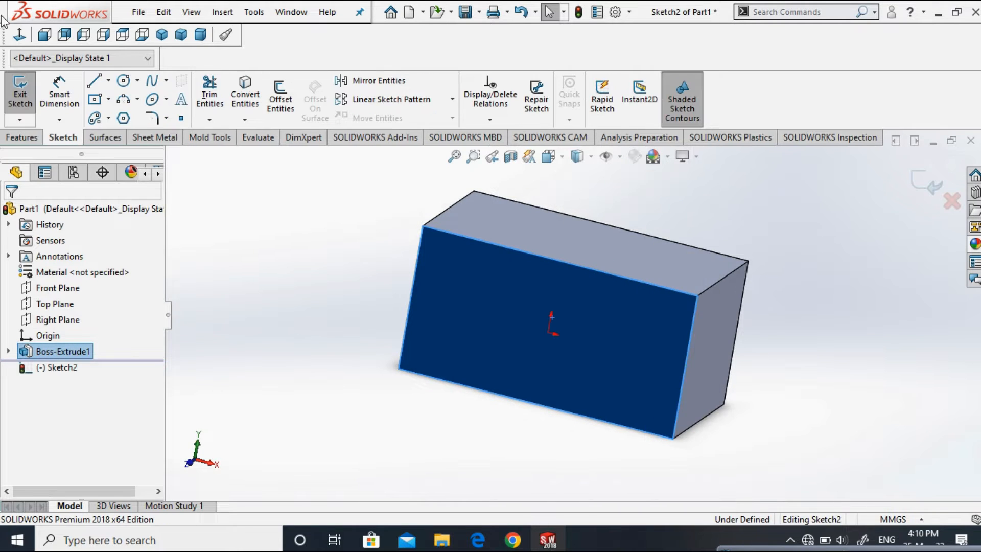
{"action": "left_click", "coordinate": [20, 34]}
{"action": "left_click", "coordinate": [123, 81]}
{"action": "left_click", "coordinate": [573, 314]}
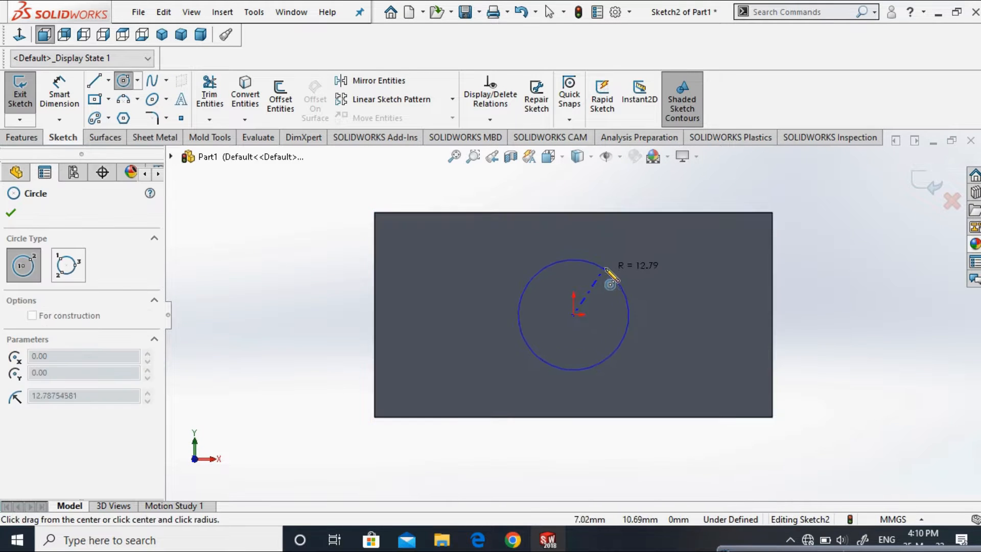
{"action": "left_click", "coordinate": [599, 246]}
{"action": "key", "text": "Escape"}
Cut the circle into the block with a blind Extruded Cut 30 mm deep.
{"action": "left_click", "coordinate": [201, 34]}
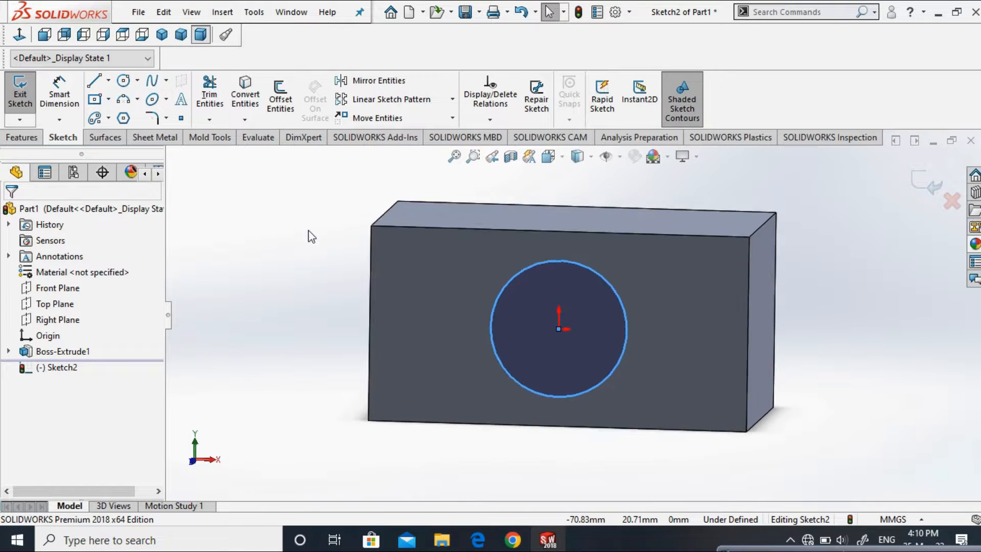
{"action": "left_click", "coordinate": [23, 137]}
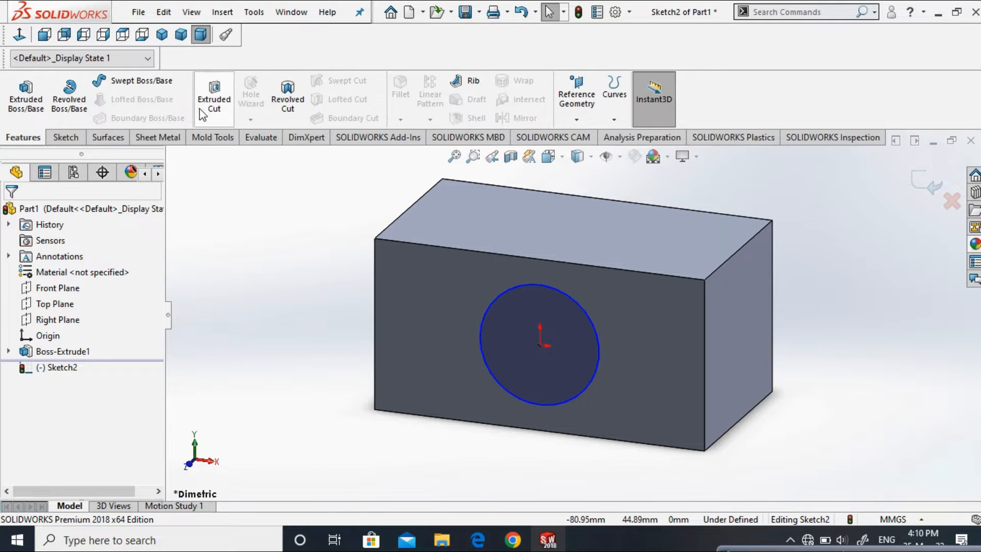
{"action": "left_click", "coordinate": [214, 102]}
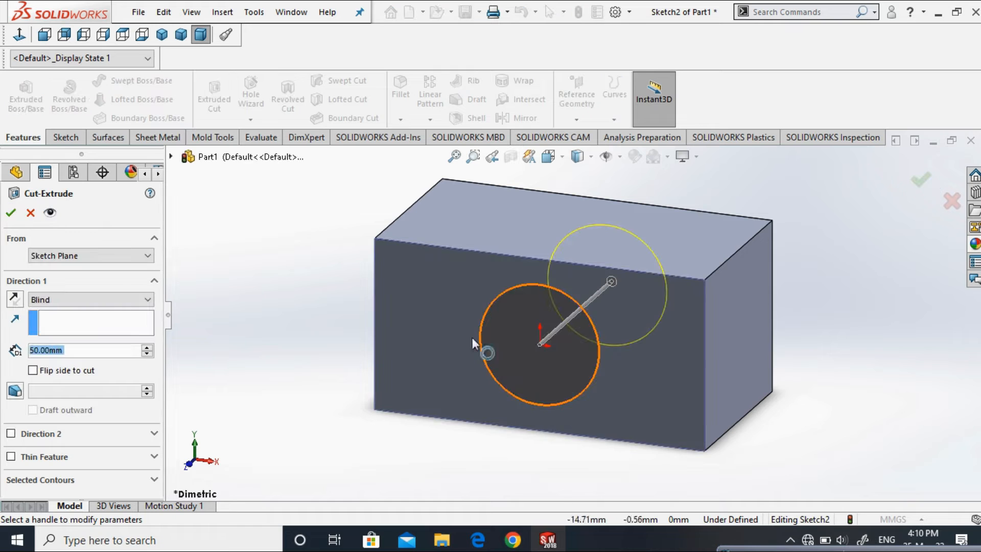
{"action": "middle_click_drag", "start_coordinate": [696, 344], "coordinate": [821, 373]}
{"action": "left_click", "coordinate": [120, 301]}
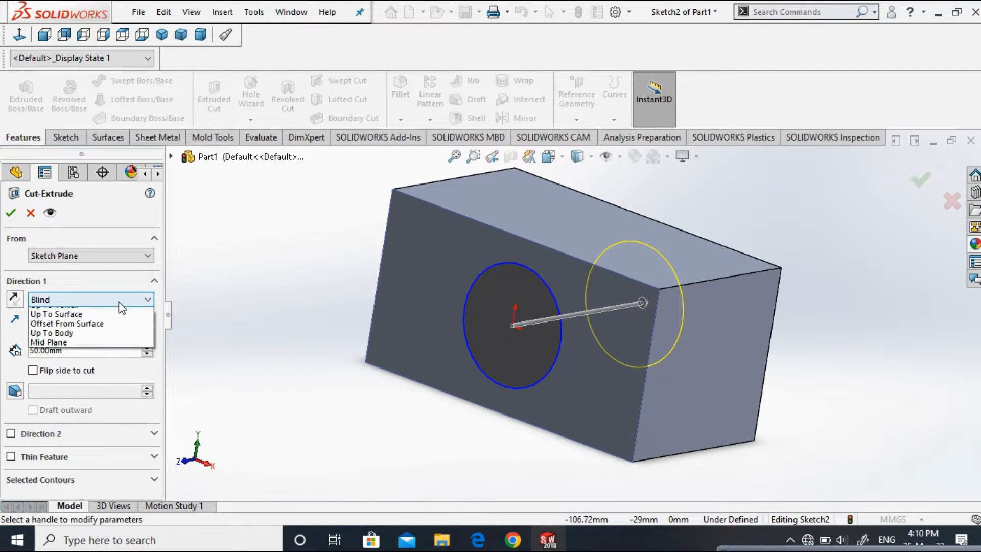
{"action": "left_click", "coordinate": [158, 308]}
{"action": "left_click", "coordinate": [146, 354]}
{"action": "left_click", "coordinate": [147, 353]}
{"action": "left_click", "coordinate": [146, 354]}
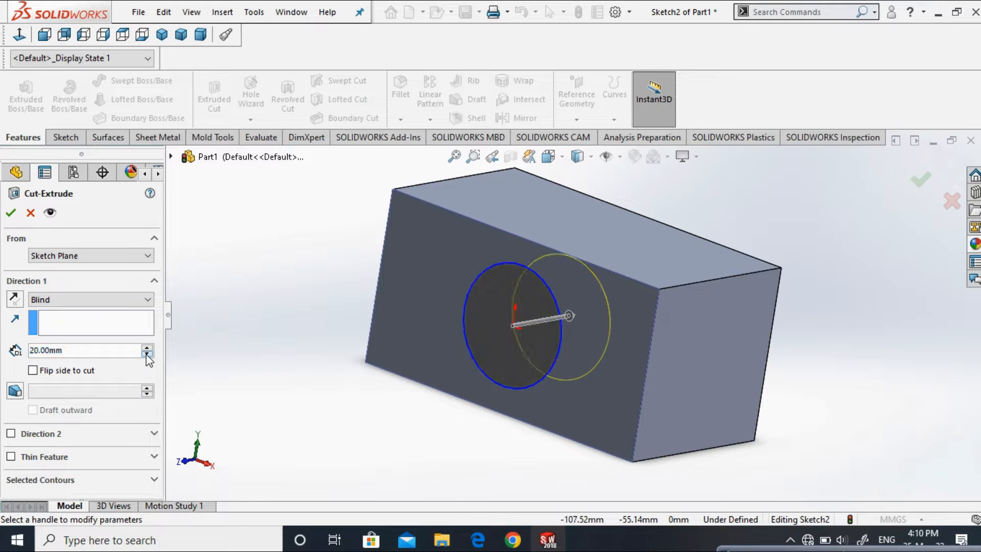
{"action": "left_click", "coordinate": [147, 354]}
{"action": "middle_click_drag", "start_coordinate": [344, 357], "coordinate": [381, 359]}
{"action": "left_click", "coordinate": [147, 347]}
{"action": "left_click", "coordinate": [146, 346]}
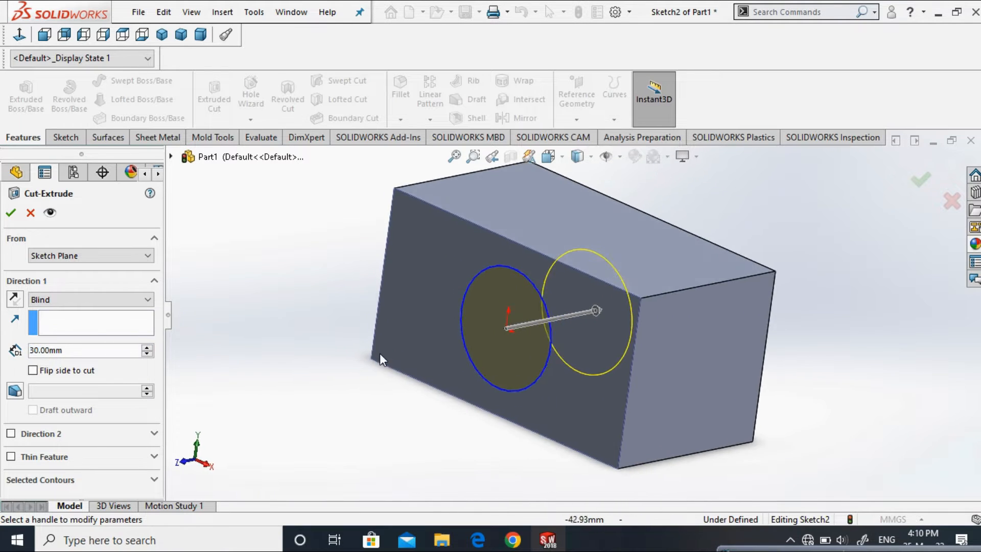
{"action": "left_click", "coordinate": [9, 214]}
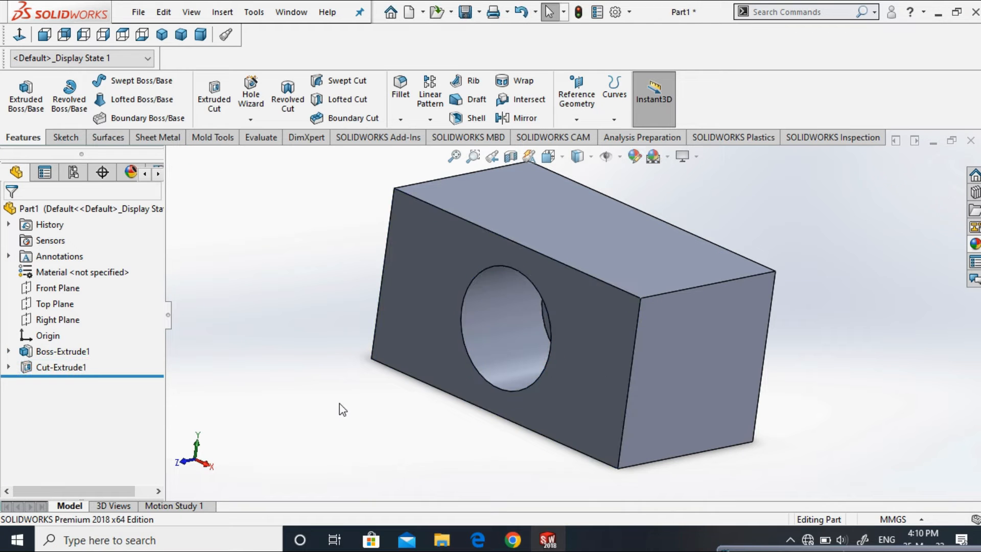
{"action": "middle_click_drag", "start_coordinate": [339, 403], "coordinate": [344, 378]}
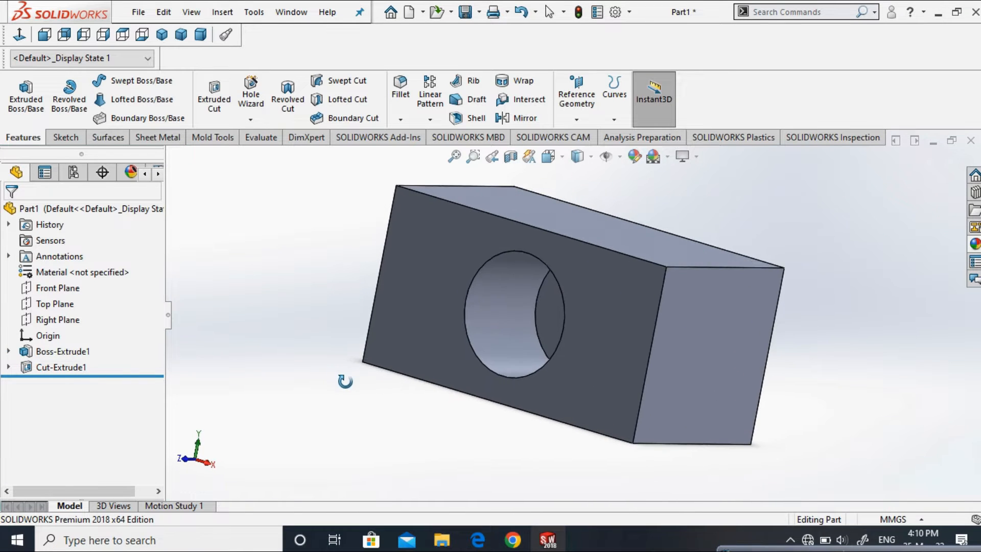
Reopen the circular cut feature for editing and try a blind depth of 40 mm.
{"action": "right_click", "coordinate": [61, 367]}
{"action": "left_click", "coordinate": [97, 223]}
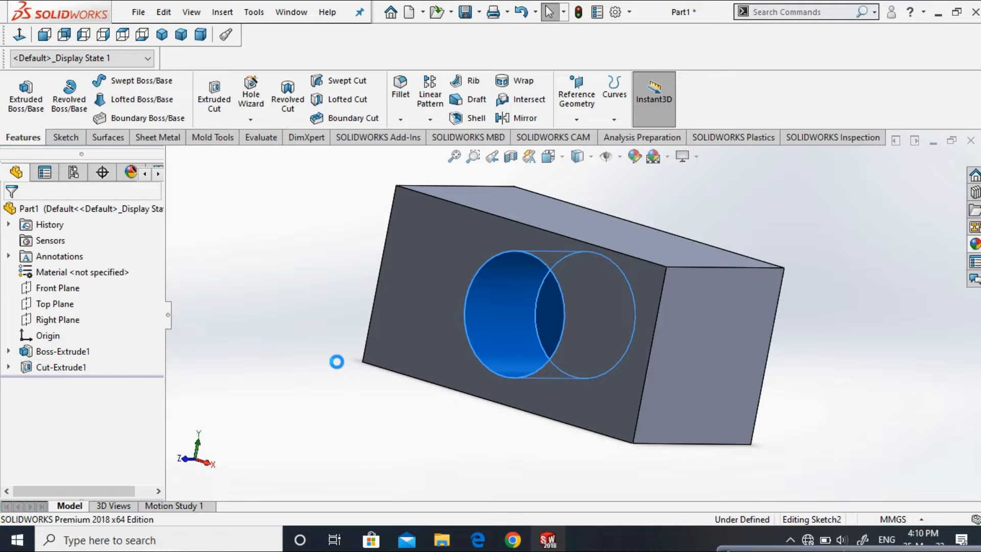
{"action": "left_click", "coordinate": [147, 347]}
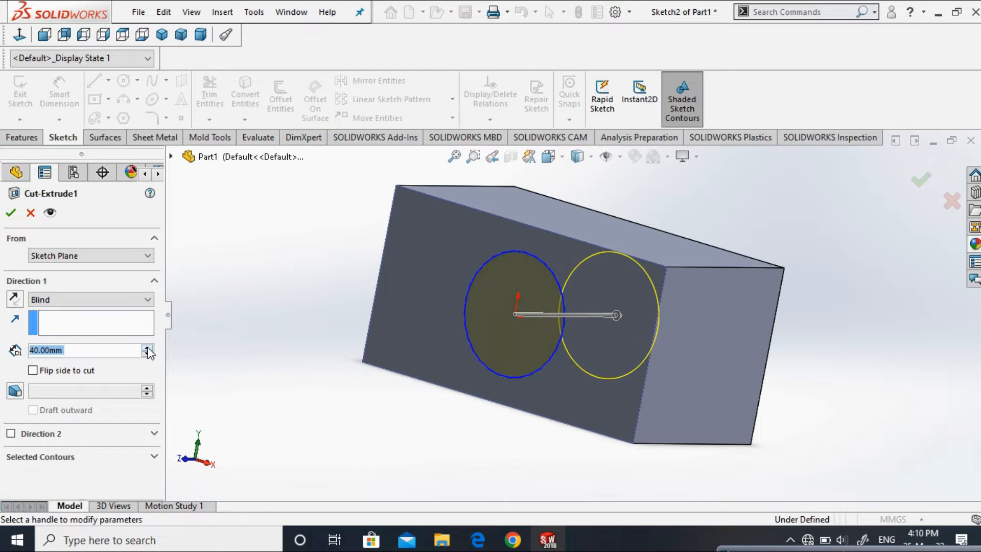
{"action": "left_click", "coordinate": [147, 348]}
{"action": "left_click", "coordinate": [201, 34]}
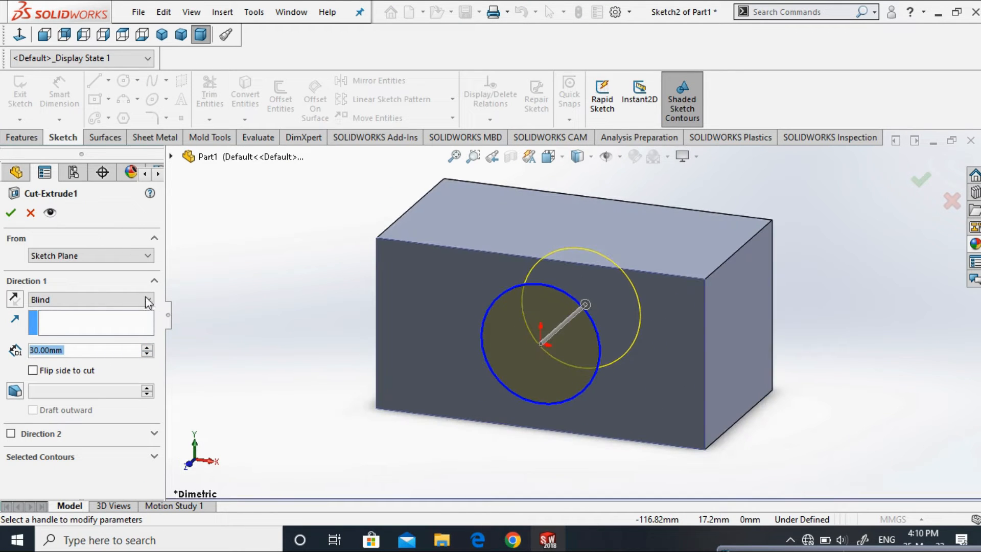
Set the circular cut's Direction 1 end condition to Through All.
{"action": "left_click", "coordinate": [146, 299]}
{"action": "left_click", "coordinate": [87, 321]}
{"action": "middle_click_drag", "start_coordinate": [781, 368], "coordinate": [766, 395]}
Try the Through All - Both end condition on the circular cut, then switch back to Through All and accept the edit.
{"action": "left_click", "coordinate": [132, 300]}
{"action": "left_click", "coordinate": [121, 333]}
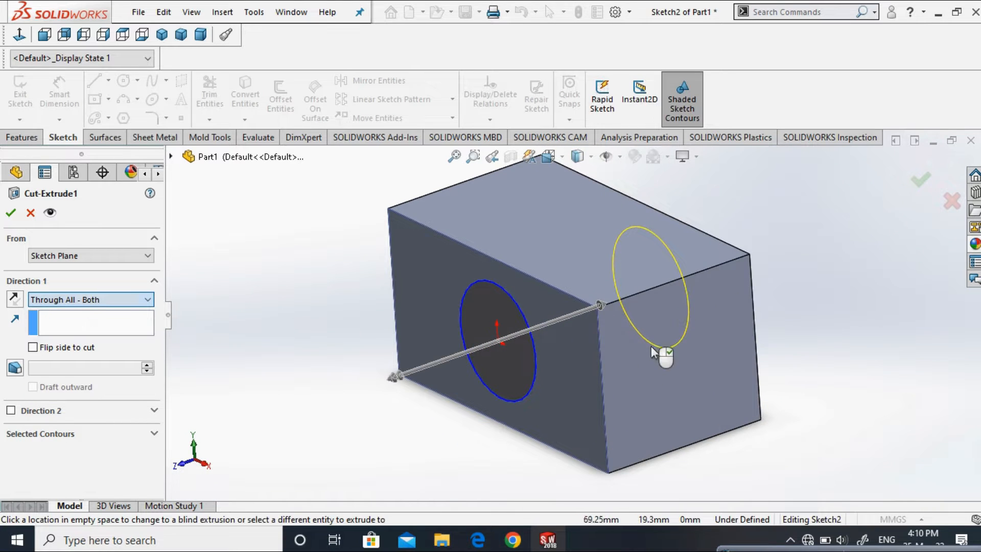
{"action": "left_click", "coordinate": [130, 301]}
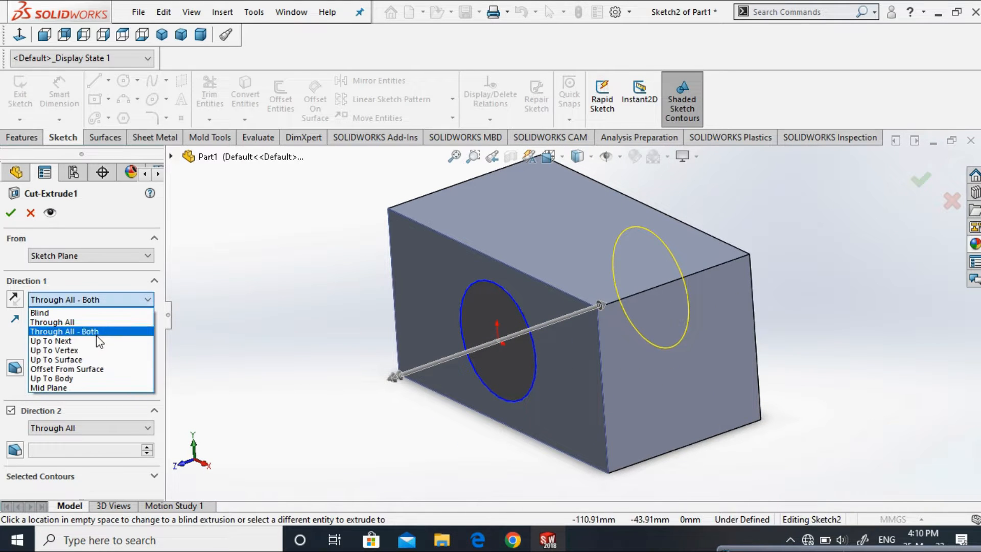
{"action": "left_click", "coordinate": [77, 322]}
{"action": "middle_click_drag", "start_coordinate": [352, 365], "coordinate": [214, 377]}
{"action": "left_click", "coordinate": [11, 212]}
{"action": "mouse_move", "coordinate": [330, 294]}
{"action": "middle_mouse_down"}
{"action": "mouse_move", "coordinate": [516, 374]}
{"action": "mouse_move", "coordinate": [376, 361]}
{"action": "middle_mouse_up"}
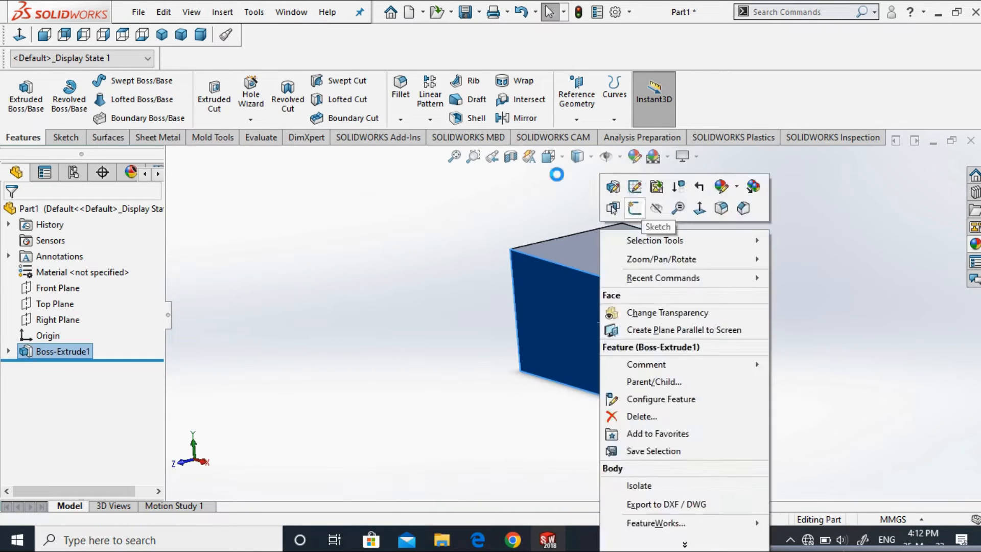
Start a new sketch on the uncut block's front face and draw a circle centred on the origin.
{"action": "left_click", "coordinate": [643, 210]}
{"action": "left_click", "coordinate": [20, 34]}
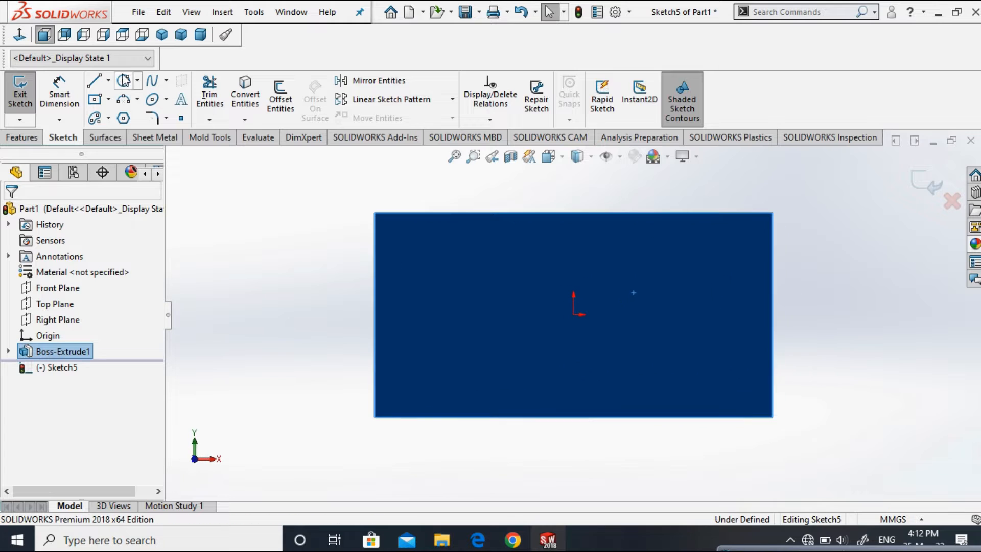
{"action": "left_click", "coordinate": [123, 80]}
{"action": "left_click_drag", "start_coordinate": [573, 314], "coordinate": [615, 295]}
{"action": "left_click", "coordinate": [10, 213]}
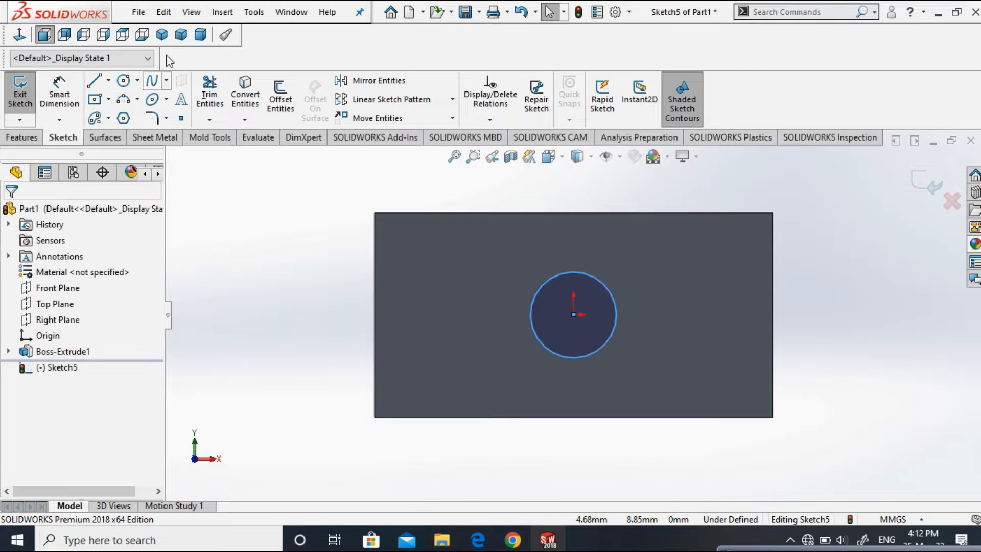
Cut the circle through the block with an Extruded Cut using the Up To Next end condition.
{"action": "left_click", "coordinate": [200, 34]}
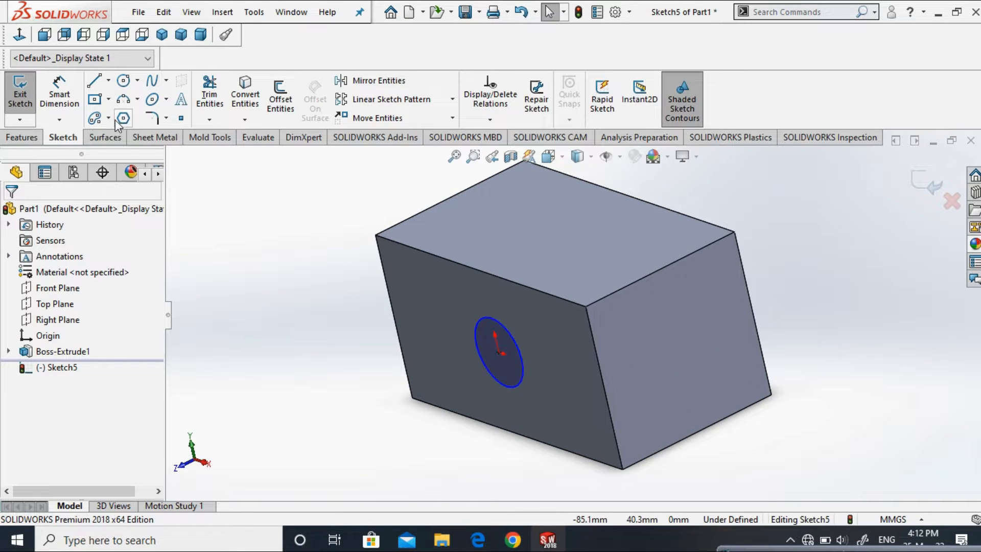
{"action": "left_click", "coordinate": [22, 137]}
{"action": "left_click", "coordinate": [214, 97]}
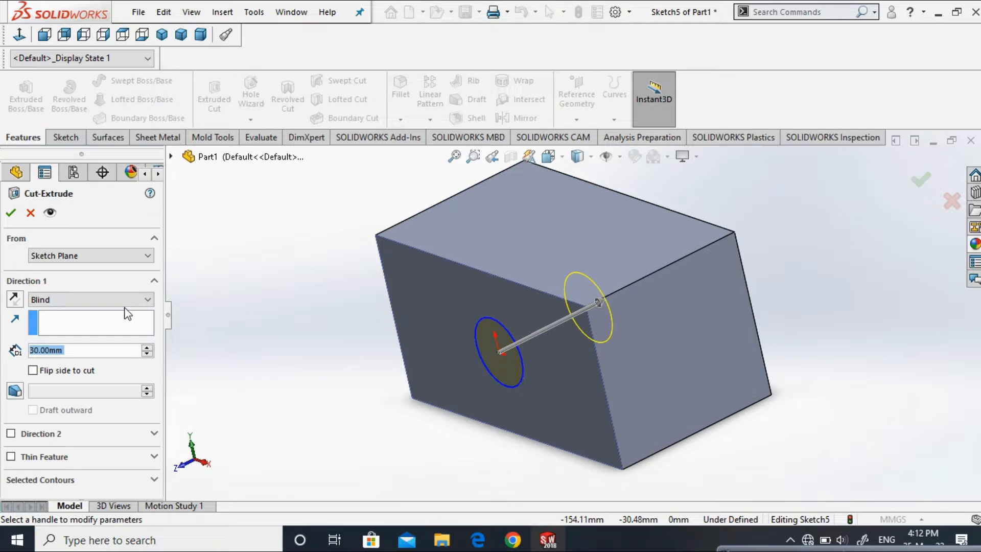
{"action": "scroll", "coordinate": [390, 366], "scroll_direction": "up", "scroll_amount": 2}
{"action": "middle_click_drag", "start_coordinate": [390, 366], "coordinate": [354, 396]}
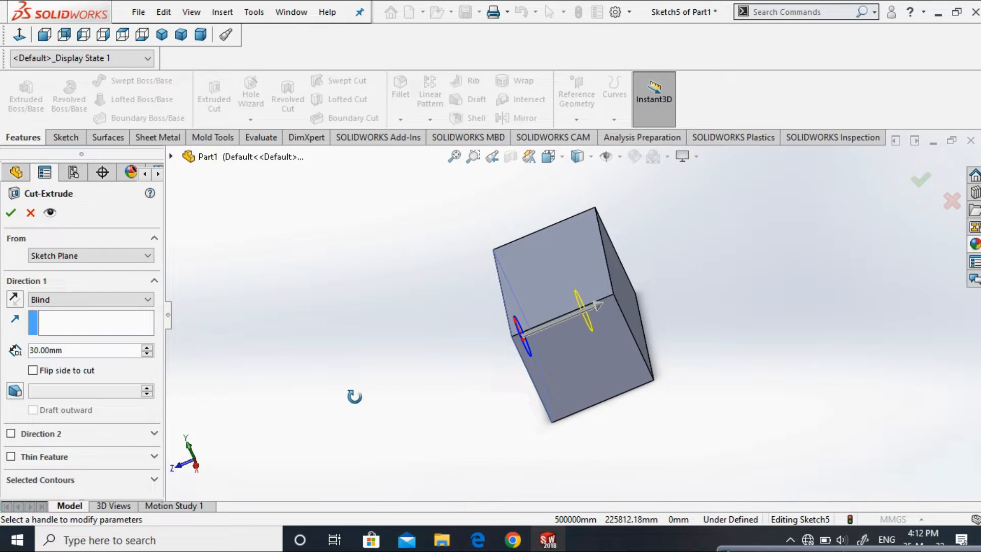
{"action": "left_click", "coordinate": [93, 300]}
{"action": "left_click", "coordinate": [51, 322]}
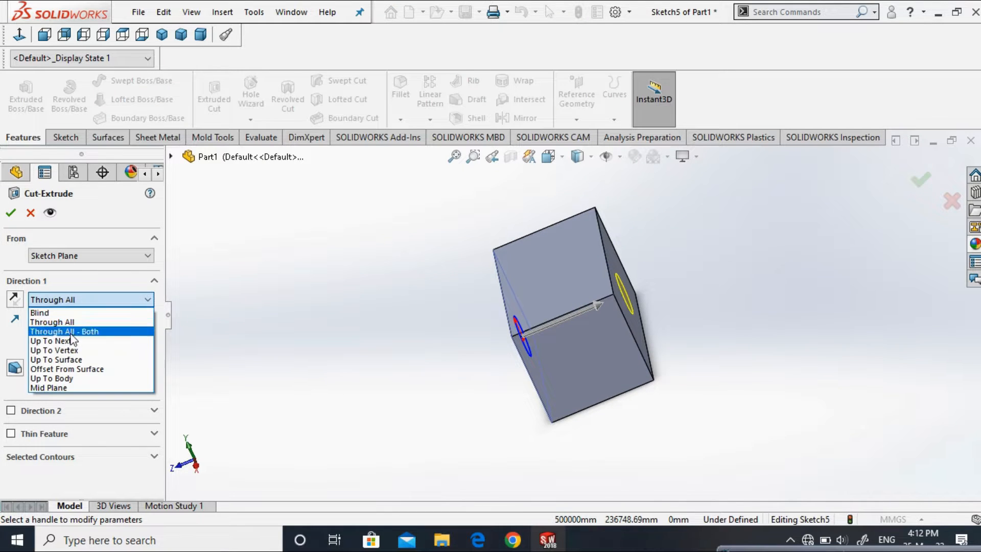
{"action": "left_click", "coordinate": [70, 312]}
{"action": "left_click", "coordinate": [107, 300]}
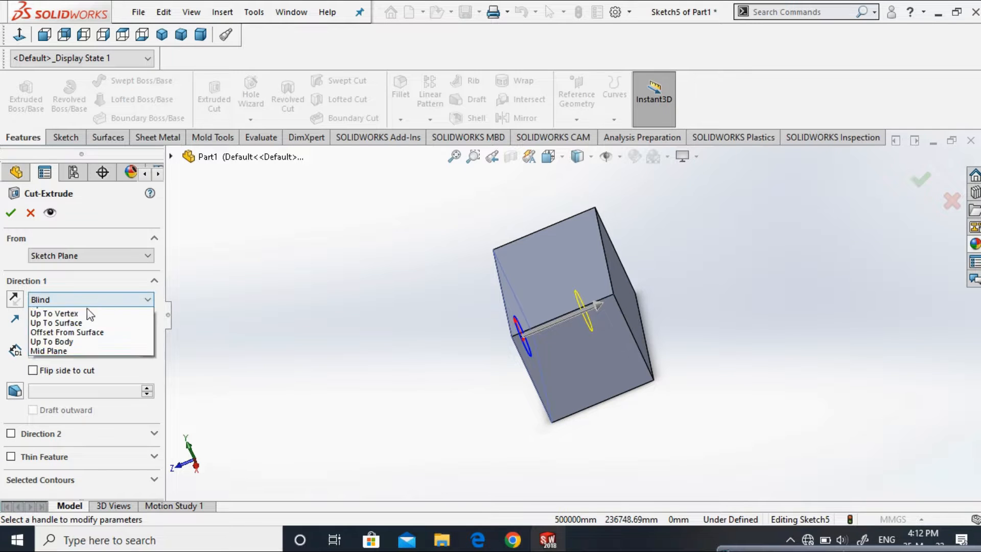
{"action": "left_click", "coordinate": [57, 340]}
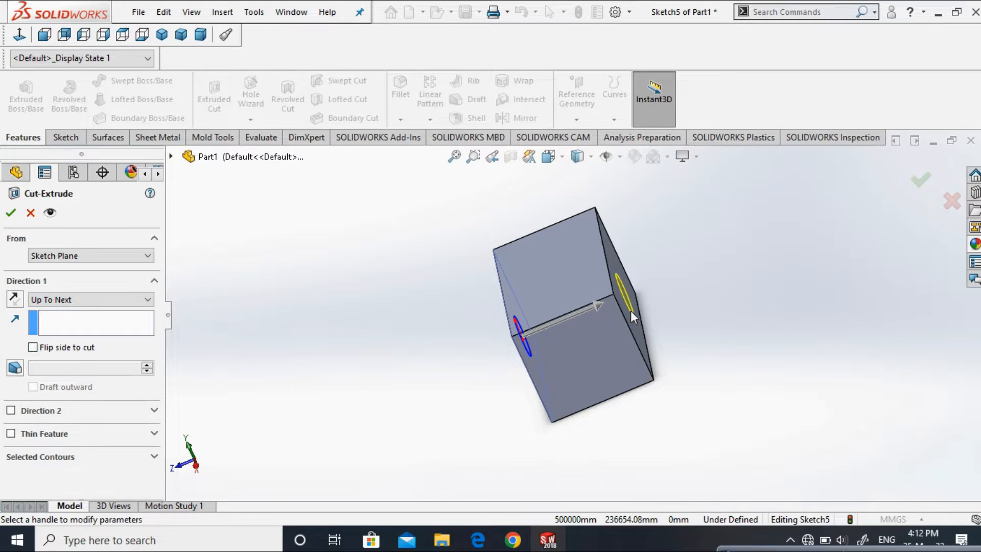
{"action": "left_click", "coordinate": [11, 214]}
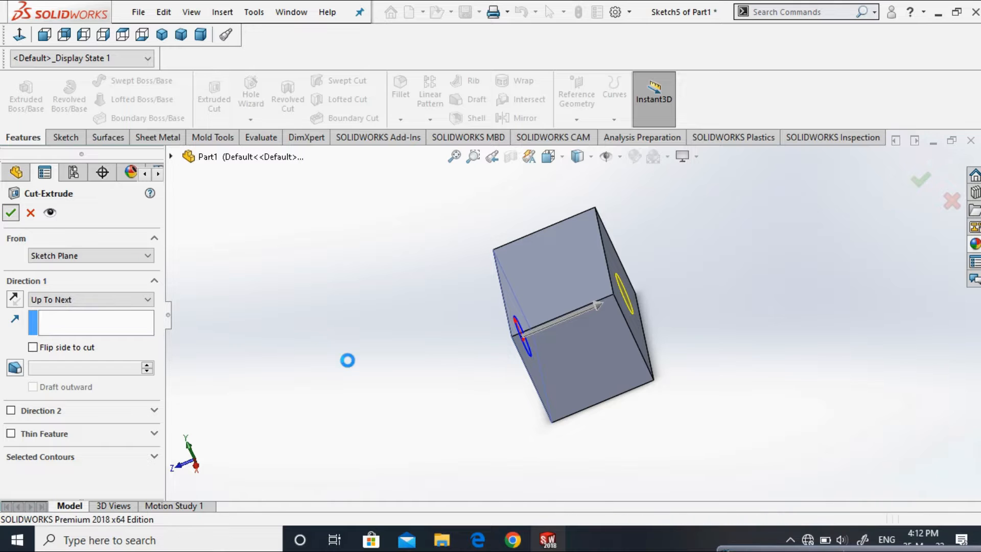
Start a sketch on the block's small end face and draw a center rectangle near the middle of that face.
{"action": "middle_click_drag", "start_coordinate": [383, 373], "coordinate": [357, 352]}
{"action": "right_click", "coordinate": [528, 327]}
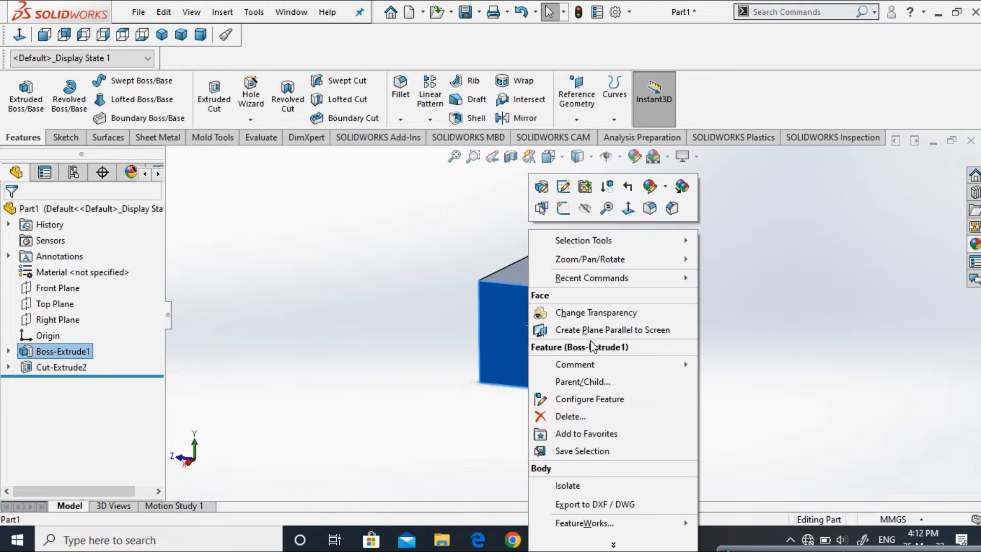
{"action": "left_click", "coordinate": [562, 208]}
{"action": "left_click", "coordinate": [94, 98]}
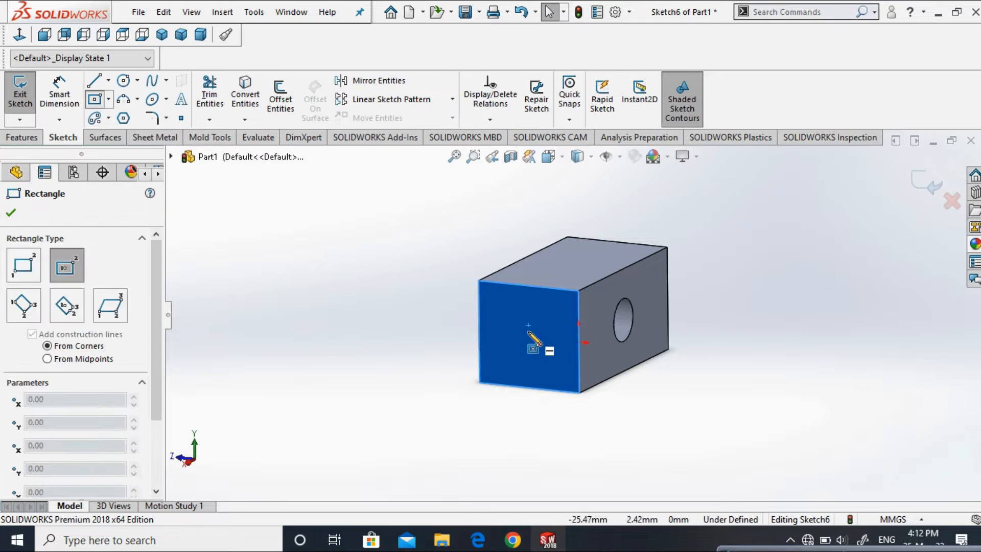
{"action": "left_click", "coordinate": [542, 353]}
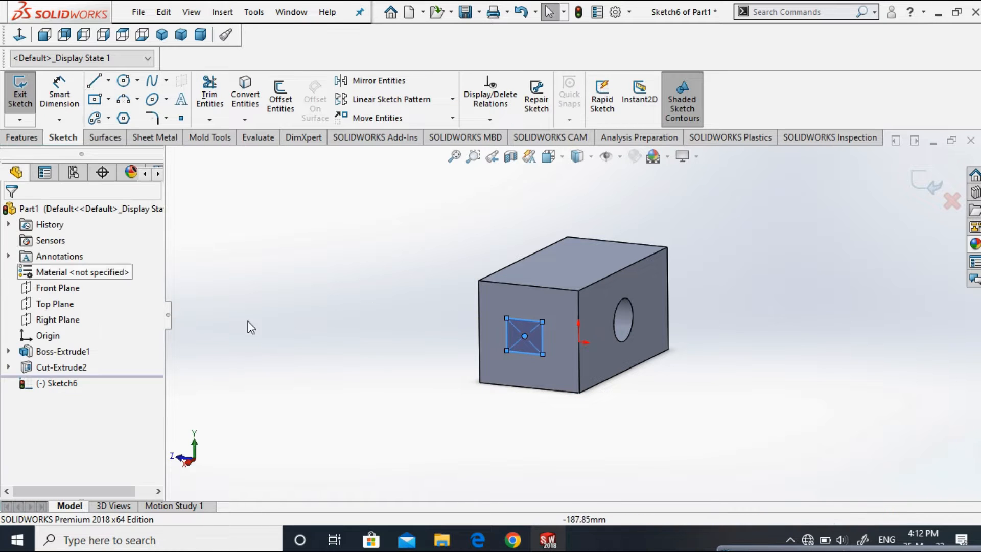
{"action": "key", "text": "Escape"}
Cut the rectangle into the block with an Extruded Cut using the Up To Next end condition.
{"action": "middle_click_drag", "start_coordinate": [764, 330], "coordinate": [462, 228]}
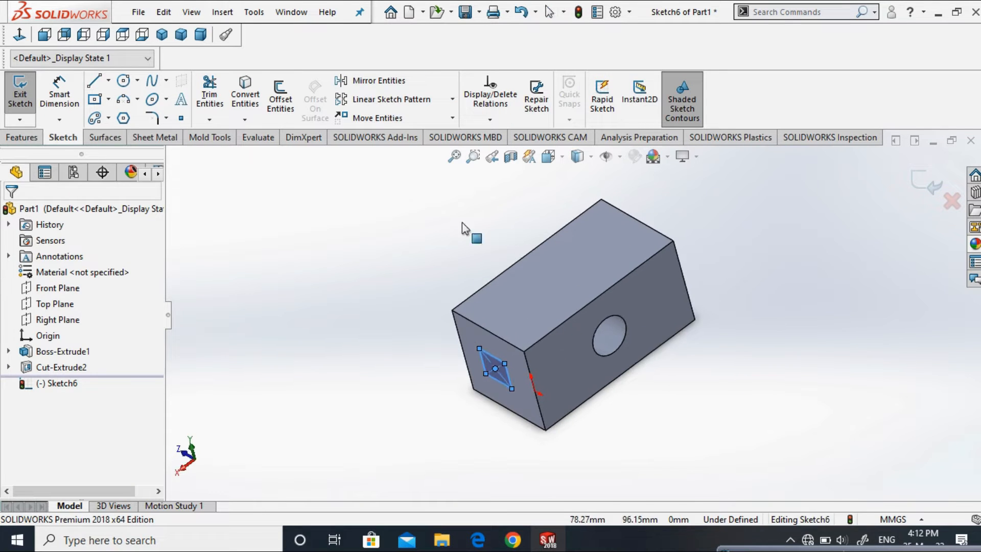
{"action": "left_click", "coordinate": [35, 140]}
{"action": "left_click", "coordinate": [218, 122]}
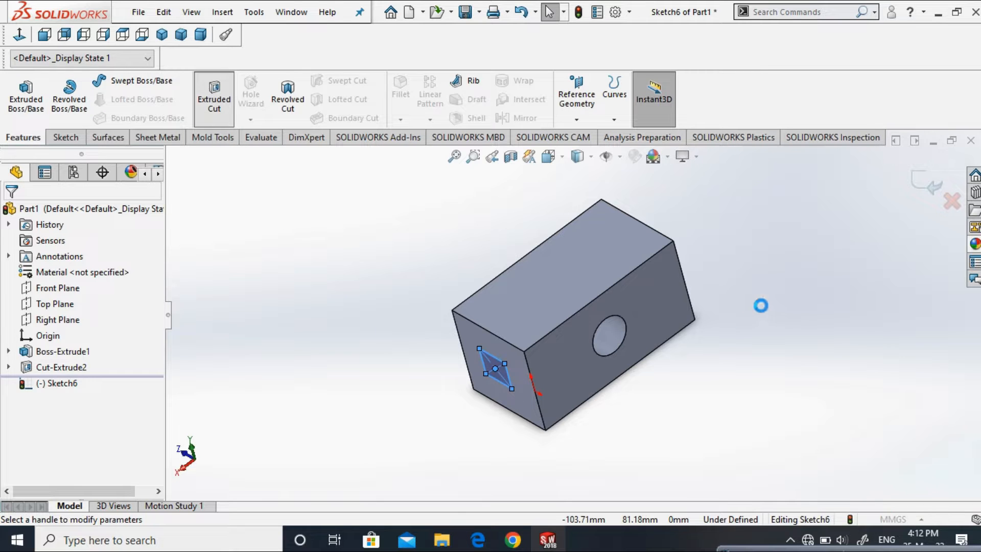
{"action": "middle_click_drag", "start_coordinate": [462, 341], "coordinate": [315, 365]}
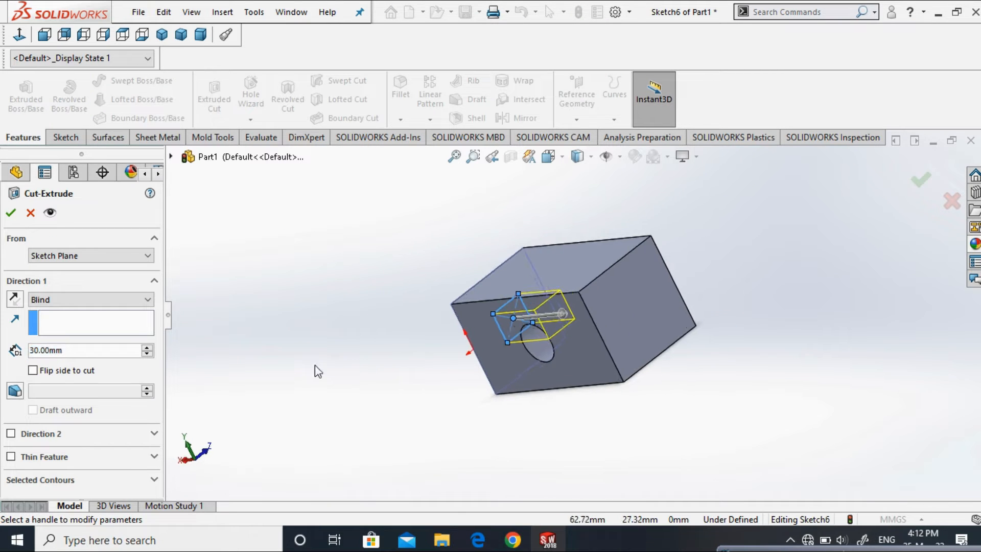
{"action": "left_click", "coordinate": [91, 299]}
{"action": "left_click", "coordinate": [61, 341]}
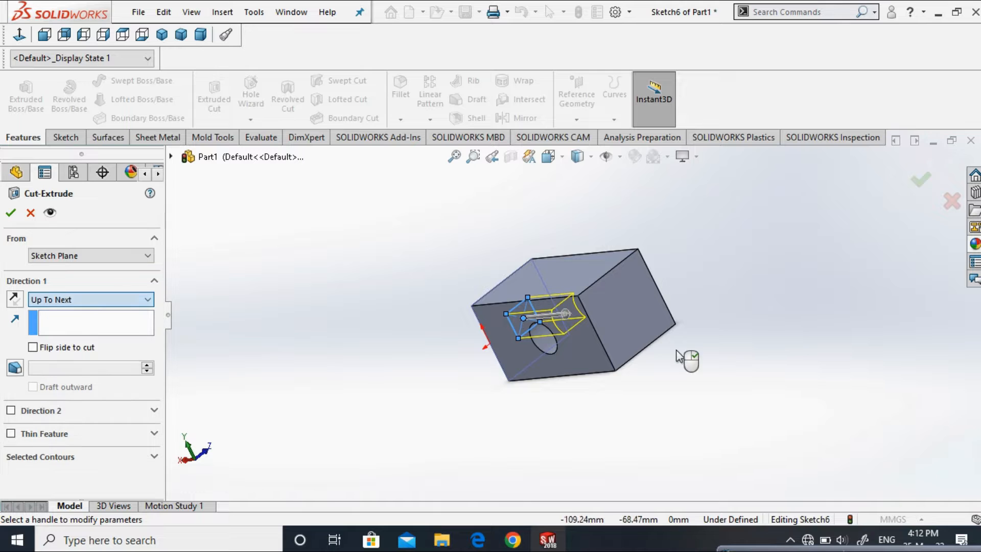
{"action": "middle_click_drag", "start_coordinate": [553, 411], "coordinate": [588, 301]}
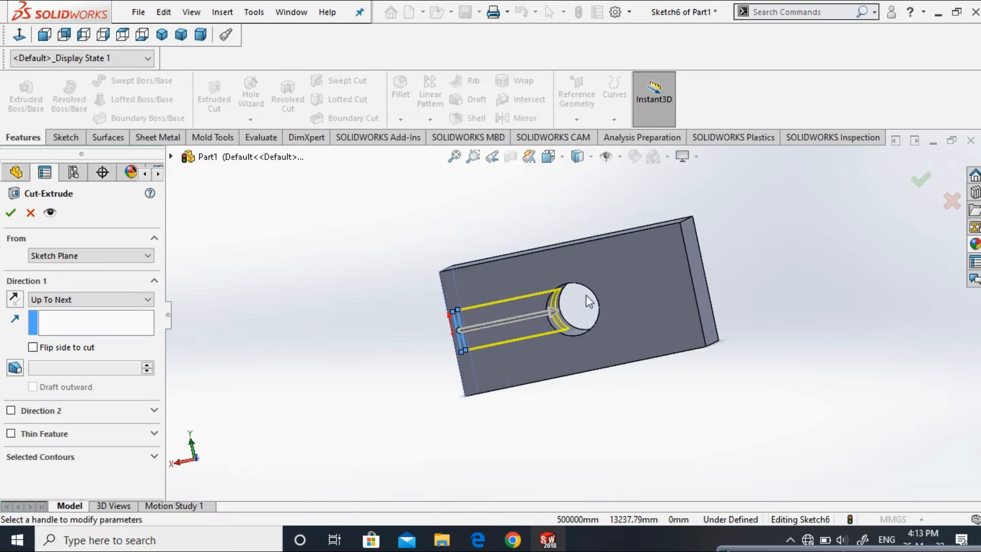
{"action": "scroll", "coordinate": [554, 306], "scroll_direction": "down", "scroll_amount": 5}
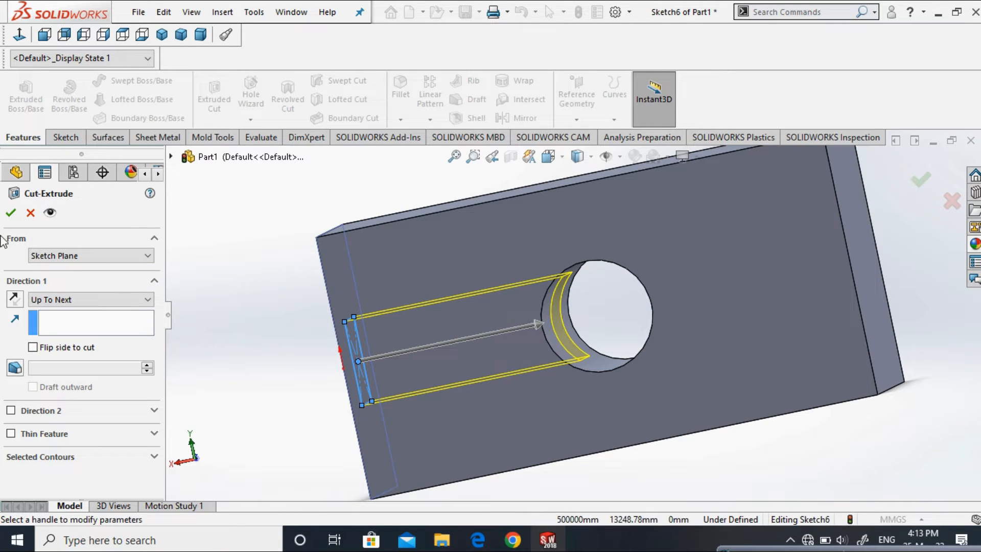
{"action": "left_click", "coordinate": [10, 213]}
Examine where the rectangular cut ends inside the block from several angles, showing hidden lines temporarily before returning to the shaded display.
{"action": "scroll", "coordinate": [273, 377], "scroll_direction": "up", "scroll_amount": 3}
{"action": "left_click", "coordinate": [273, 377]}
{"action": "middle_click_drag", "start_coordinate": [273, 377], "coordinate": [229, 397]}
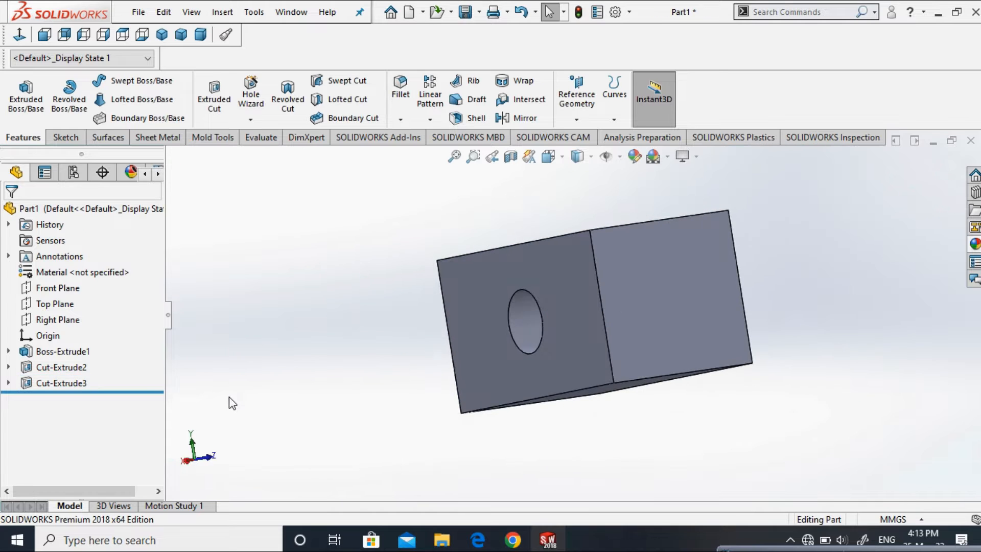
{"action": "middle_click_drag", "start_coordinate": [322, 344], "coordinate": [375, 326]}
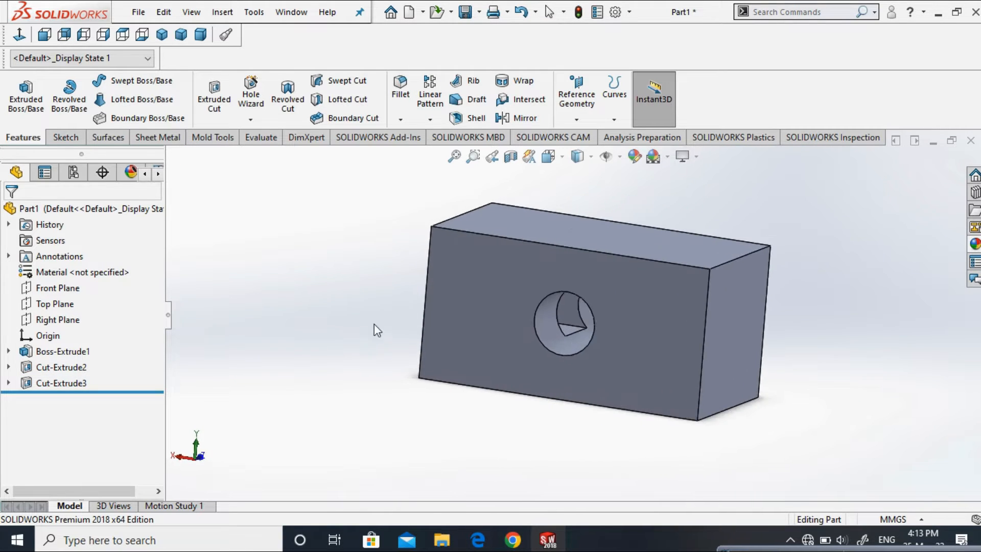
{"action": "scroll", "coordinate": [377, 330], "scroll_direction": "up", "scroll_amount": 3}
{"action": "left_click", "coordinate": [578, 238]}
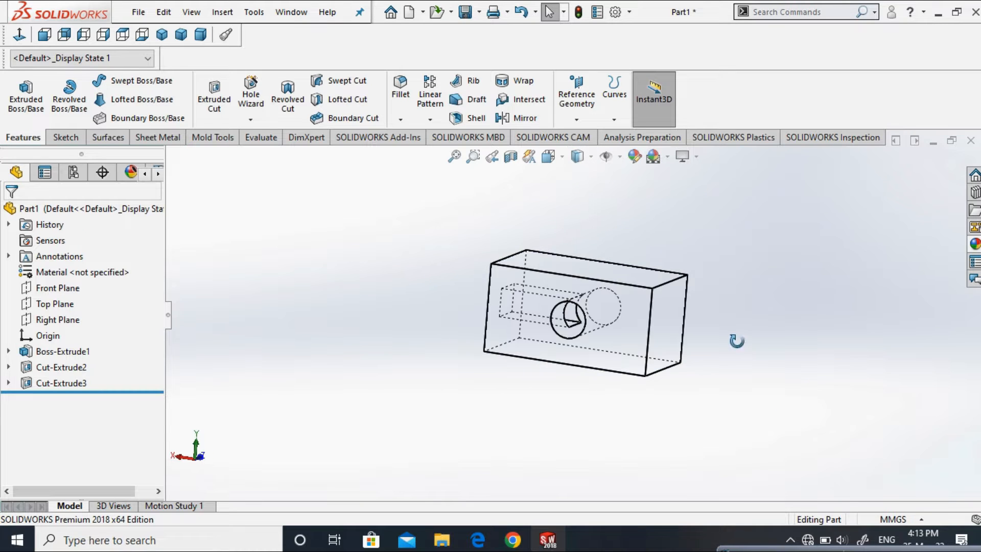
{"action": "middle_click_drag", "start_coordinate": [735, 339], "coordinate": [707, 335]}
{"action": "scroll", "coordinate": [707, 335], "scroll_direction": "down", "scroll_amount": 3}
{"action": "scroll", "coordinate": [549, 327], "scroll_direction": "up", "scroll_amount": 3}
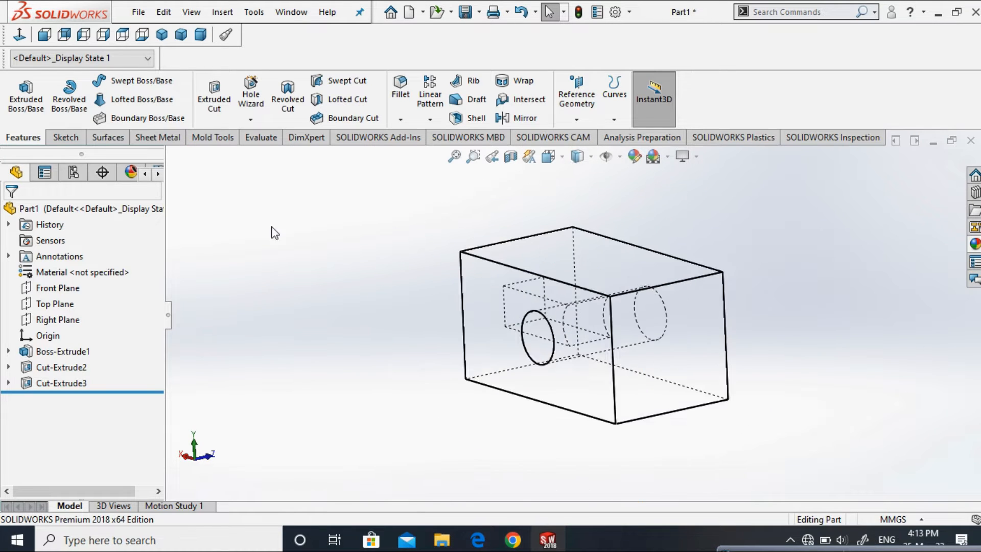
{"action": "left_click", "coordinate": [578, 175]}
Edit the rectangular cut to end Up To Vertex, using an upper corner of the opposite end face as the limit.
{"action": "left_click", "coordinate": [60, 383]}
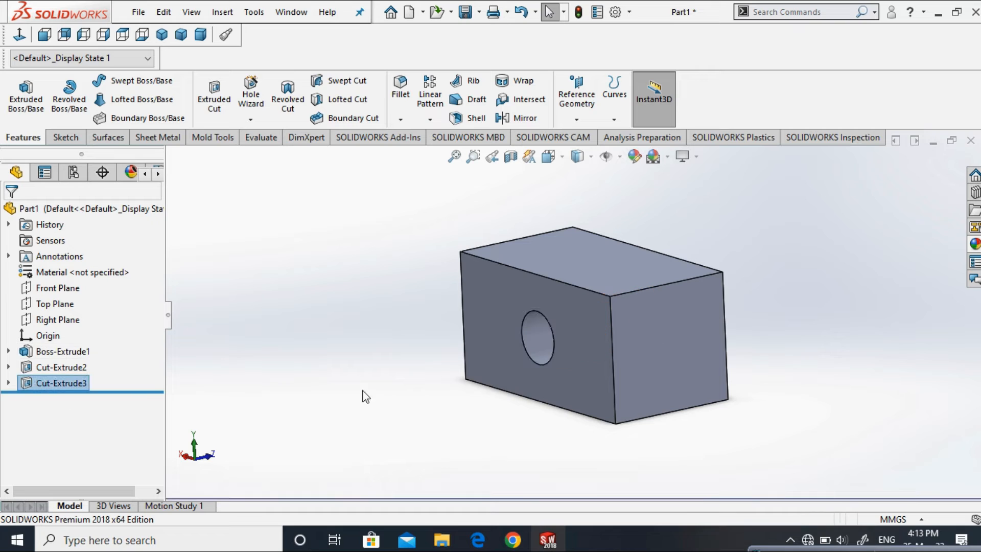
{"action": "mouse_move", "coordinate": [392, 398]}
{"action": "middle_mouse_down"}
{"action": "mouse_move", "coordinate": [438, 390]}
{"action": "mouse_move", "coordinate": [400, 394]}
{"action": "middle_mouse_up"}
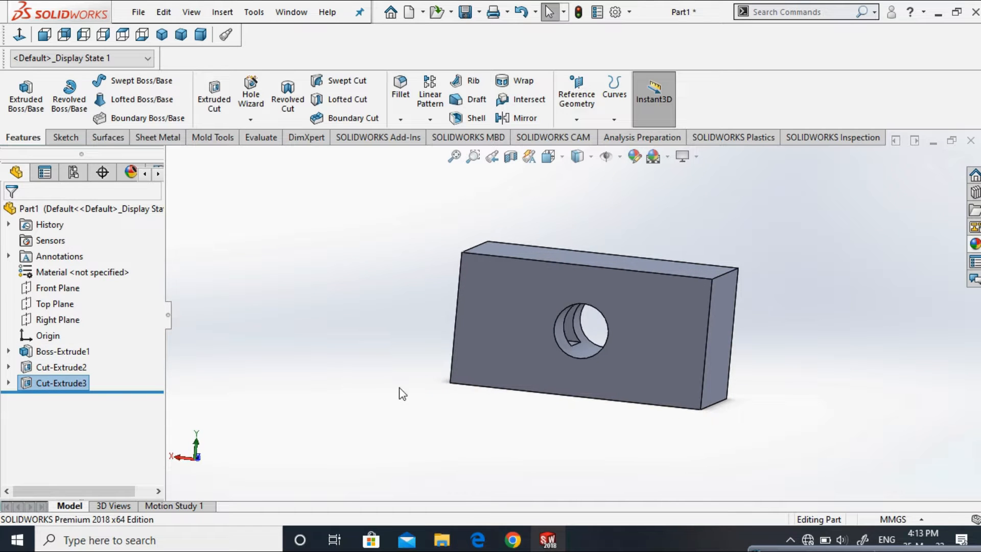
{"action": "right_click", "coordinate": [60, 382]}
{"action": "left_click", "coordinate": [73, 228]}
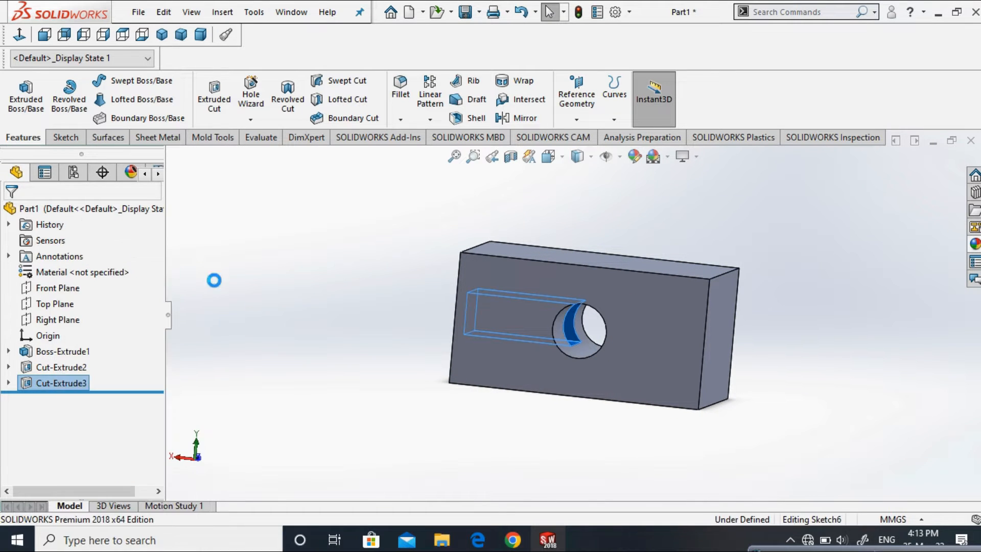
{"action": "middle_click_drag", "start_coordinate": [807, 265], "coordinate": [780, 298]}
{"action": "left_click", "coordinate": [81, 302]}
{"action": "left_click", "coordinate": [77, 355]}
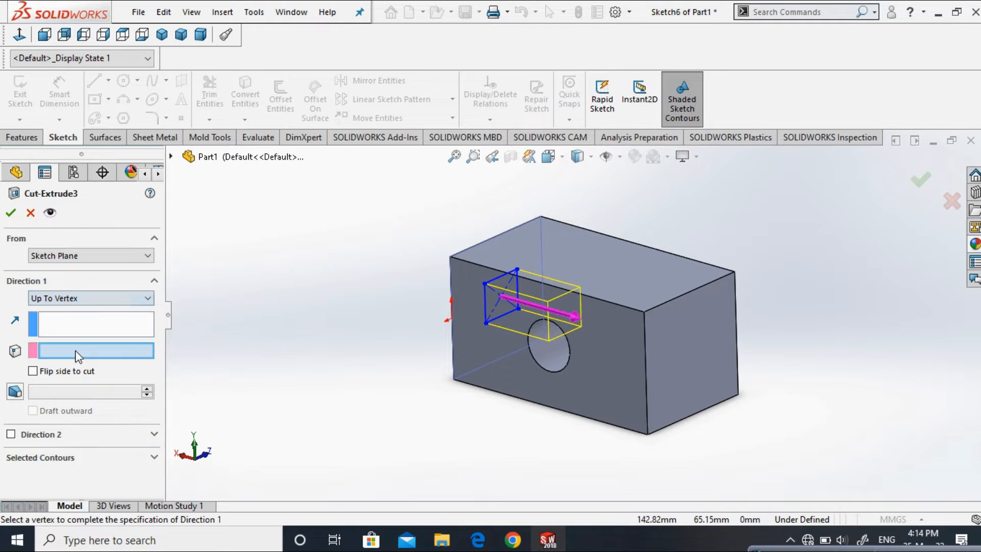
{"action": "left_click", "coordinate": [643, 311]}
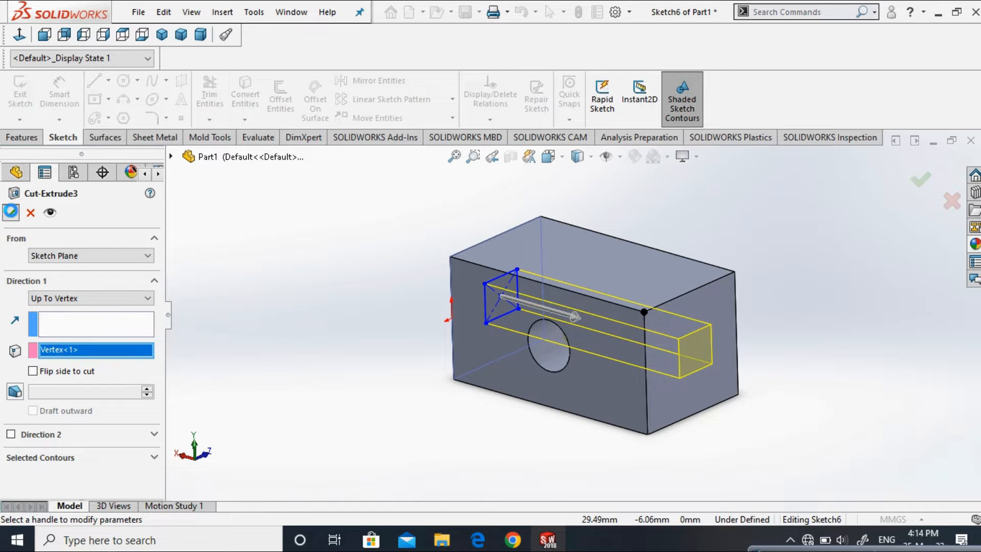
{"action": "middle_click_drag", "start_coordinate": [766, 365], "coordinate": [480, 376]}
Edit the rectangular cut to end Up To Surface, with the block's opposite end face as the limit.
{"action": "right_click", "coordinate": [22, 384]}
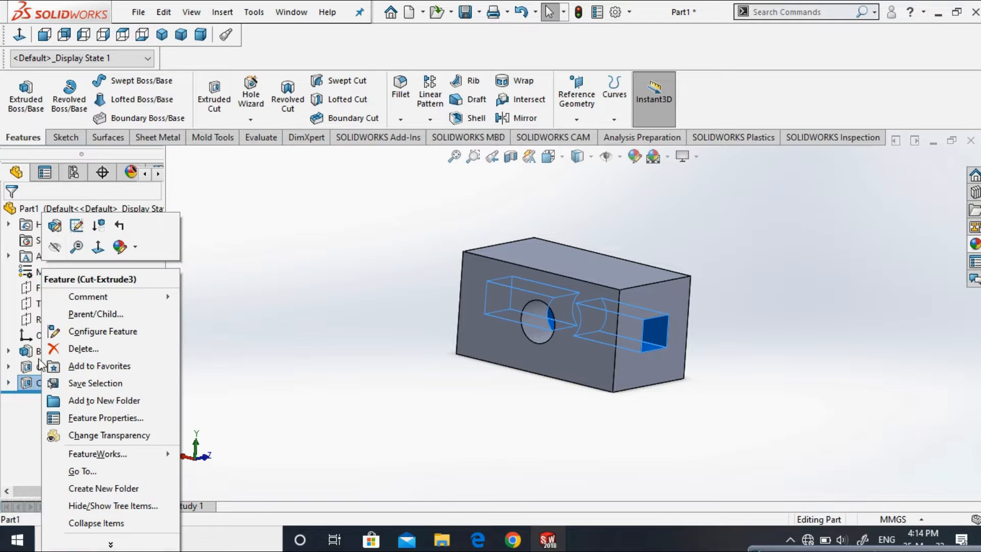
{"action": "left_click", "coordinate": [76, 225]}
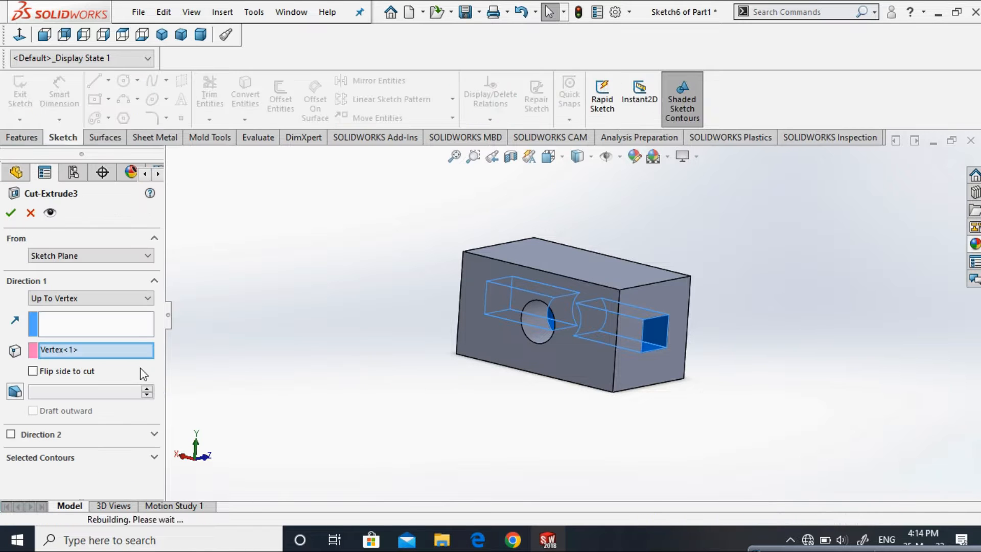
{"action": "left_click", "coordinate": [97, 298]}
{"action": "left_click", "coordinate": [102, 358]}
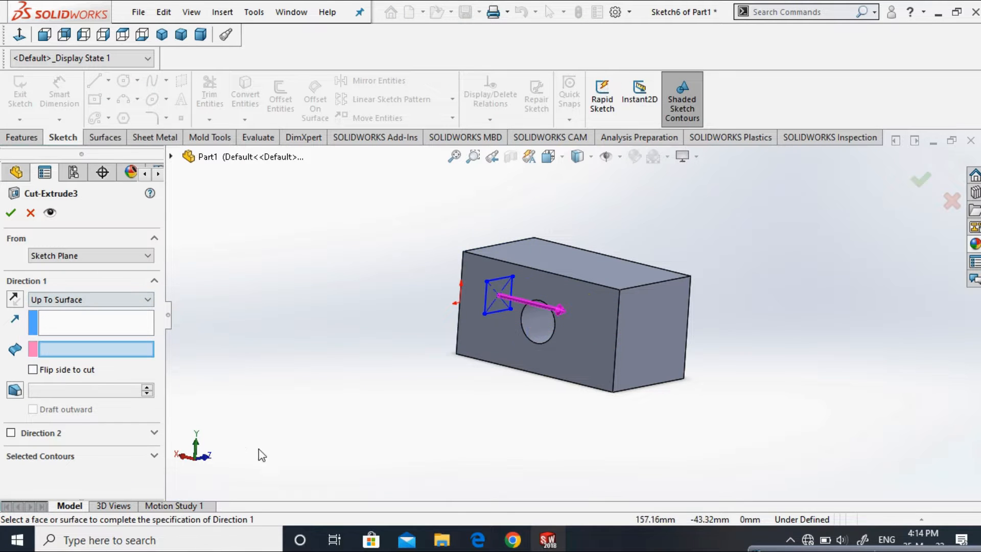
{"action": "left_click", "coordinate": [645, 352]}
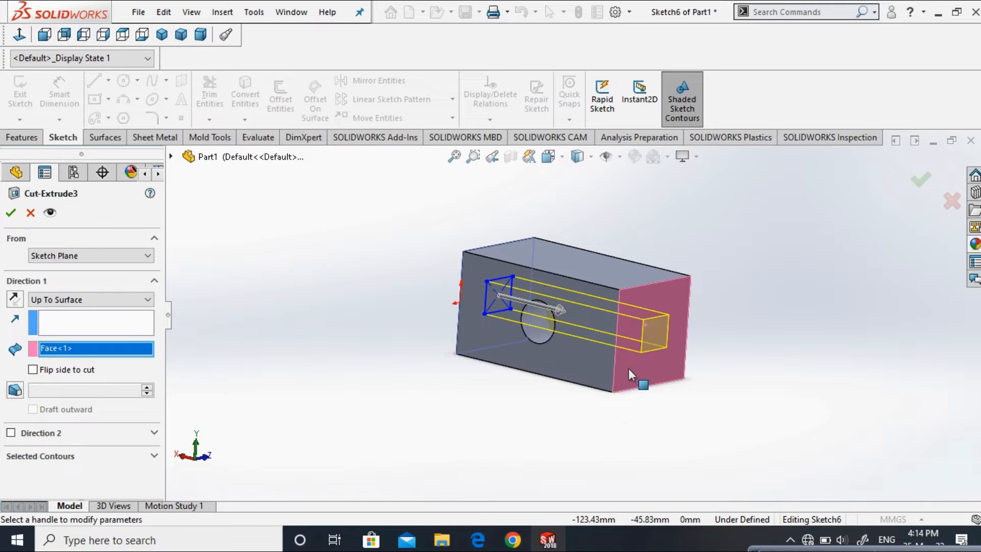
{"action": "left_click", "coordinate": [105, 302]}
{"action": "left_click", "coordinate": [105, 302]}
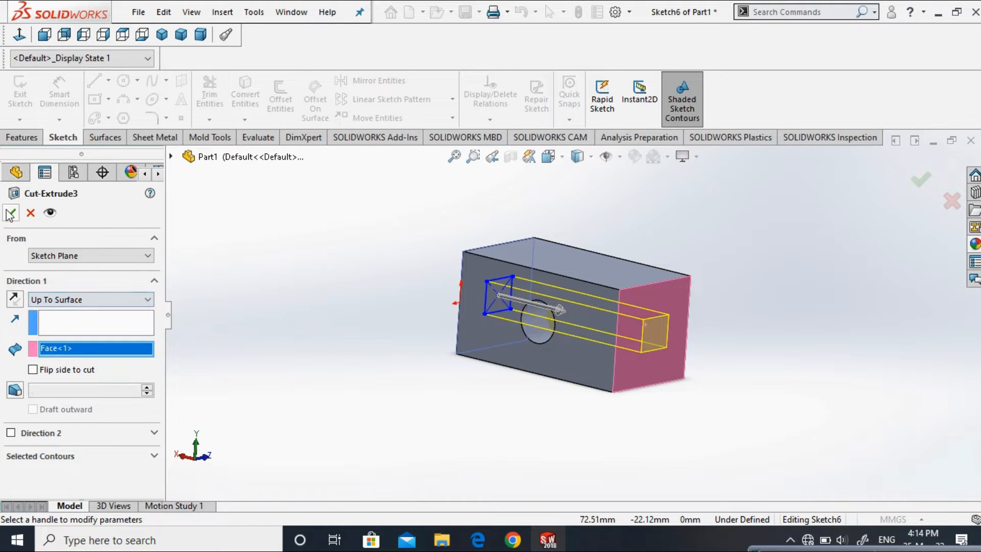
{"action": "left_click", "coordinate": [11, 213]}
{"action": "middle_click_drag", "start_coordinate": [412, 427], "coordinate": [426, 402]}
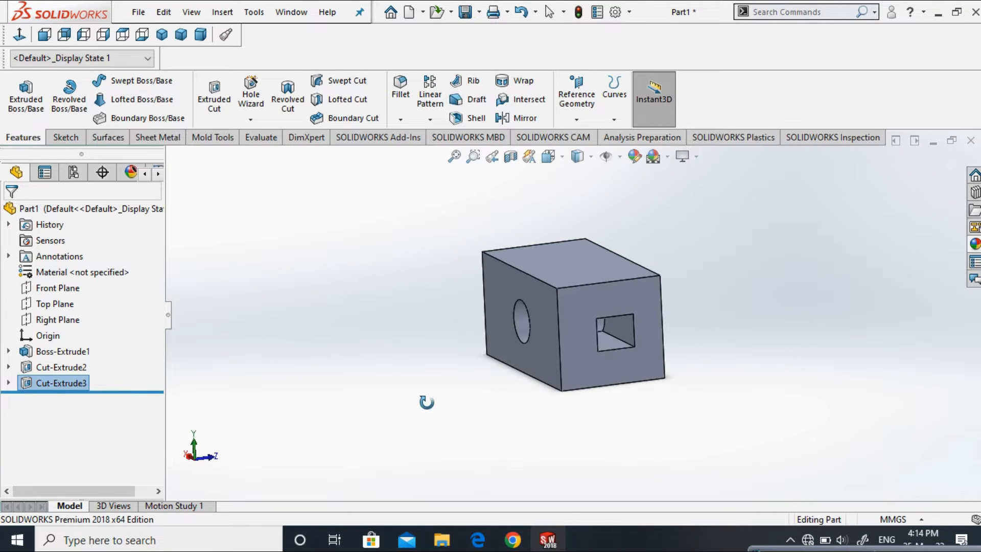
Reopen the rectangular cut for editing and set it to Offset From Surface, 10 mm from the block's opposite end face.
{"action": "right_click", "coordinate": [55, 384]}
{"action": "left_click", "coordinate": [63, 225]}
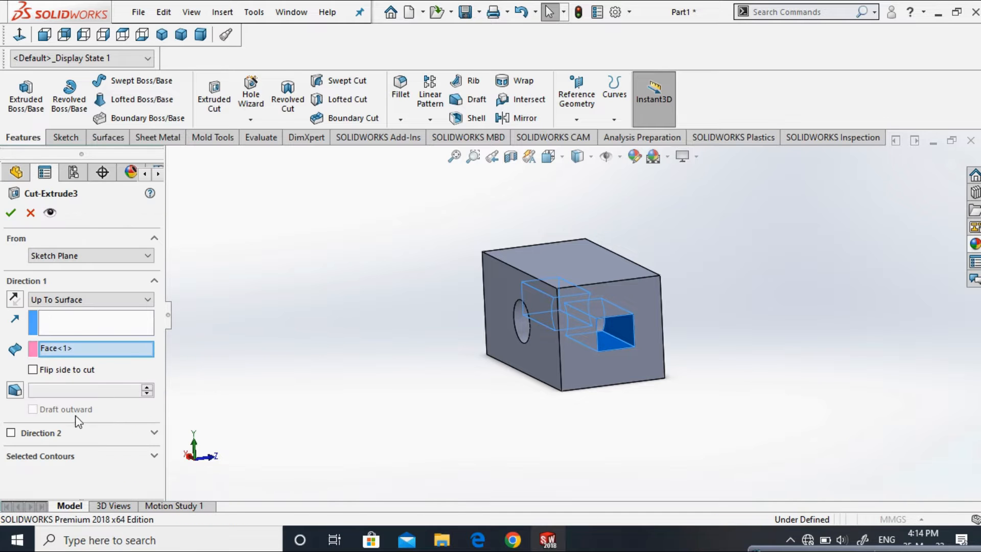
{"action": "left_click", "coordinate": [86, 299]}
{"action": "left_click", "coordinate": [64, 367]}
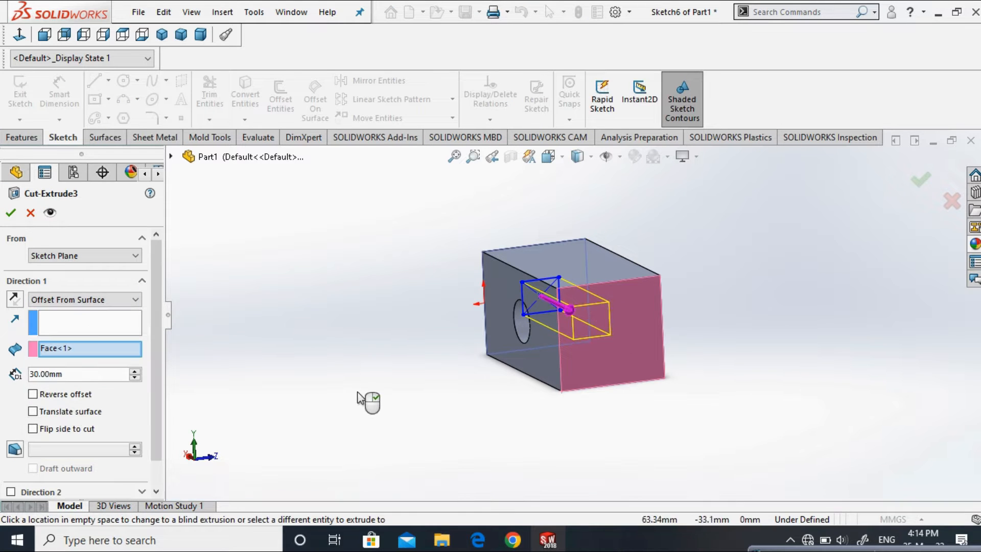
{"action": "middle_click_drag", "start_coordinate": [361, 398], "coordinate": [439, 423]}
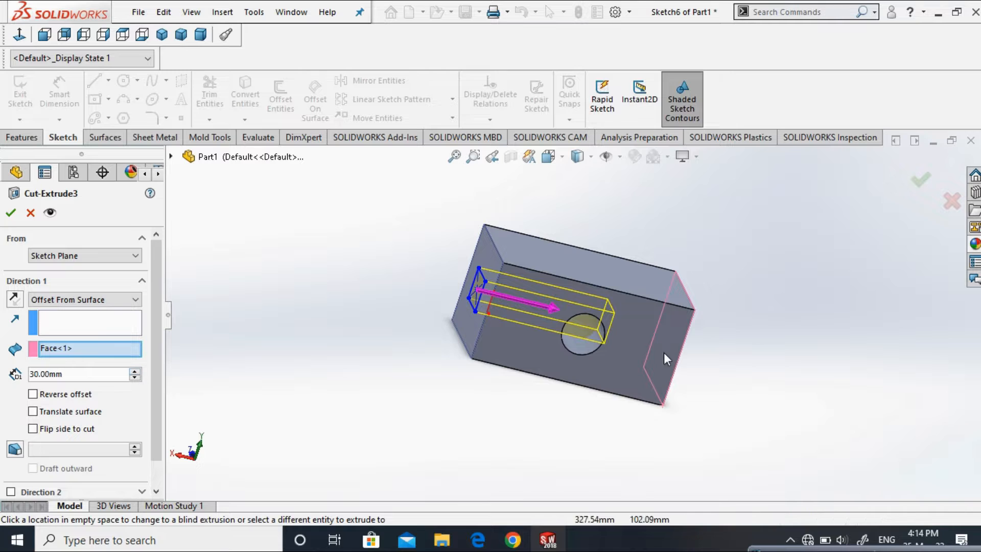
{"action": "middle_click_drag", "start_coordinate": [756, 341], "coordinate": [707, 322]}
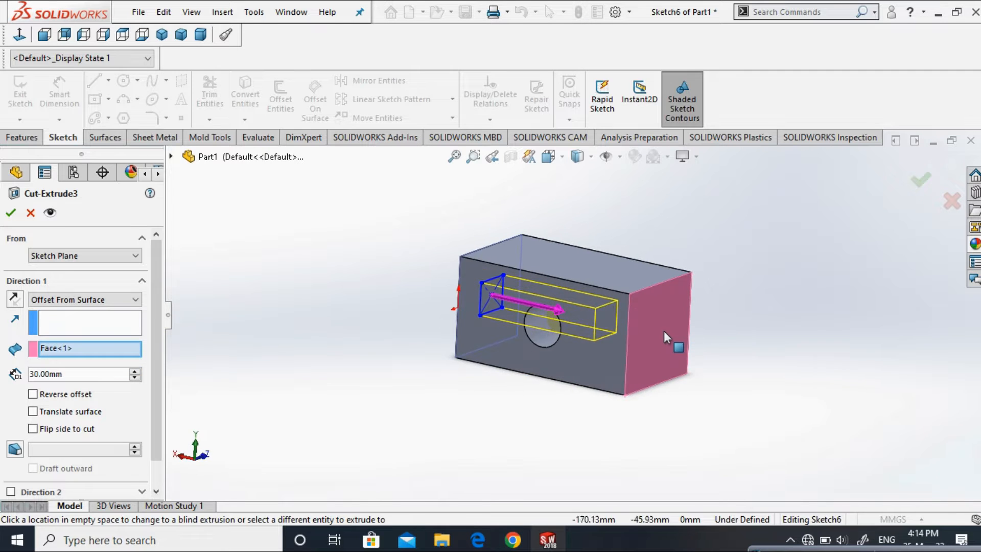
{"action": "left_click", "coordinate": [135, 372]}
{"action": "left_click", "coordinate": [135, 372]}
{"action": "left_click", "coordinate": [135, 372]}
{"action": "middle_click_drag", "start_coordinate": [479, 419], "coordinate": [503, 416]}
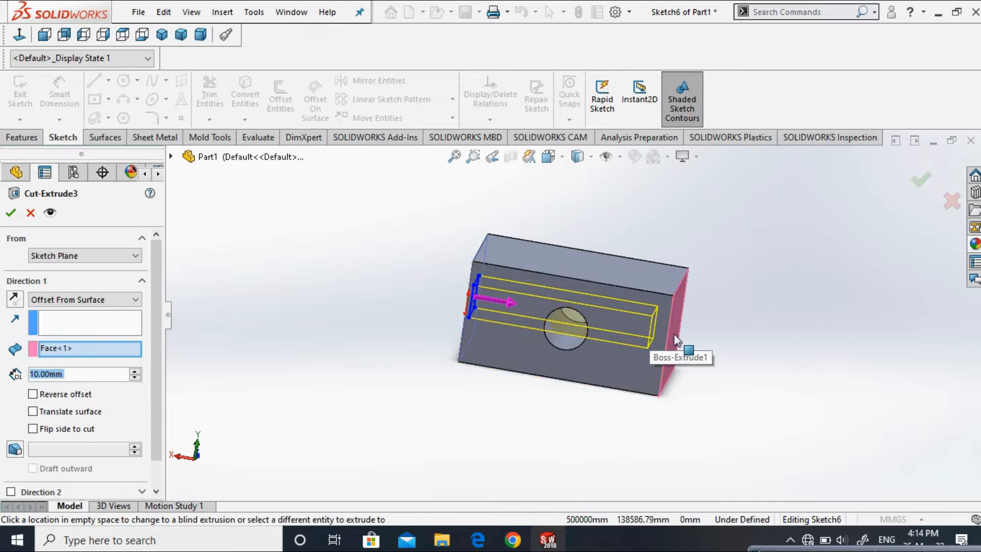
Change the rectangular cut's end condition to Mid Plane with a depth of 4 mm and accept the edit.
{"action": "left_click", "coordinate": [125, 300]}
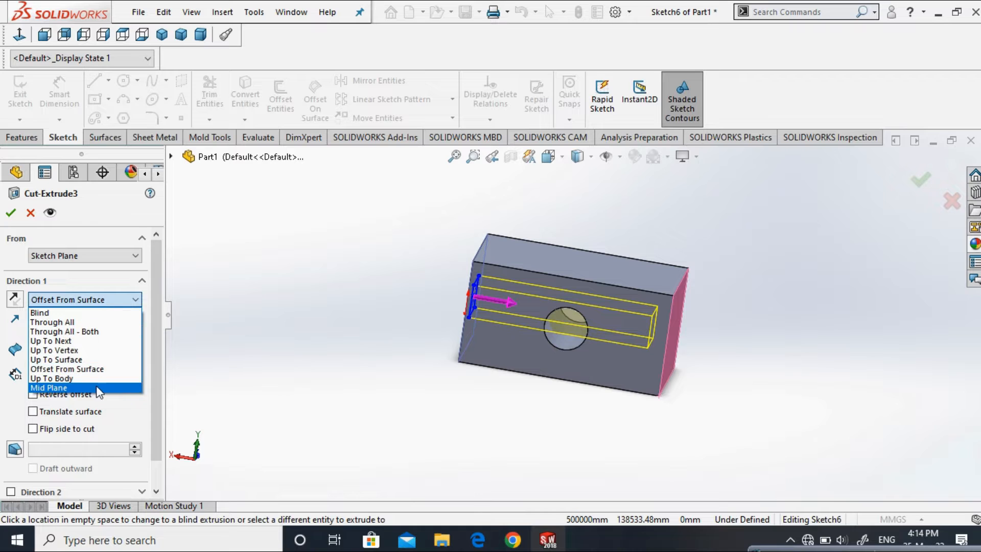
{"action": "left_click", "coordinate": [56, 388]}
{"action": "scroll", "coordinate": [460, 307], "scroll_direction": "down", "scroll_amount": 3}
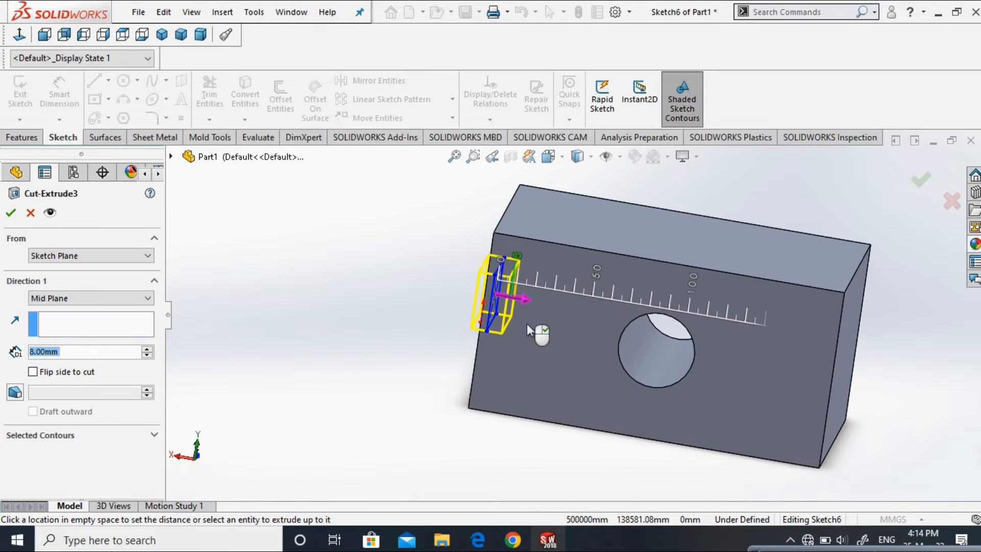
{"action": "left_click", "coordinate": [501, 323]}
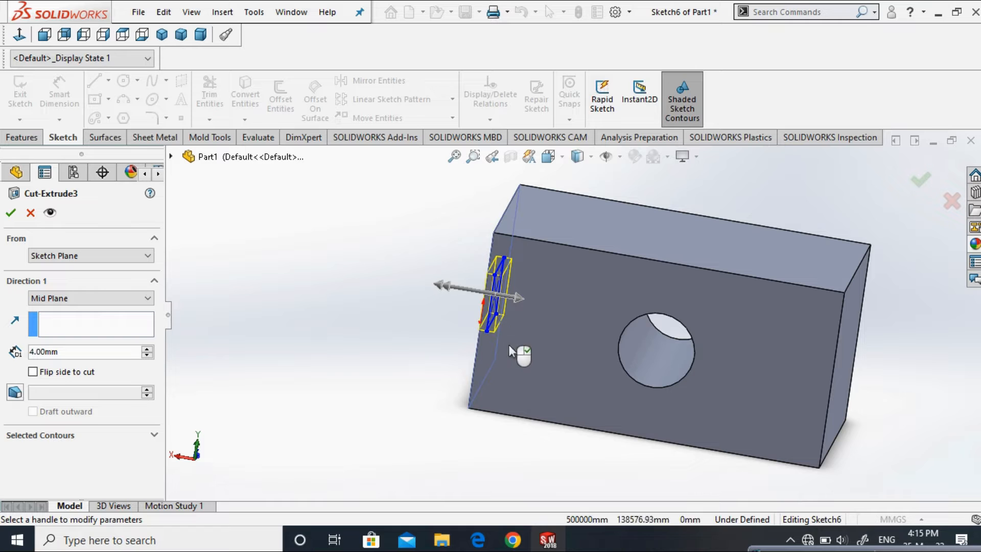
{"action": "left_click", "coordinate": [11, 213]}
{"action": "middle_click_drag", "start_coordinate": [356, 343], "coordinate": [377, 375]}
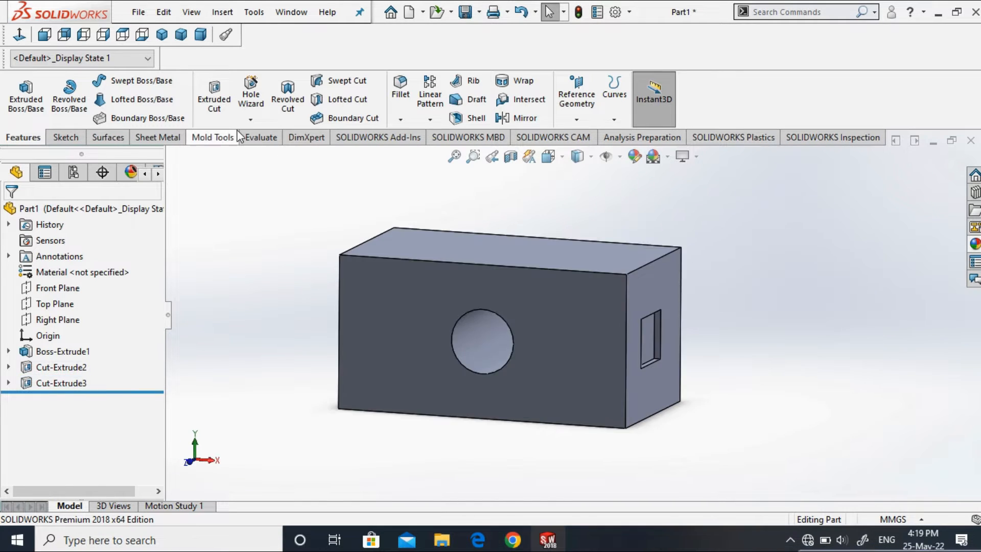
Start a Hole Wizard hole and set its standard to ANSI Inch.
{"action": "left_click", "coordinate": [250, 120]}
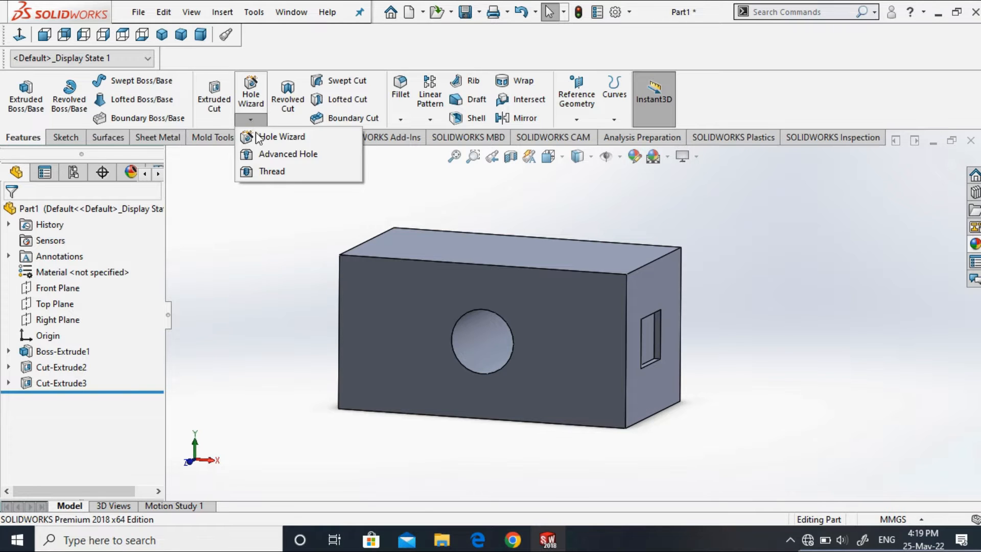
{"action": "left_click", "coordinate": [258, 137]}
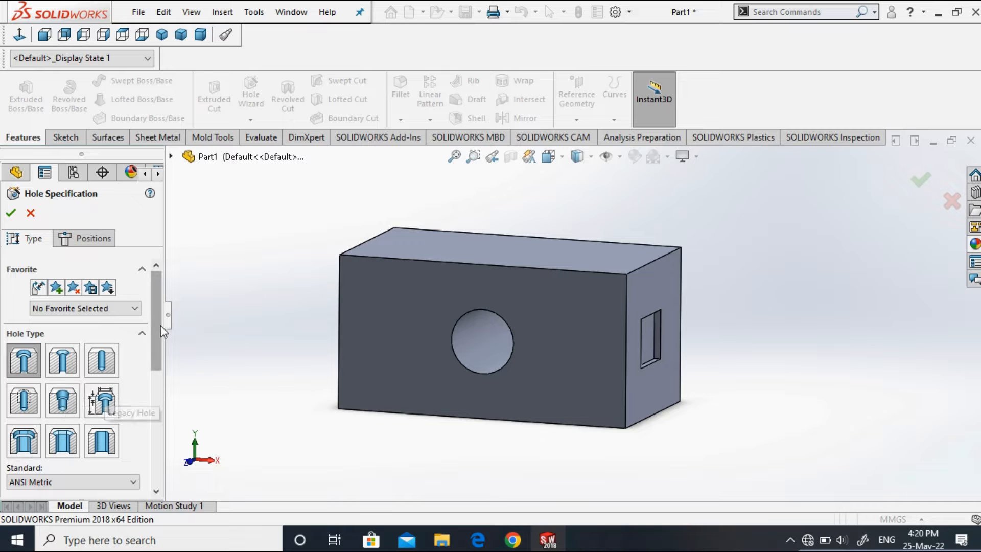
{"action": "left_click_drag", "start_coordinate": [158, 337], "coordinate": [155, 373]}
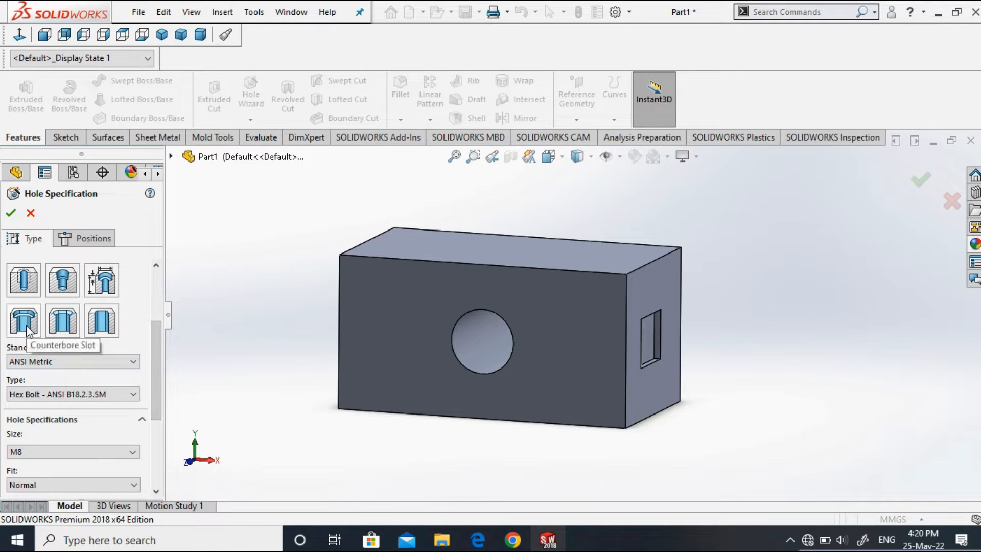
{"action": "mouse_move", "coordinate": [160, 340]}
{"action": "left_mouse_down"}
{"action": "mouse_move", "coordinate": [157, 381]}
{"action": "mouse_move", "coordinate": [155, 357]}
{"action": "left_mouse_up"}
{"action": "left_click", "coordinate": [97, 321]}
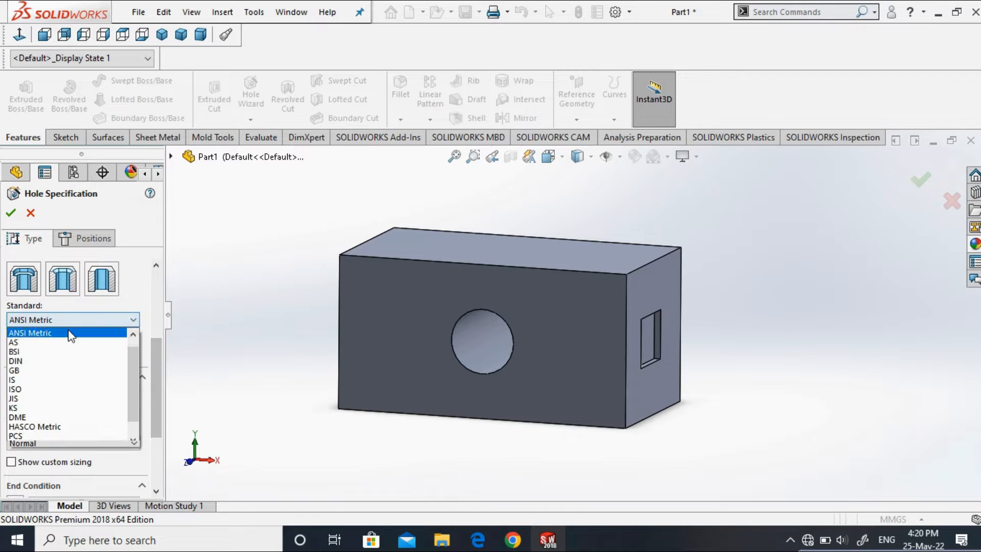
{"action": "scroll", "coordinate": [41, 339], "scroll_direction": "up", "scroll_amount": 1}
{"action": "left_click", "coordinate": [26, 332]}
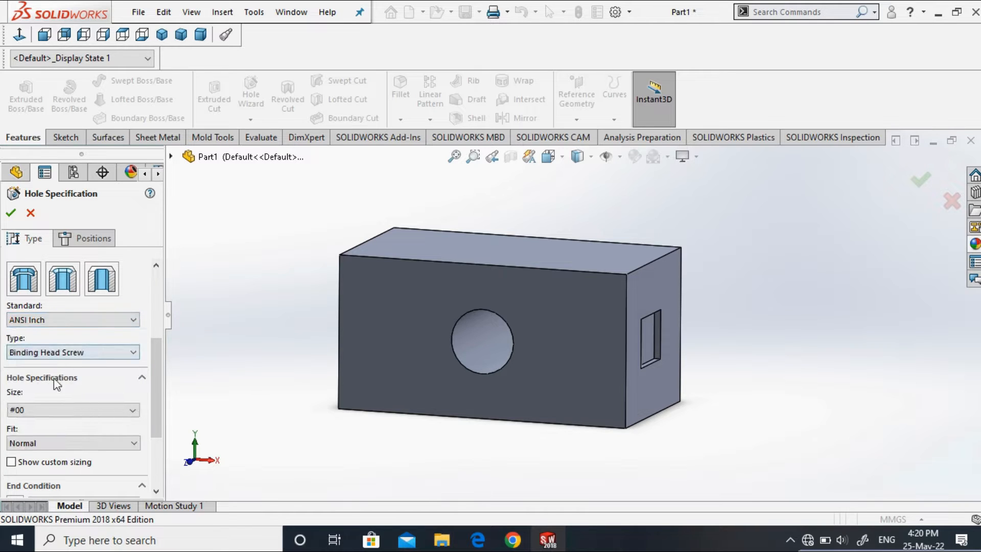
Change the hole's standard to ANSI Metric and set its size to M8.
{"action": "left_click", "coordinate": [48, 409]}
{"action": "left_click", "coordinate": [61, 327]}
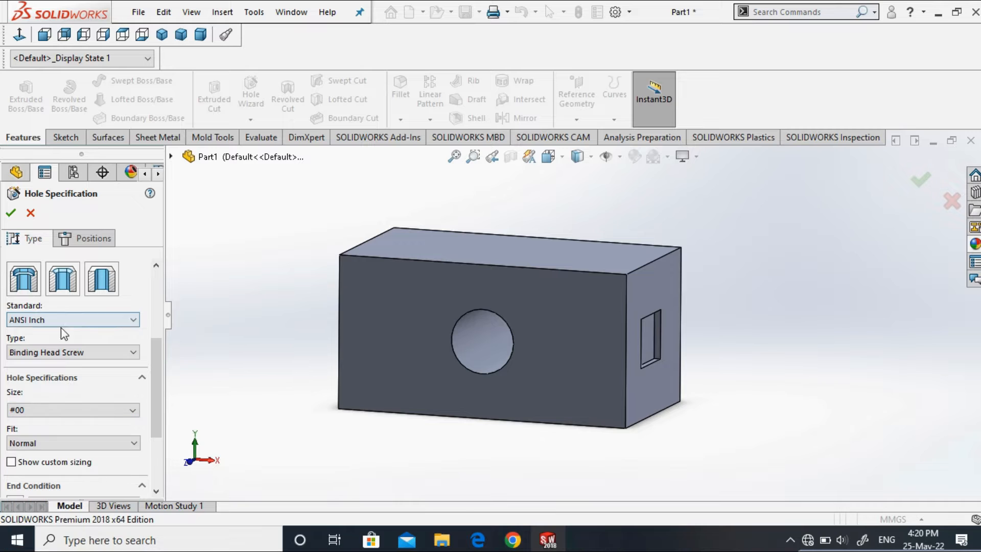
{"action": "left_click", "coordinate": [58, 320]}
{"action": "left_click", "coordinate": [56, 342]}
{"action": "left_click", "coordinate": [39, 410]}
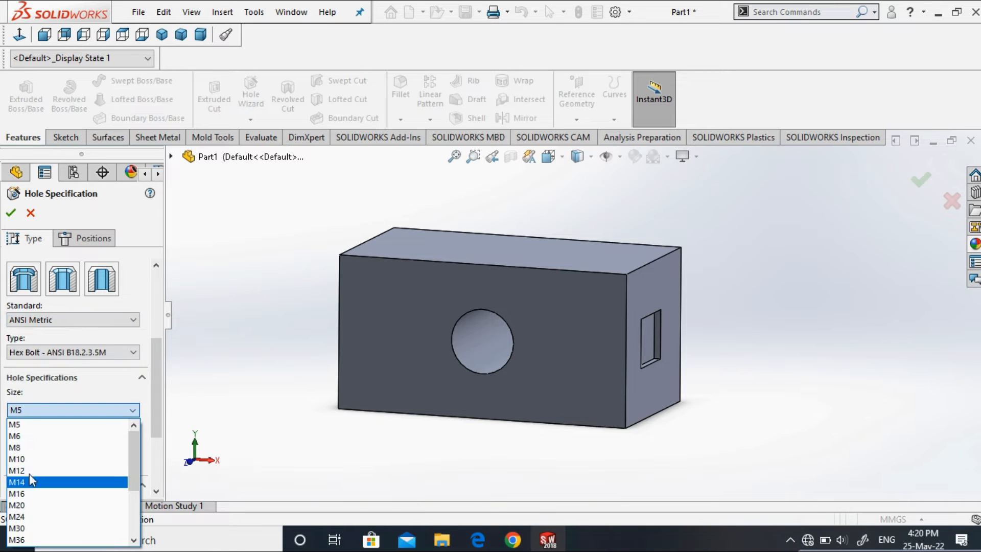
{"action": "left_click", "coordinate": [22, 448]}
{"action": "scroll", "coordinate": [155, 360], "scroll_direction": "down", "scroll_amount": 2}
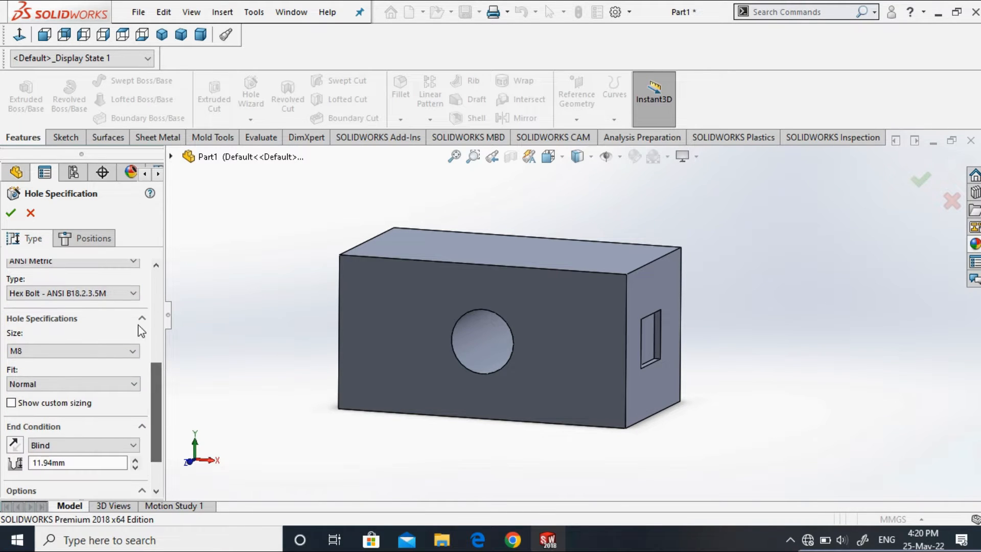
Set the hole type to Socket Head Cap Screw with a Normal fit.
{"action": "left_click", "coordinate": [67, 293]}
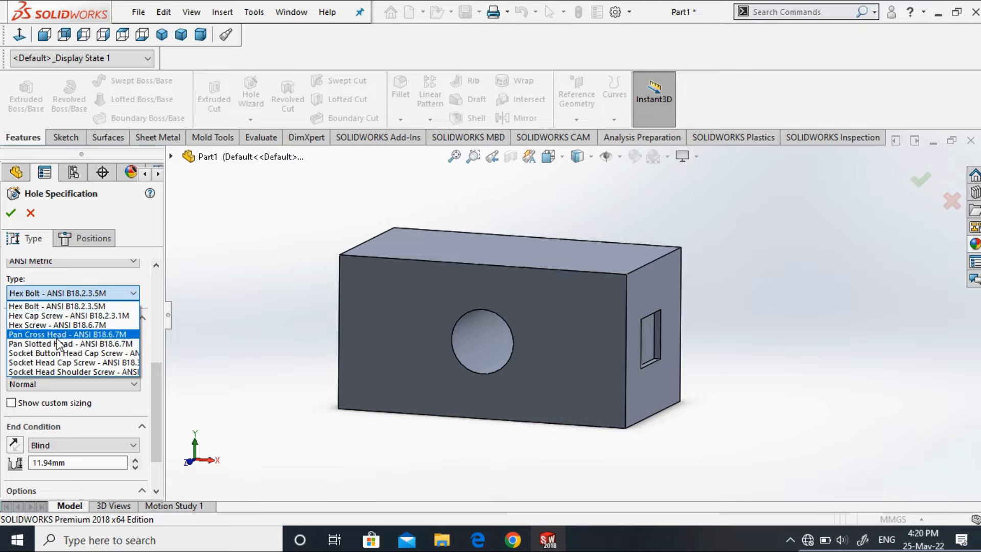
{"action": "left_click", "coordinate": [70, 363]}
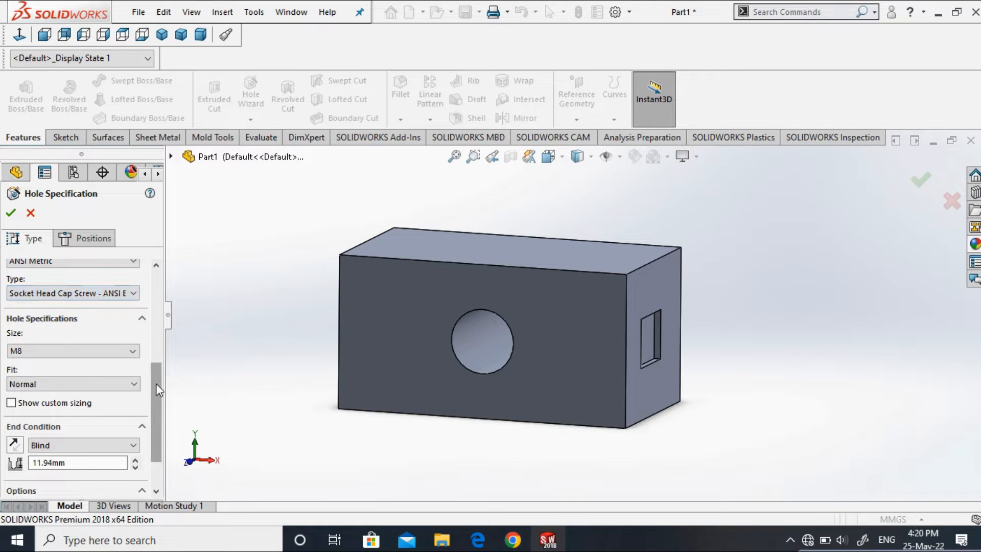
{"action": "scroll", "coordinate": [155, 383], "scroll_direction": "down", "scroll_amount": 2}
{"action": "left_click", "coordinate": [132, 332]}
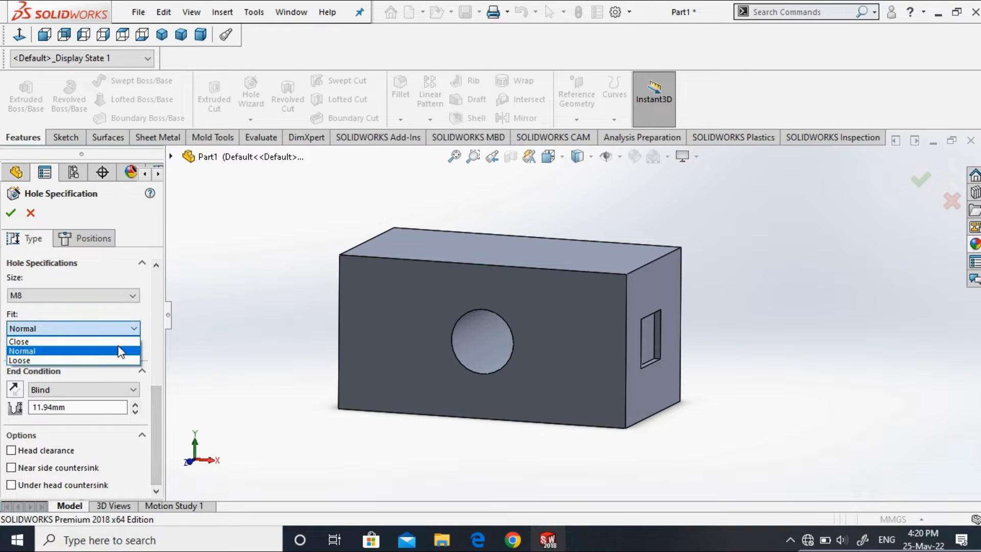
{"action": "left_click", "coordinate": [136, 349]}
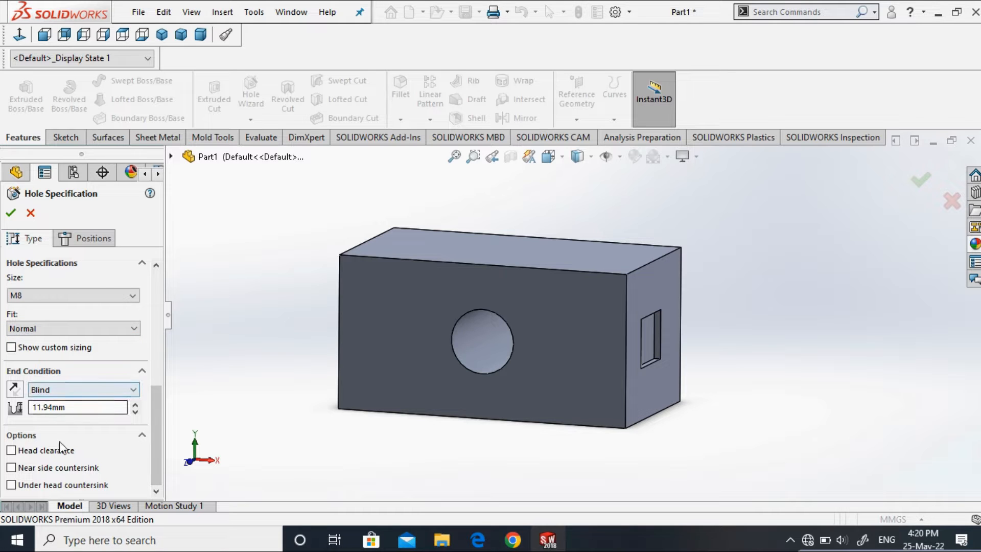
Place two of the M8 counterbored holes at diagonally opposite corners of the block's front face and accept the feature.
{"action": "left_click", "coordinate": [12, 213]}
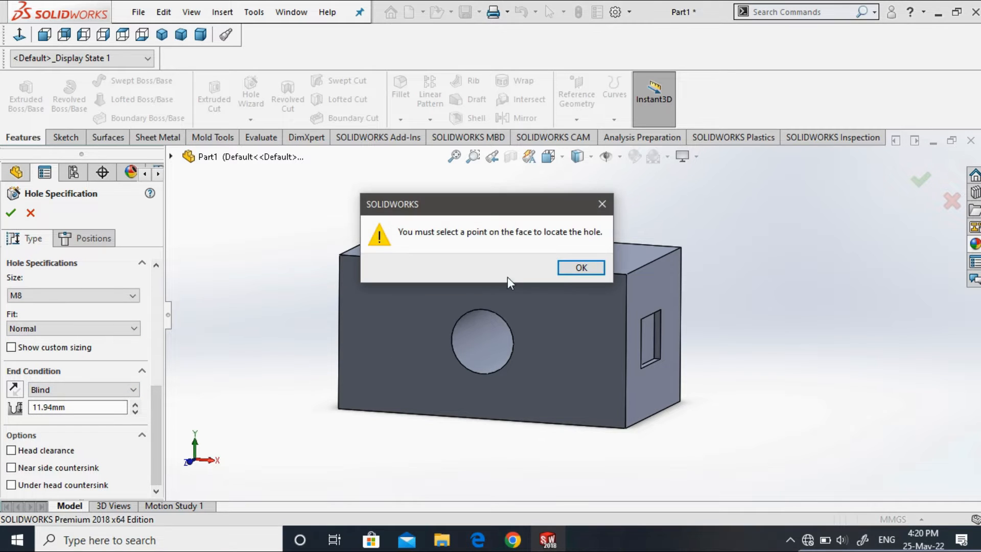
{"action": "left_click", "coordinate": [579, 264]}
{"action": "left_click", "coordinate": [559, 346]}
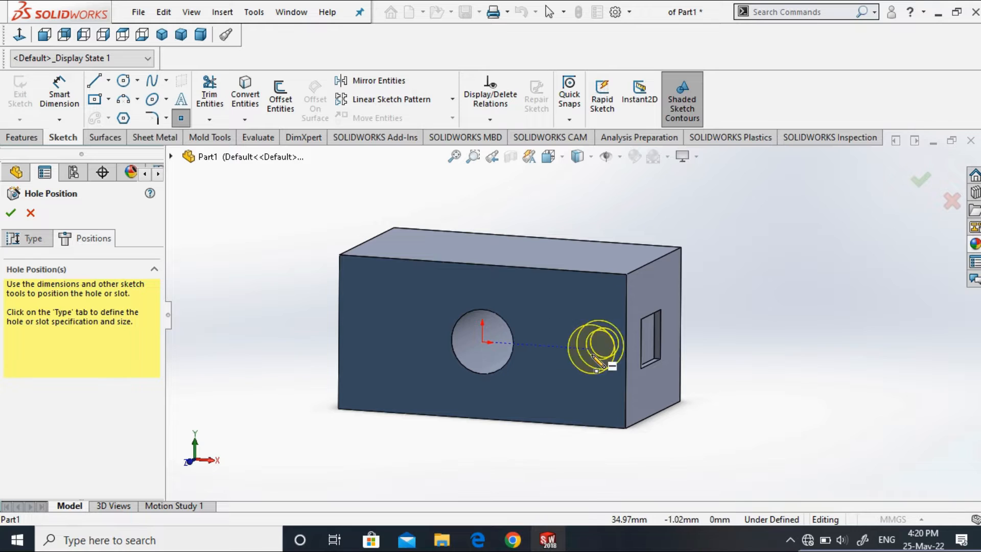
{"action": "left_click", "coordinate": [586, 391]}
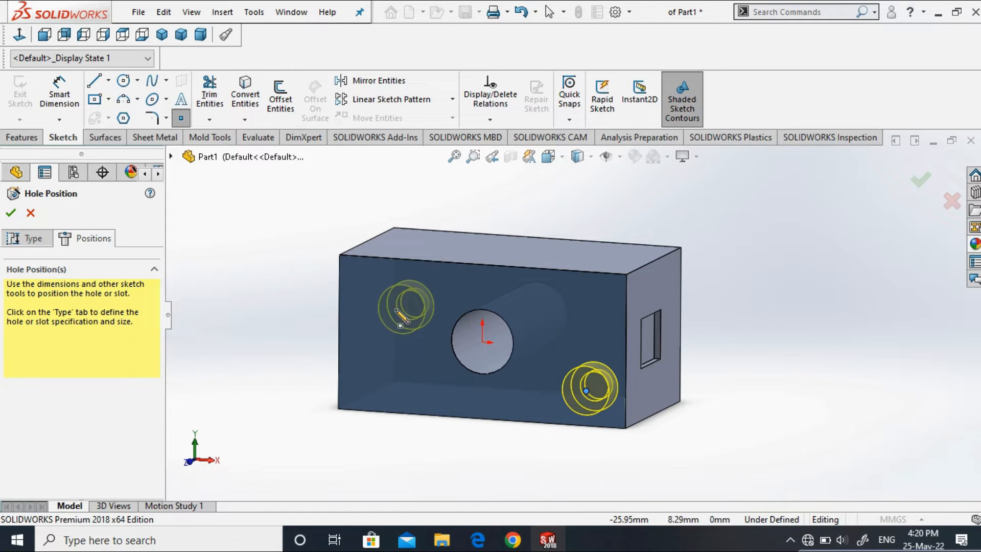
{"action": "left_click", "coordinate": [368, 301]}
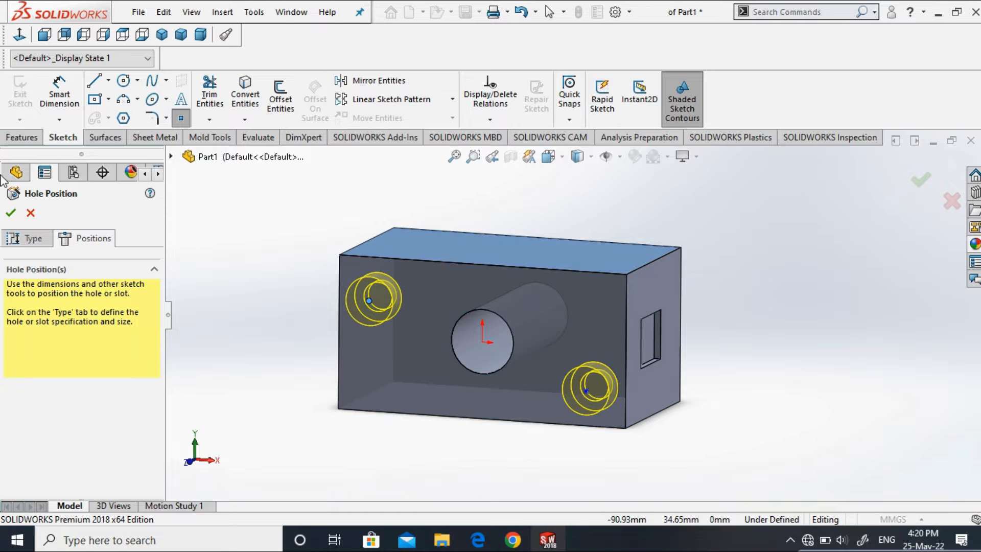
{"action": "scroll", "coordinate": [315, 415], "scroll_direction": "down", "scroll_amount": 2}
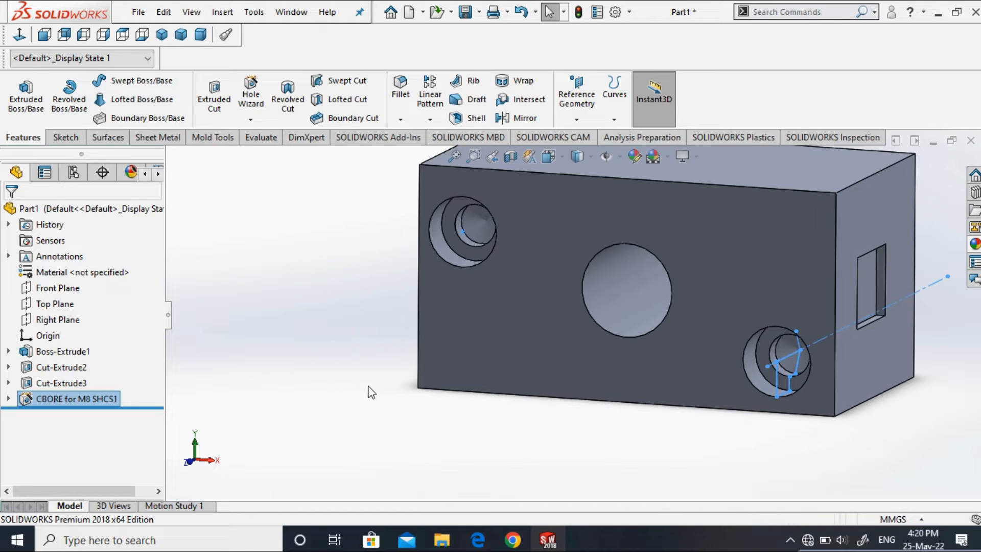
{"action": "left_click", "coordinate": [370, 390]}
Examine the counterbored holes from several angles, including with the Hidden Lines Visible display style.
{"action": "scroll", "coordinate": [411, 421], "scroll_direction": "up", "scroll_amount": 3}
{"action": "middle_click_drag", "start_coordinate": [439, 384], "coordinate": [418, 350]}
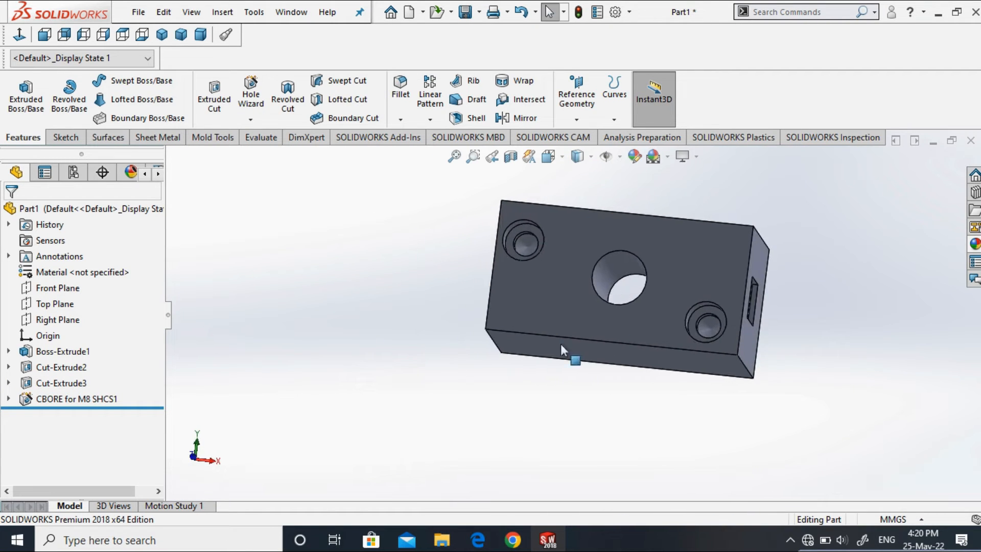
{"action": "scroll", "coordinate": [693, 350], "scroll_direction": "down", "scroll_amount": 5}
{"action": "scroll", "coordinate": [644, 357], "scroll_direction": "up", "scroll_amount": 3}
{"action": "middle_click_drag", "start_coordinate": [556, 404], "coordinate": [543, 360]}
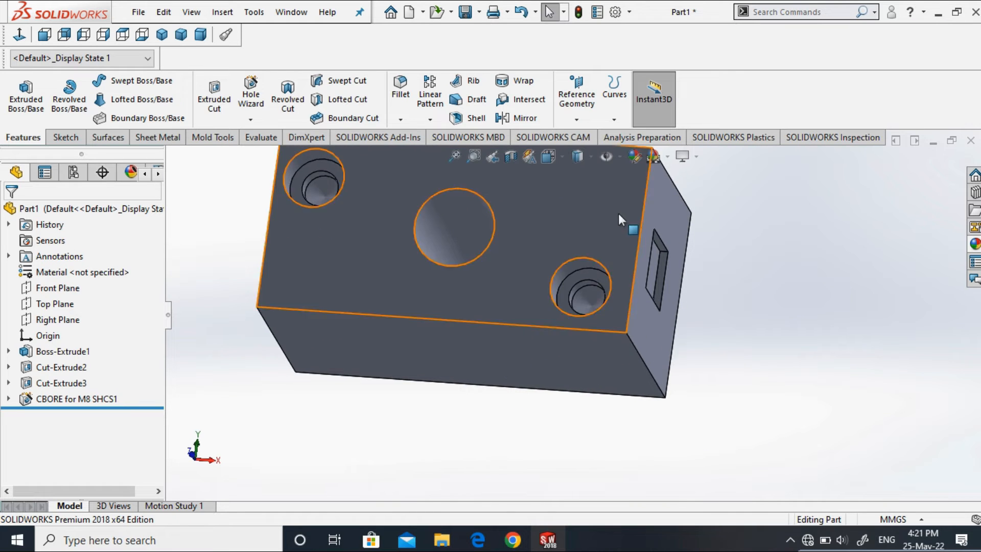
{"action": "scroll", "coordinate": [618, 213], "scroll_direction": "up", "scroll_amount": 2}
{"action": "left_click", "coordinate": [581, 157]}
{"action": "left_click", "coordinate": [579, 238]}
{"action": "middle_click_drag", "start_coordinate": [326, 412], "coordinate": [307, 304]}
Restore the Shaded With Edges display style and show the block from an angled view.
{"action": "left_click", "coordinate": [577, 155]}
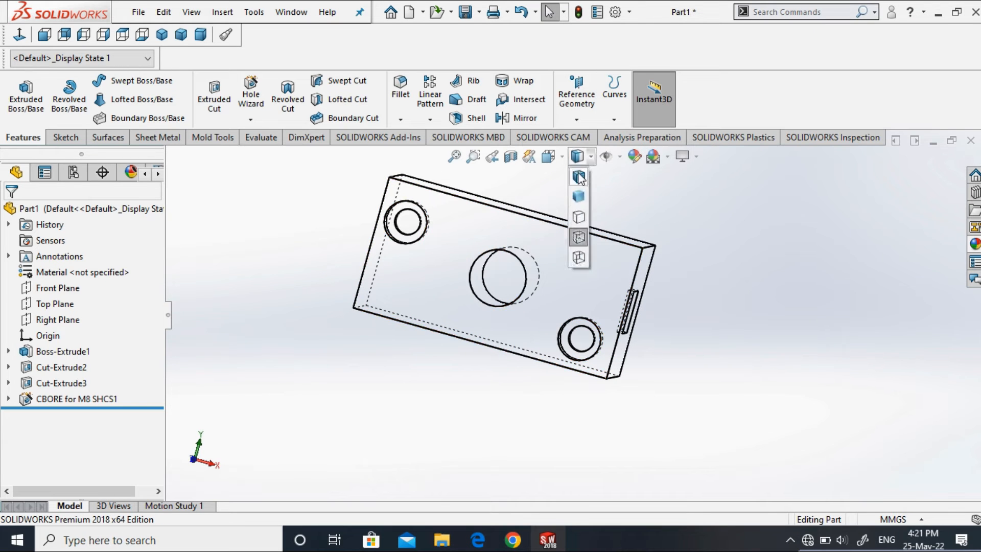
{"action": "left_click", "coordinate": [578, 196]}
{"action": "left_click", "coordinate": [200, 34]}
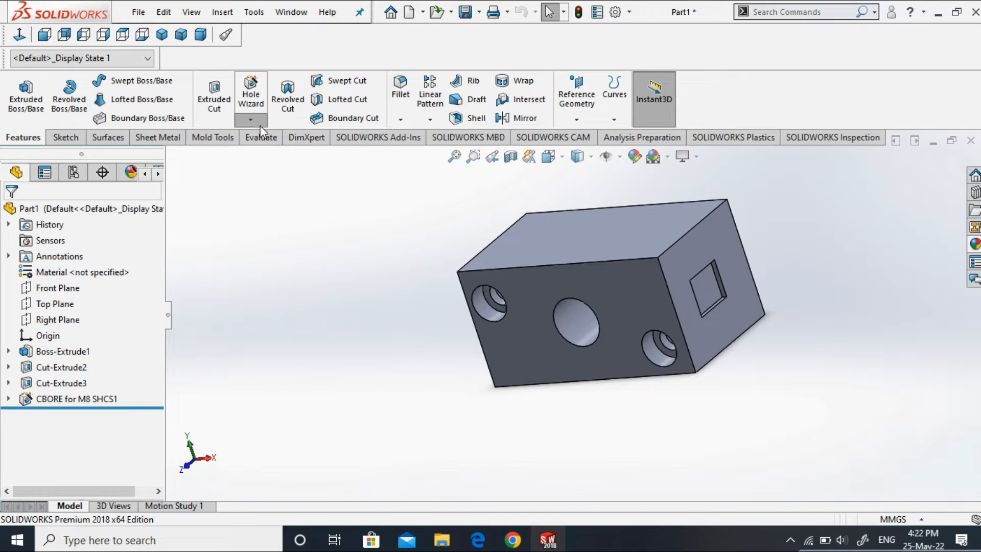
Start a Thread feature on the front circular edge of the block's central hole.
{"action": "left_click", "coordinate": [259, 124]}
{"action": "left_click", "coordinate": [341, 238]}
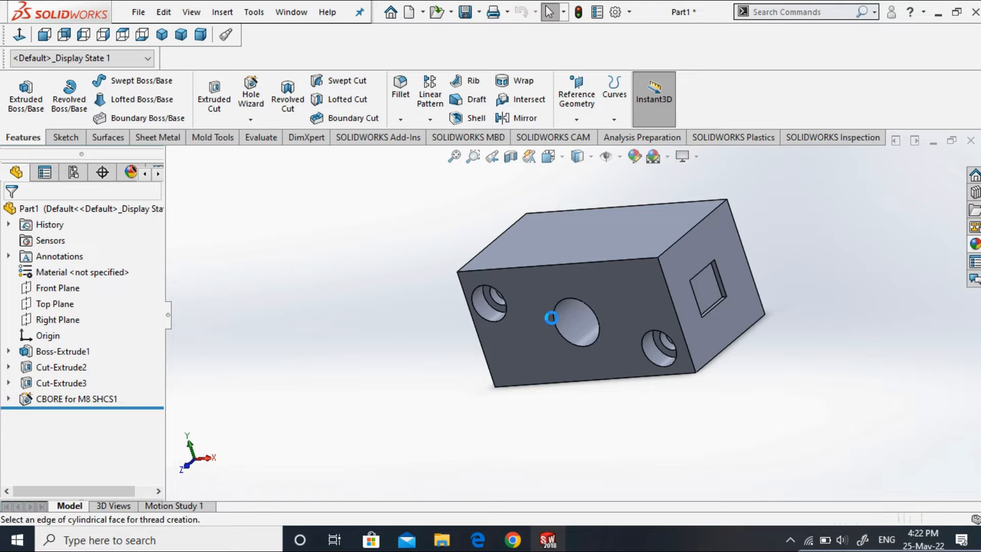
{"action": "left_click", "coordinate": [567, 287]}
{"action": "scroll", "coordinate": [558, 331], "scroll_direction": "down", "scroll_amount": 2}
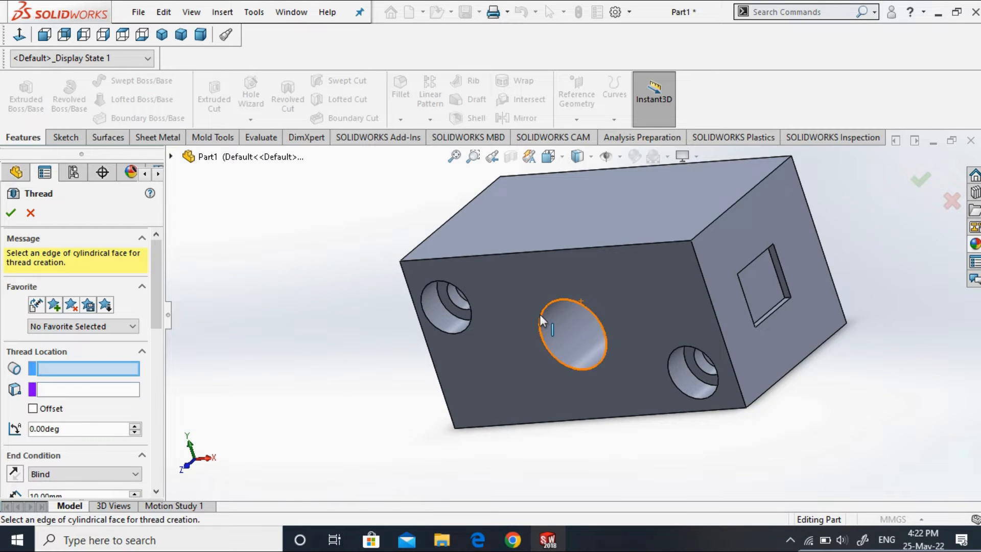
{"action": "left_click", "coordinate": [541, 318]}
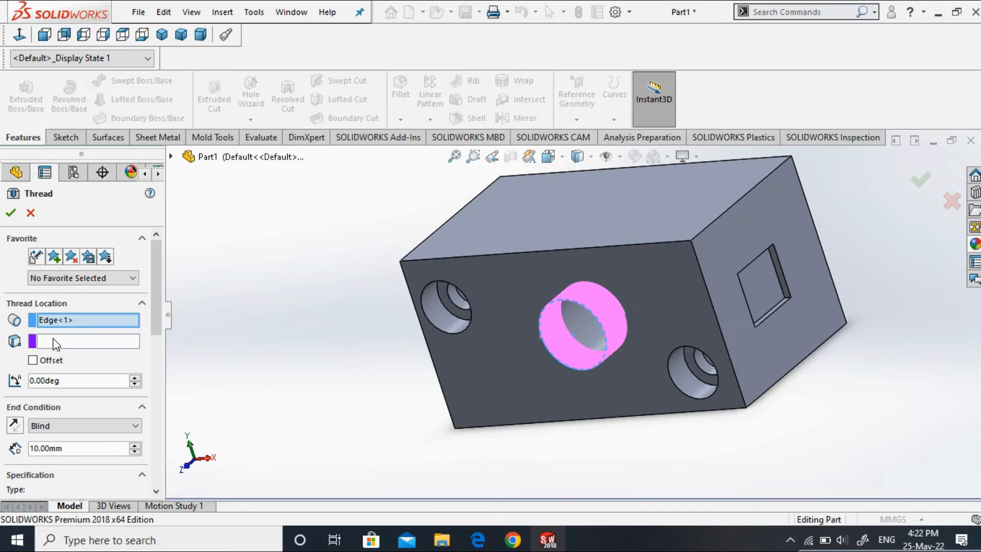
Enable the thread's start offset, try distances up to 31 mm, and set it to 1 mm.
{"action": "left_click", "coordinate": [33, 361]}
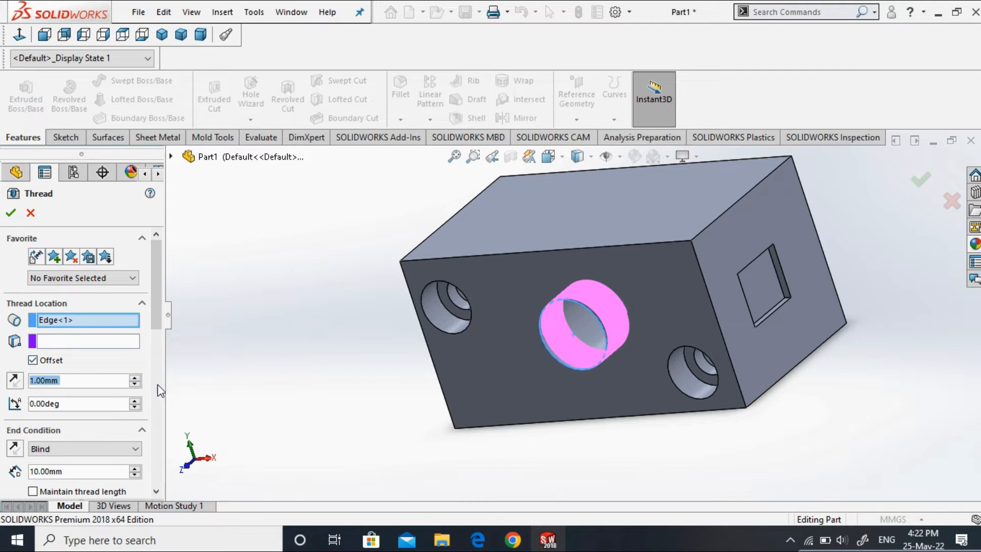
{"action": "left_click", "coordinate": [135, 377]}
{"action": "left_click", "coordinate": [134, 378]}
{"action": "left_click", "coordinate": [134, 377]}
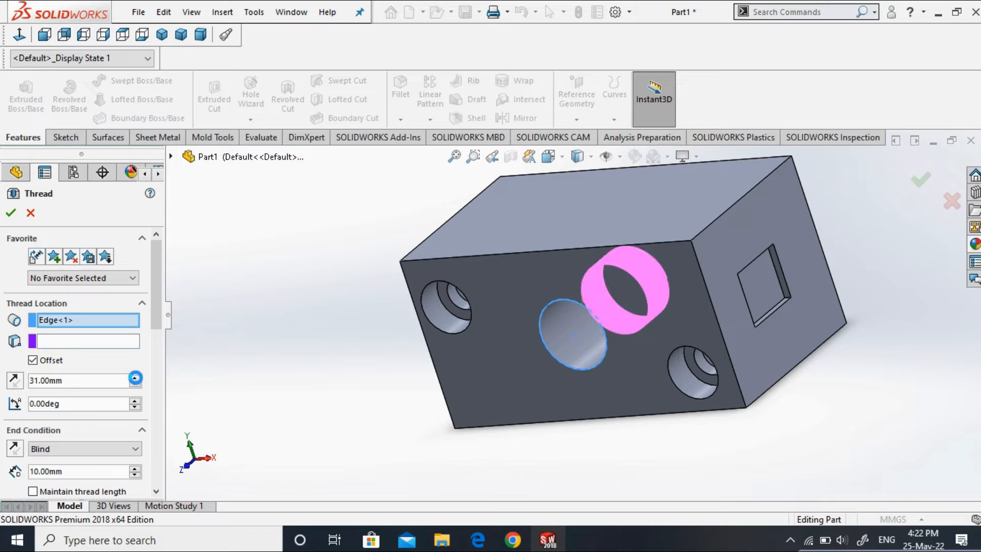
{"action": "left_click", "coordinate": [135, 384]}
{"action": "left_click", "coordinate": [135, 384]}
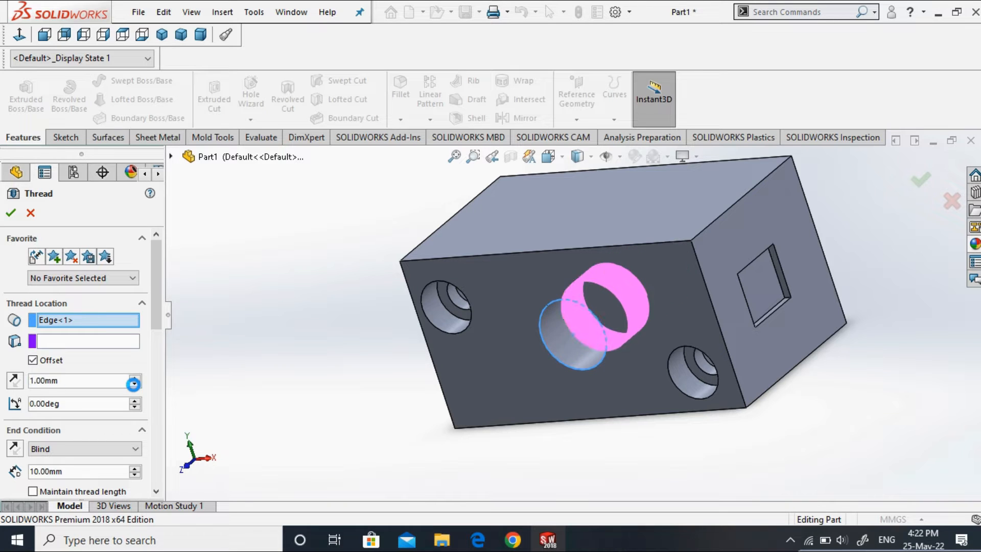
{"action": "scroll", "coordinate": [240, 426], "scroll_direction": "up", "scroll_amount": 2}
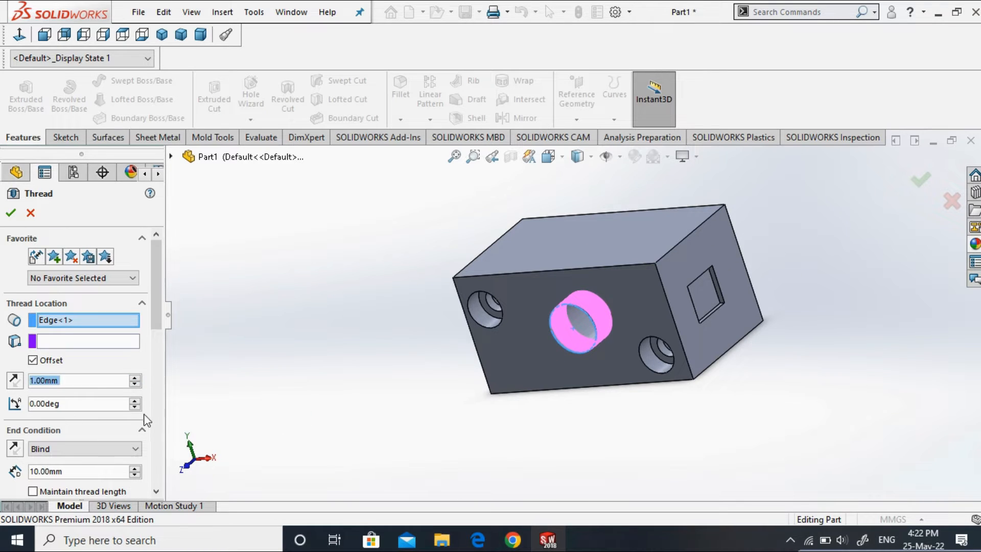
Switch the thread's end condition to Revolutions and select its revolutions value.
{"action": "scroll", "coordinate": [147, 420], "scroll_direction": "down", "scroll_amount": 5}
{"action": "scroll", "coordinate": [138, 388], "scroll_direction": "up", "scroll_amount": 3}
{"action": "left_click", "coordinate": [132, 357]}
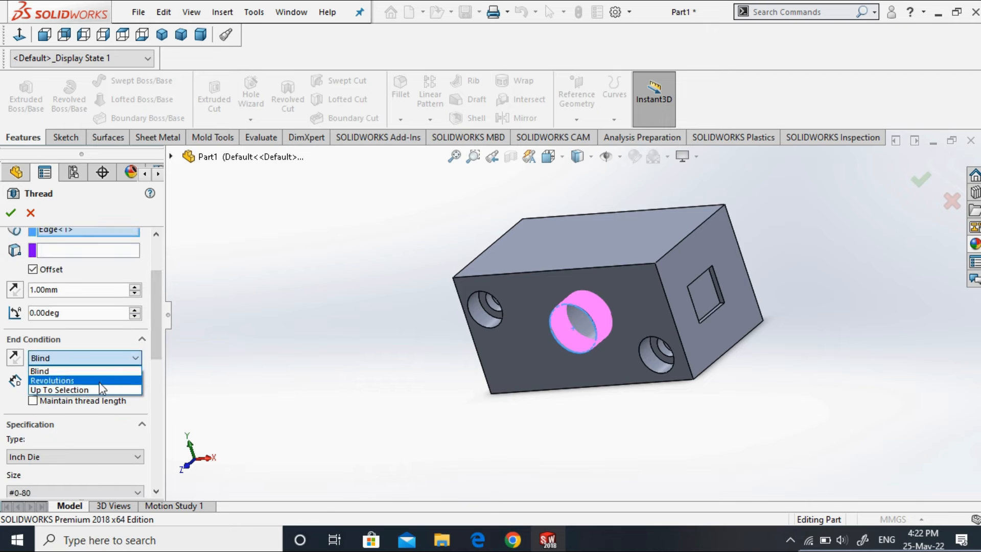
{"action": "left_click", "coordinate": [61, 380]}
{"action": "double_click", "coordinate": [76, 379]}
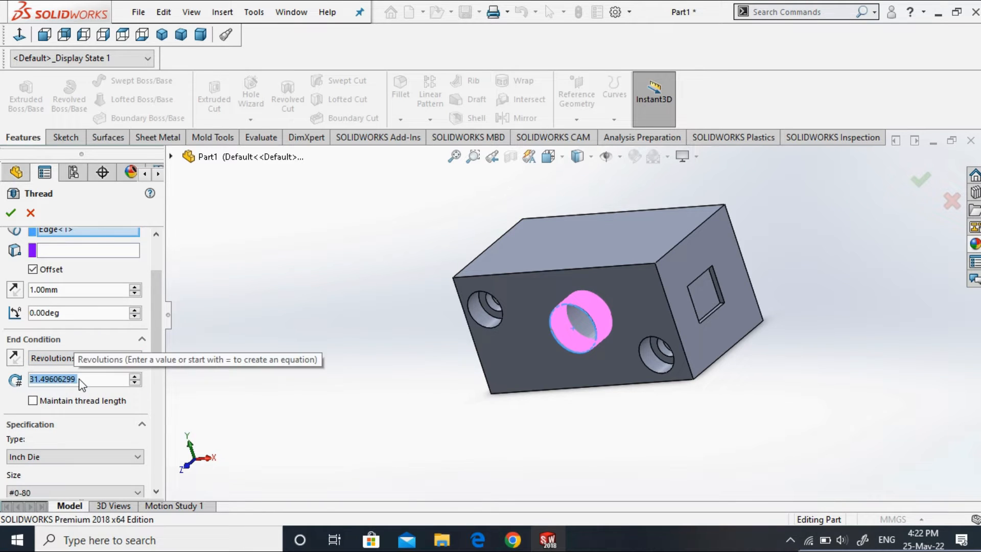
Set the thread's end condition to Up To Selection, ending at the central hole's edge on the block's opposite face.
{"action": "left_click", "coordinate": [97, 359]}
{"action": "left_click", "coordinate": [97, 390]}
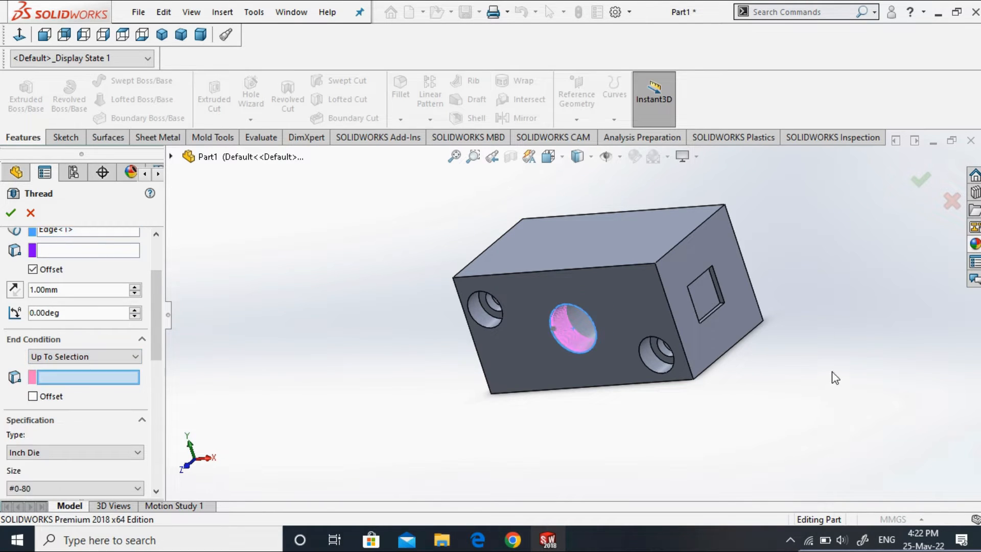
{"action": "middle_click_drag", "start_coordinate": [832, 377], "coordinate": [745, 442]}
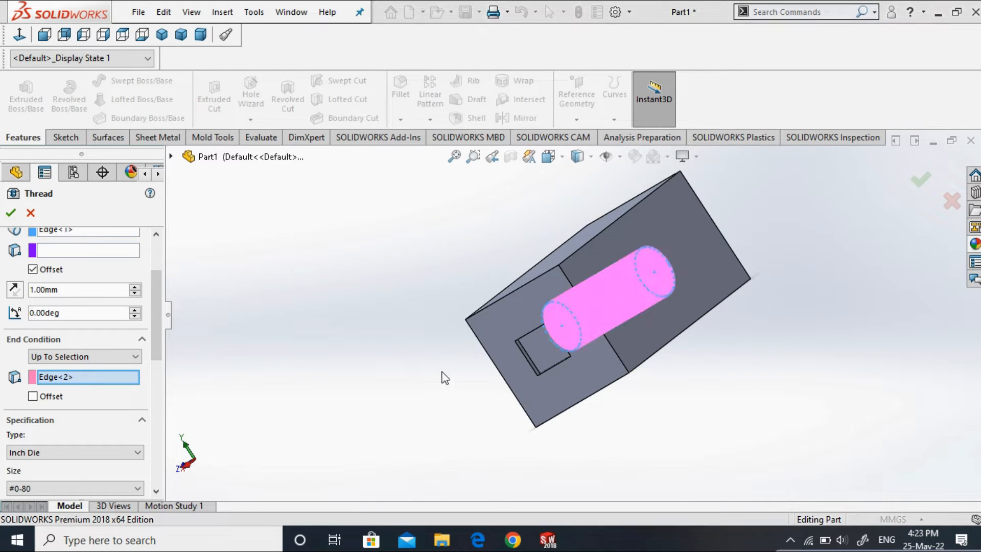
{"action": "middle_click_drag", "start_coordinate": [444, 377], "coordinate": [471, 391]}
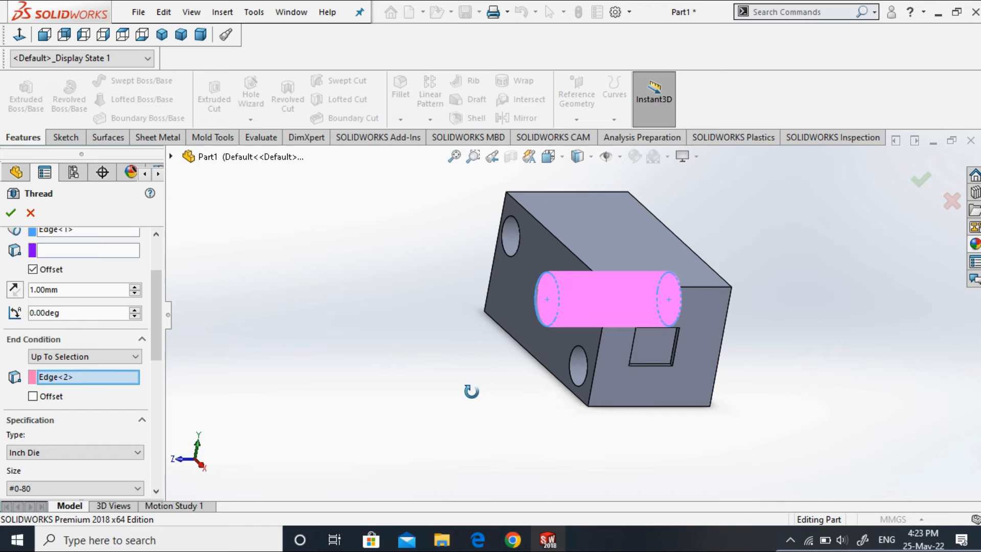
Set the thread's end condition to Blind with a 10 mm depth and try to accept it with the Cut thread method.
{"action": "left_click", "coordinate": [123, 357]}
{"action": "left_click", "coordinate": [77, 367]}
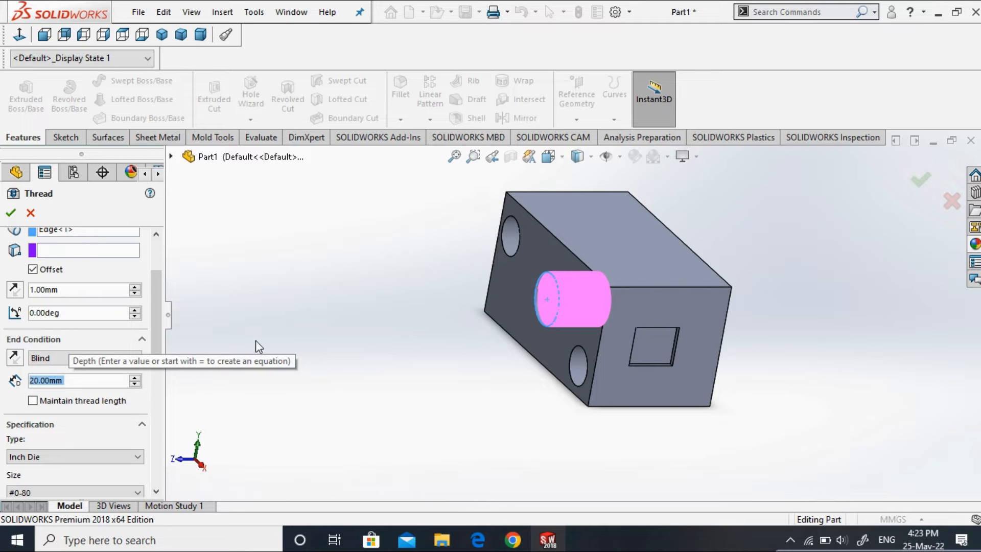
{"action": "left_click", "coordinate": [136, 384]}
{"action": "scroll", "coordinate": [154, 351], "scroll_direction": "down", "scroll_amount": 5}
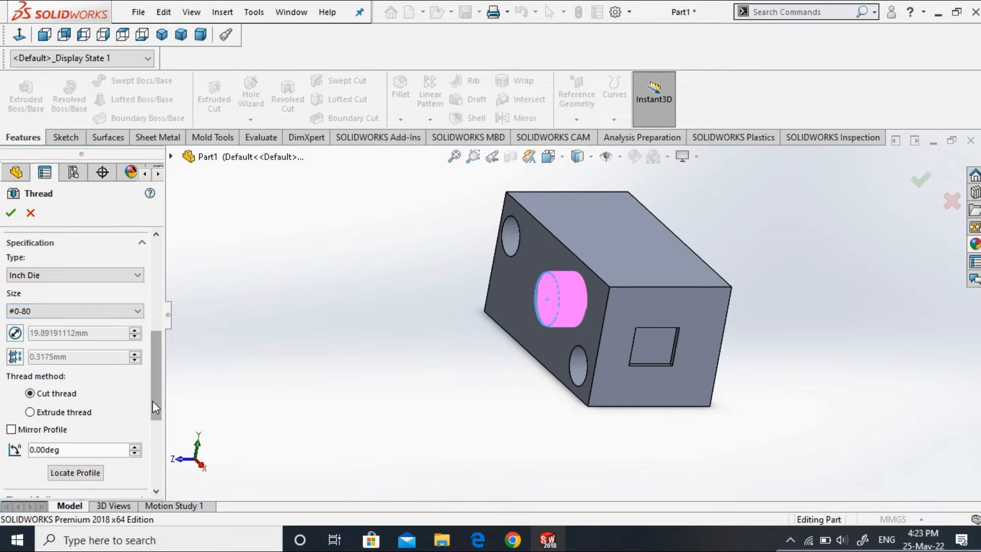
{"action": "left_click_drag", "start_coordinate": [154, 346], "coordinate": [149, 240]}
{"action": "left_click", "coordinate": [12, 213]}
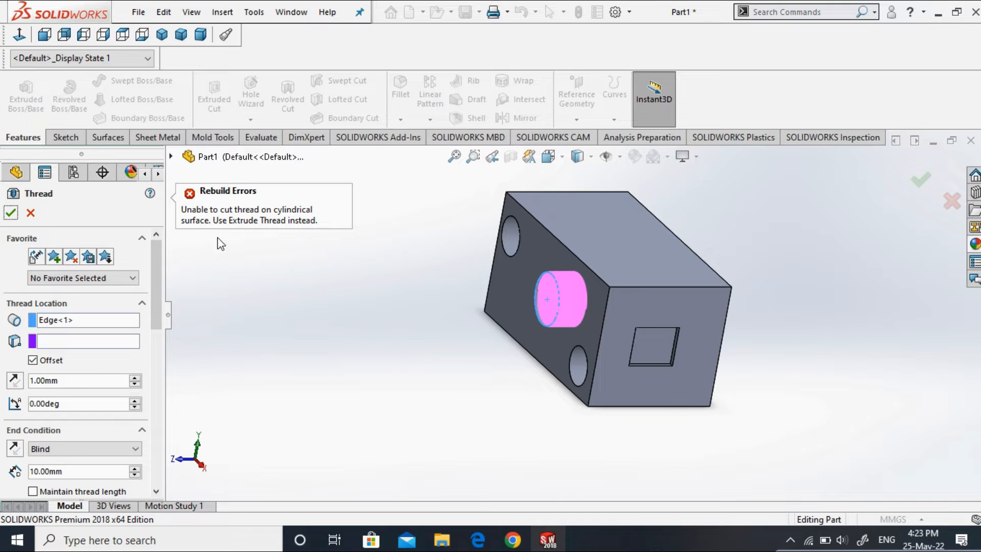
Change the thread method to Extrude thread and accept the feature.
{"action": "left_click", "coordinate": [157, 368]}
{"action": "left_click_drag", "start_coordinate": [158, 382], "coordinate": [156, 270]}
{"action": "left_click", "coordinate": [11, 213]}
{"action": "left_click_drag", "start_coordinate": [159, 255], "coordinate": [162, 342]}
{"action": "left_click", "coordinate": [31, 412]}
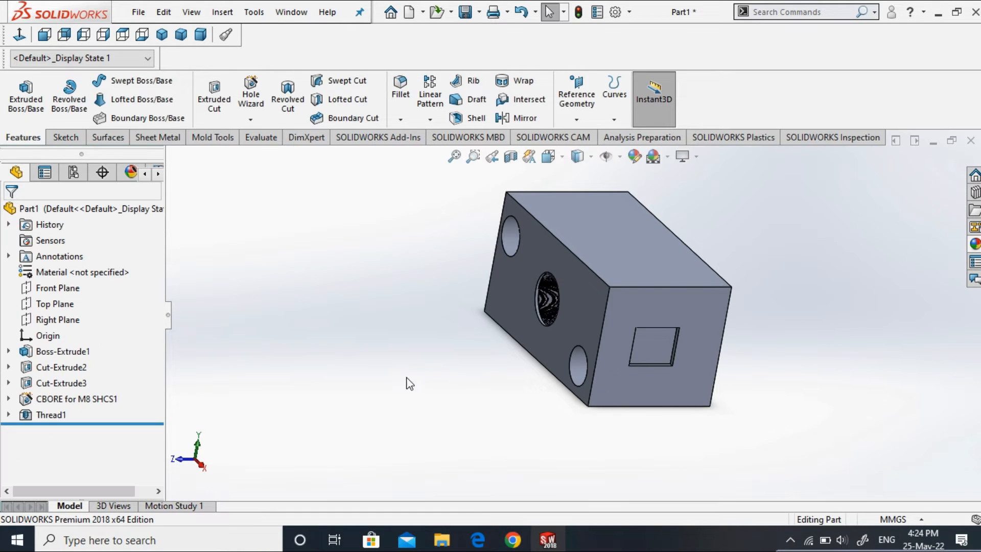
Examine the thread in the block's central hole up close, both with hidden lines visible and shaded with edges.
{"action": "middle_click_drag", "start_coordinate": [409, 383], "coordinate": [438, 411]}
{"action": "scroll", "coordinate": [539, 304], "scroll_direction": "down", "scroll_amount": 3}
{"action": "scroll", "coordinate": [345, 336], "scroll_direction": "down", "scroll_amount": 3}
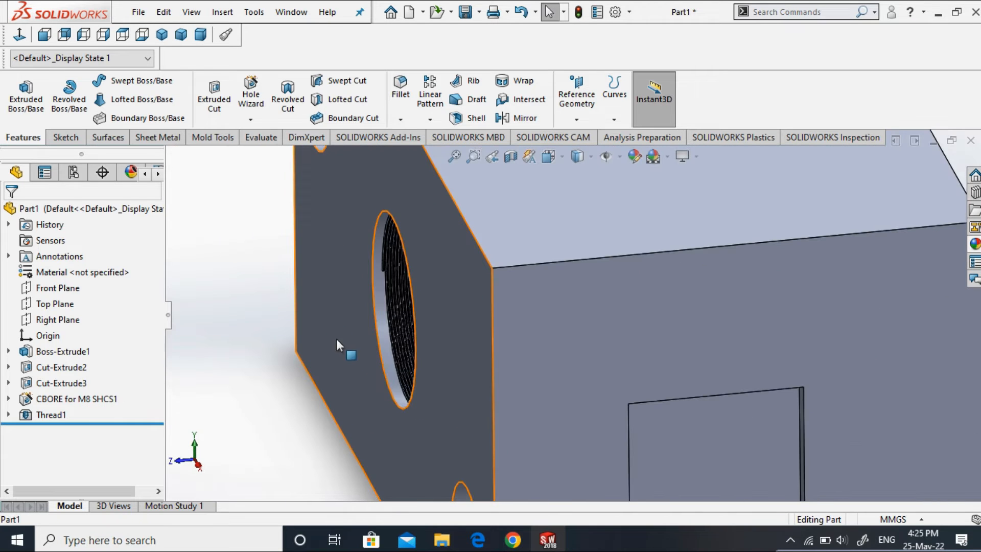
{"action": "middle_click_drag", "start_coordinate": [378, 344], "coordinate": [335, 378]}
{"action": "scroll", "coordinate": [669, 402], "scroll_direction": "down", "scroll_amount": 4}
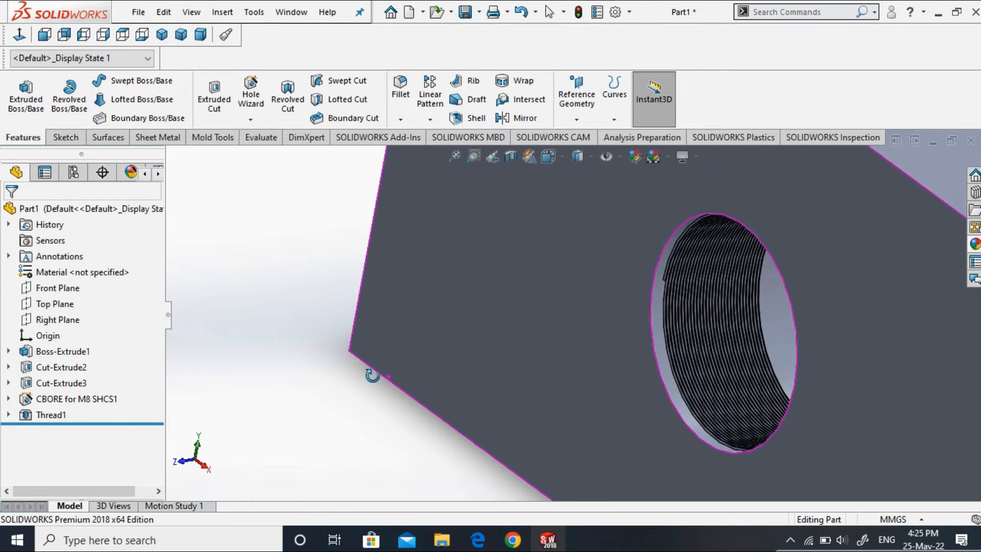
{"action": "scroll", "coordinate": [669, 402], "scroll_direction": "up", "scroll_amount": 1}
{"action": "left_click", "coordinate": [591, 157]}
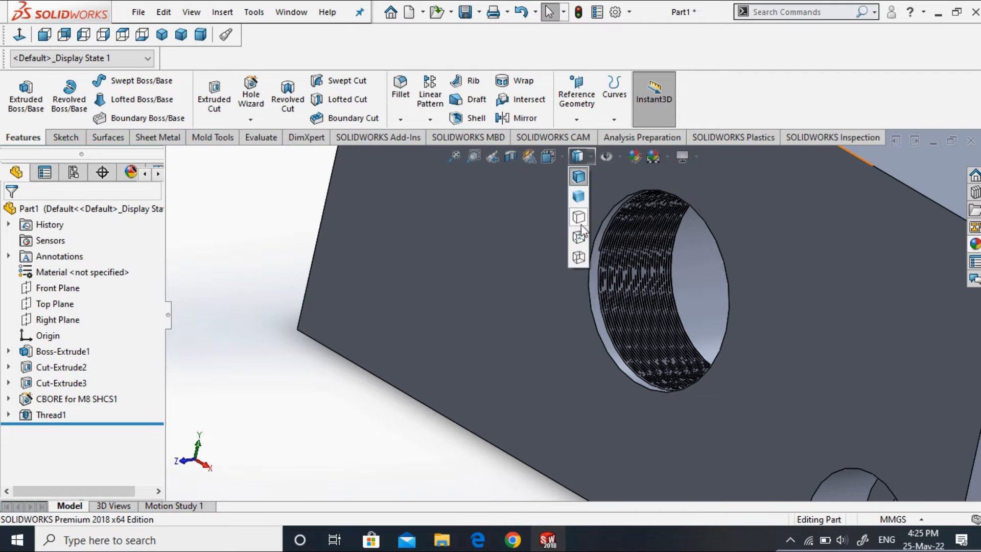
{"action": "left_click", "coordinate": [578, 237]}
{"action": "scroll", "coordinate": [599, 351], "scroll_direction": "up", "scroll_amount": 2}
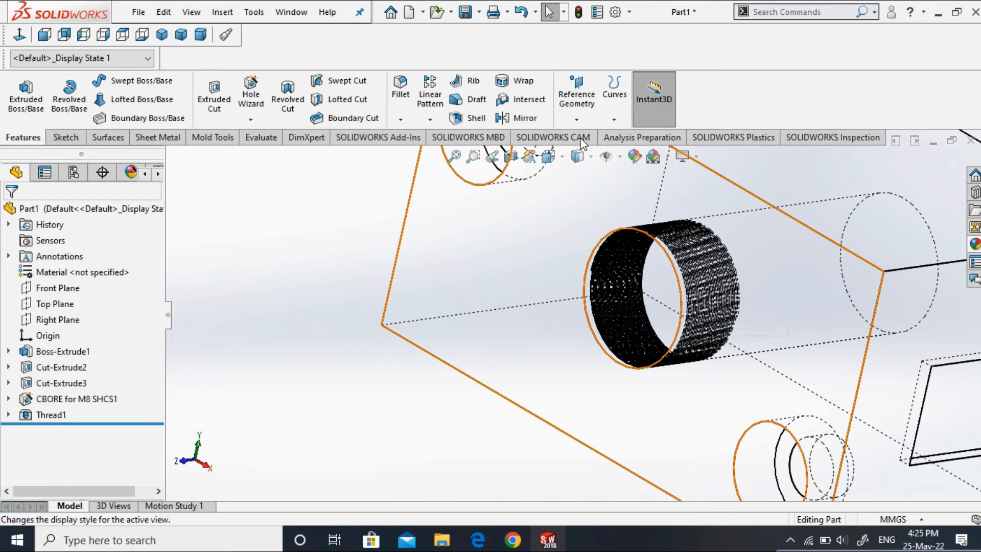
{"action": "left_click", "coordinate": [578, 174]}
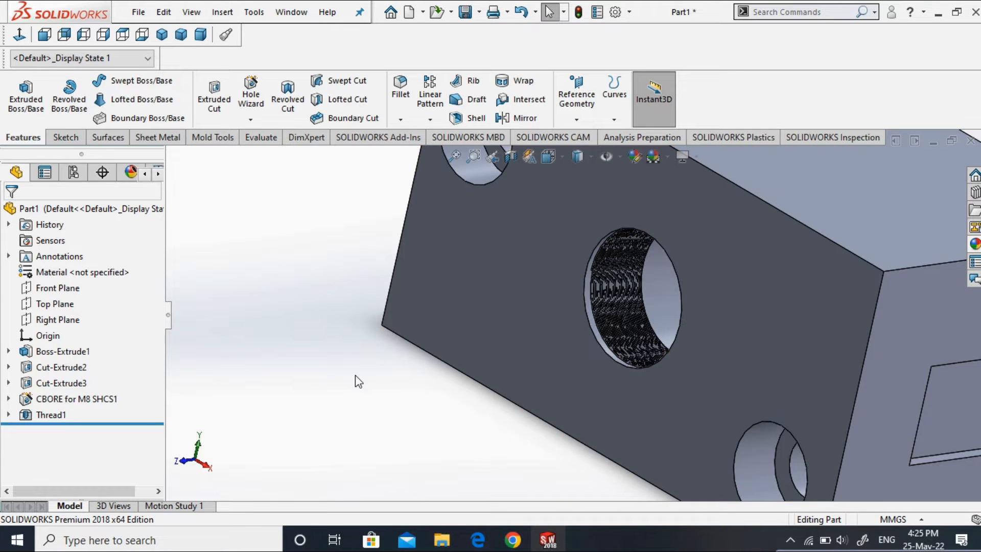
{"action": "scroll", "coordinate": [360, 383], "scroll_direction": "up", "scroll_amount": 3}
{"action": "scroll", "coordinate": [533, 293], "scroll_direction": "up", "scroll_amount": 2}
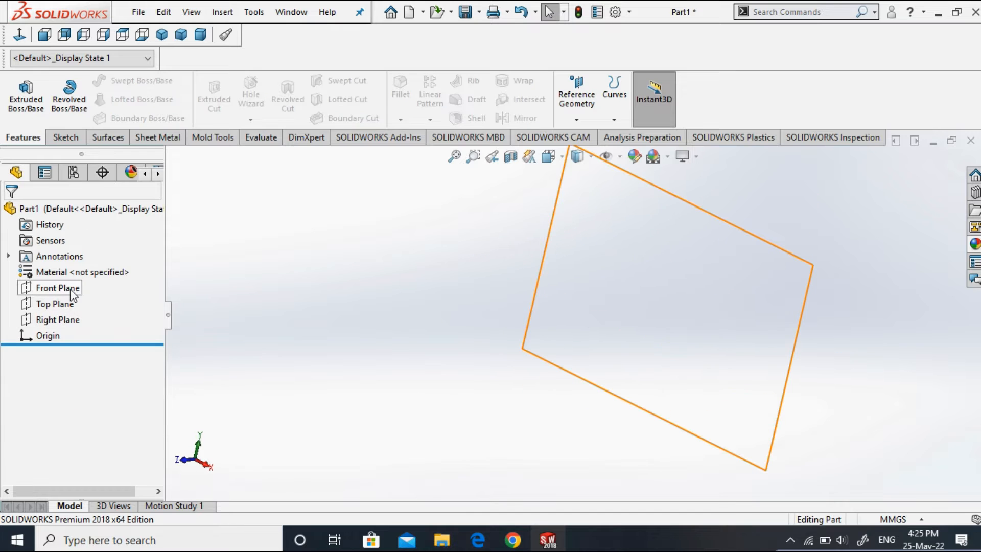
Start a sketch on the Front Plane and draw a vertical construction centerline upward from the origin.
{"action": "right_click", "coordinate": [60, 287]}
{"action": "left_click", "coordinate": [72, 265]}
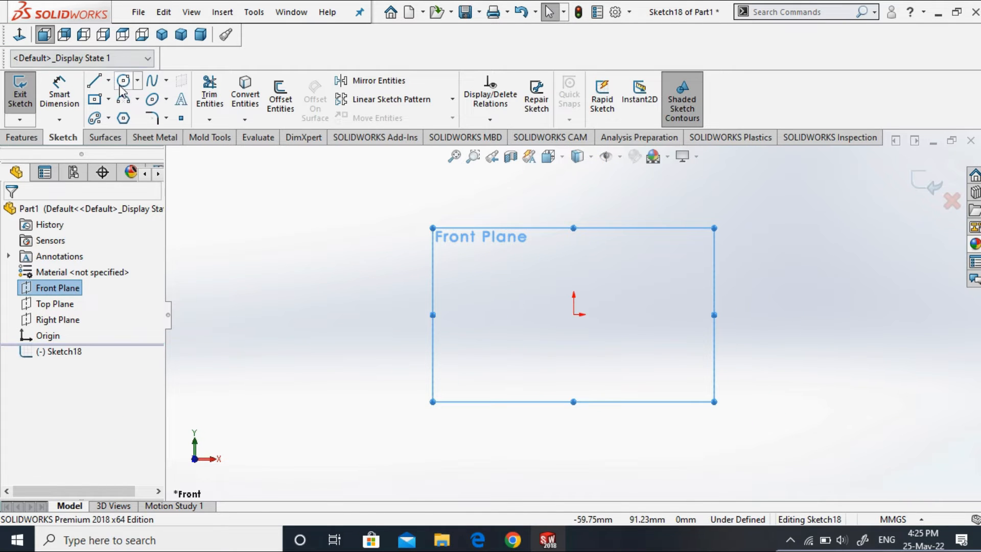
{"action": "left_click", "coordinate": [108, 80]}
{"action": "left_click", "coordinate": [130, 114]}
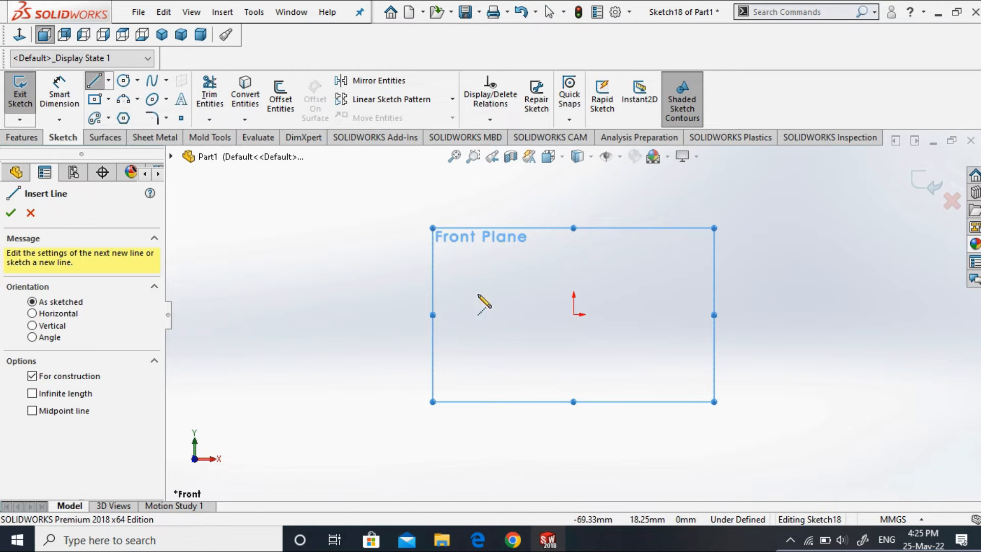
{"action": "left_click", "coordinate": [574, 314]}
{"action": "left_click", "coordinate": [573, 234]}
{"action": "right_click", "coordinate": [571, 180]}
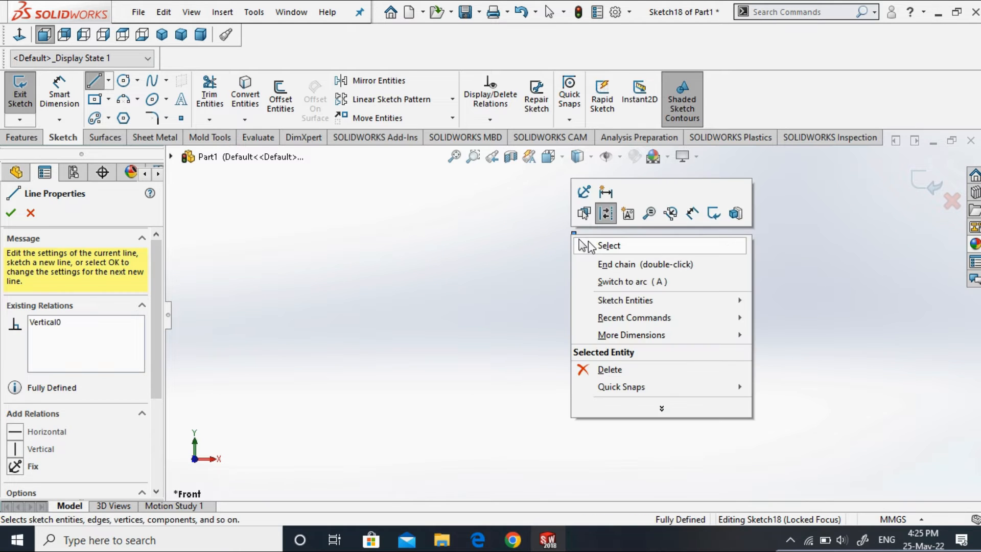
{"action": "left_click", "coordinate": [587, 245]}
Draw a closed rectangular profile of lines about 48 mm tall against the centerline, with its lower inner corner on the origin.
{"action": "left_click", "coordinate": [93, 82]}
{"action": "left_click", "coordinate": [573, 238]}
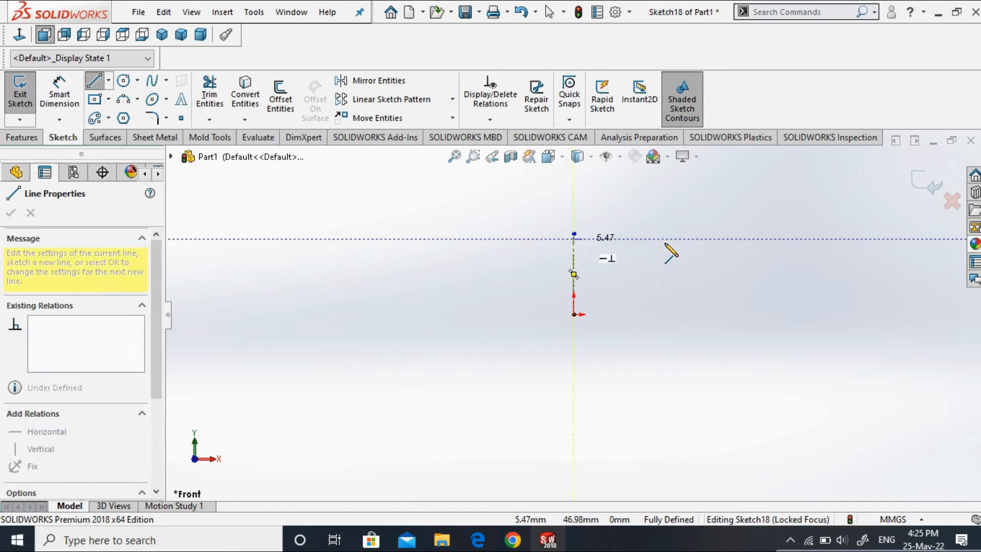
{"action": "left_click", "coordinate": [637, 239]}
{"action": "left_click", "coordinate": [637, 314]}
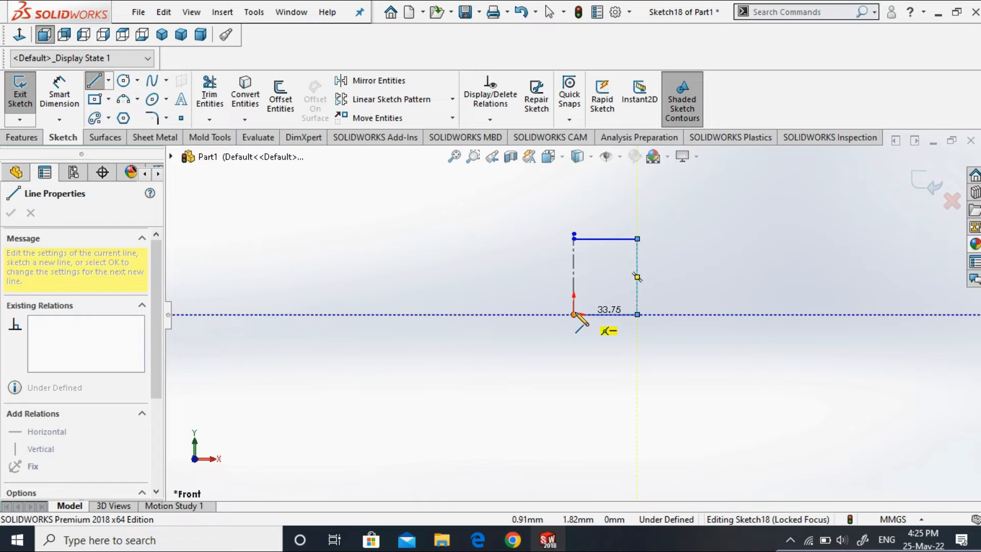
{"action": "left_click", "coordinate": [574, 314]}
{"action": "left_click", "coordinate": [574, 238]}
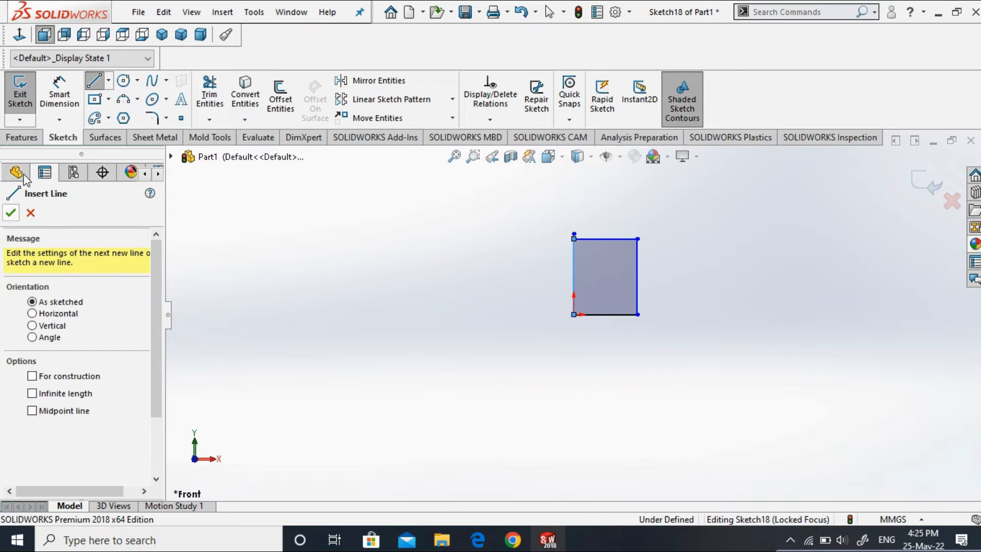
{"action": "left_click", "coordinate": [11, 214]}
Revolve the rectangular profile 360° about its vertical edge at the origin to form a solid cylinder.
{"action": "left_click", "coordinate": [21, 137]}
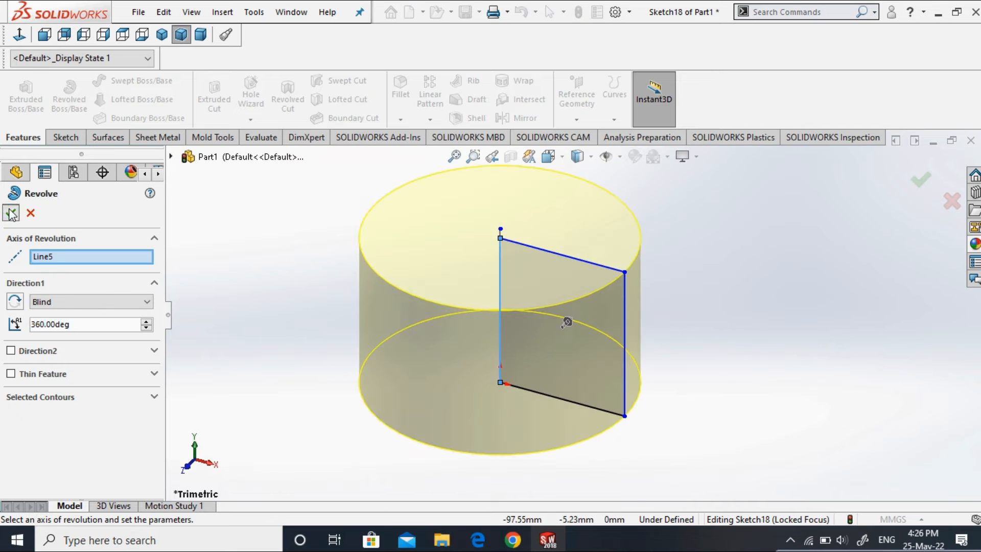
{"action": "left_click", "coordinate": [11, 214]}
{"action": "left_click", "coordinate": [702, 402]}
{"action": "scroll", "coordinate": [685, 403], "scroll_direction": "up", "scroll_amount": 3}
{"action": "middle_click_drag", "start_coordinate": [679, 404], "coordinate": [375, 307]}
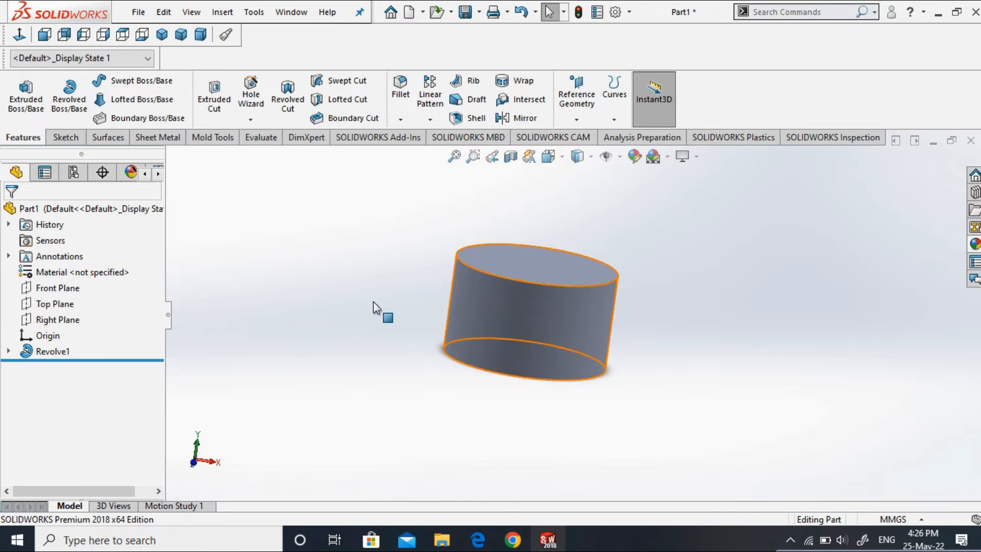
Sketch a thin center rectangle about 14 mm wide on the Front Plane, straddling the cylinder's right edge in its upper part.
{"action": "right_click", "coordinate": [51, 288]}
{"action": "left_click", "coordinate": [76, 263]}
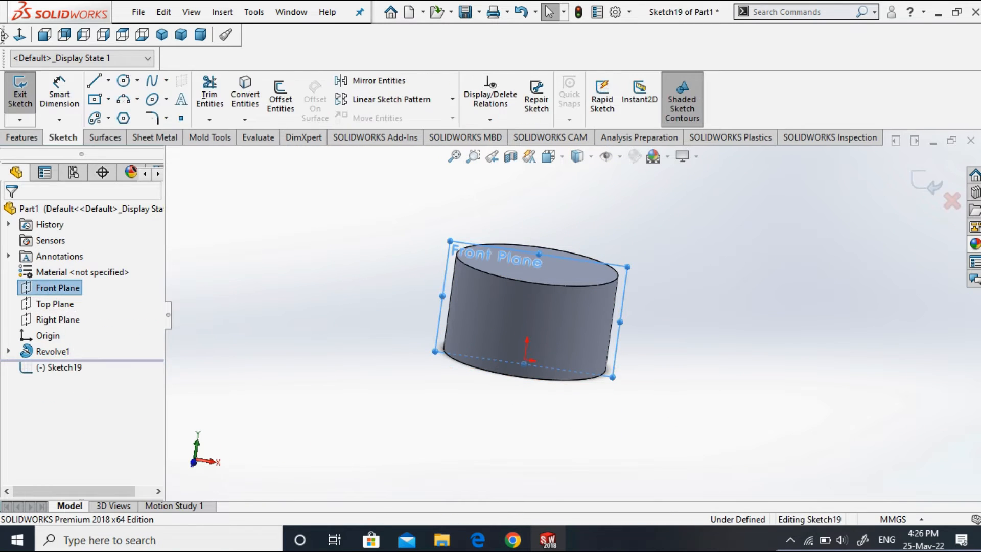
{"action": "left_click", "coordinate": [109, 80]}
{"action": "left_click", "coordinate": [130, 111]}
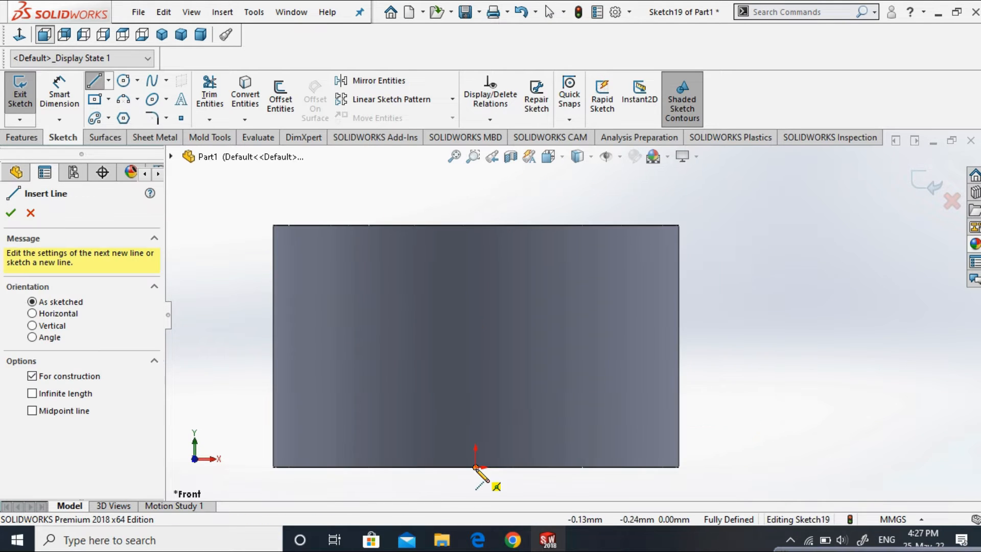
{"action": "left_click", "coordinate": [102, 100]}
{"action": "left_click", "coordinate": [661, 286]}
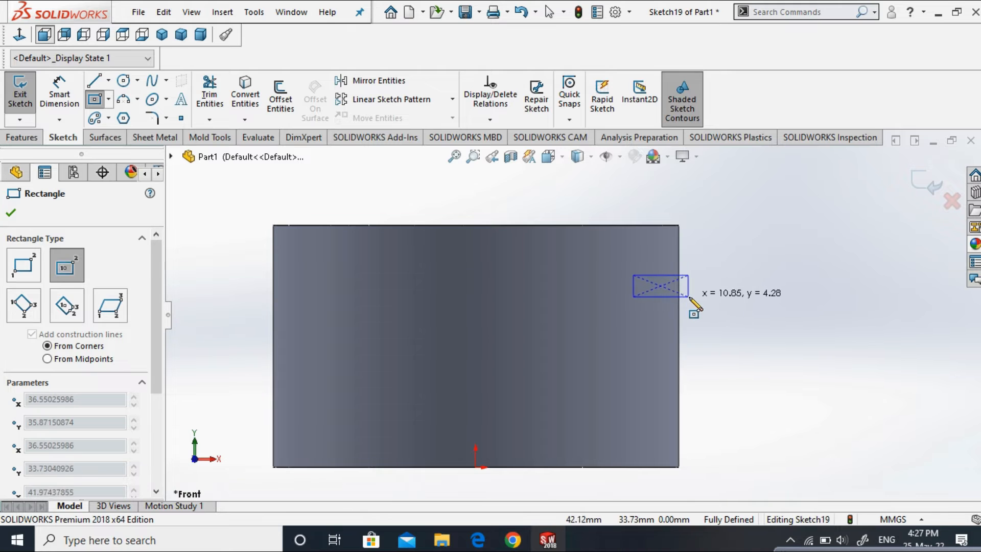
{"action": "left_click", "coordinate": [696, 291]}
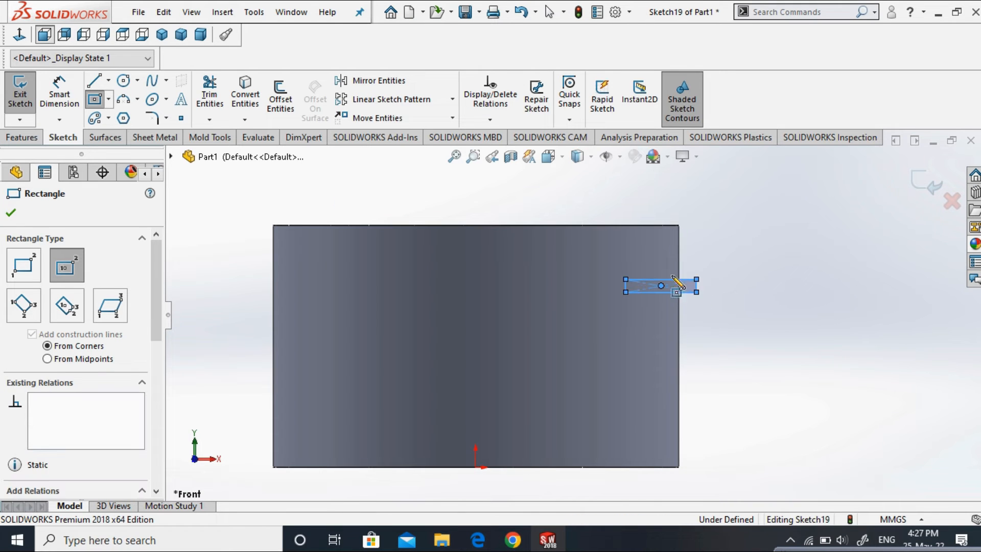
{"action": "left_click", "coordinate": [11, 214]}
Draw a vertical construction centerline from the origin up to the midpoint of the cylinder's top edge.
{"action": "left_click", "coordinate": [108, 80]}
{"action": "left_click", "coordinate": [130, 114]}
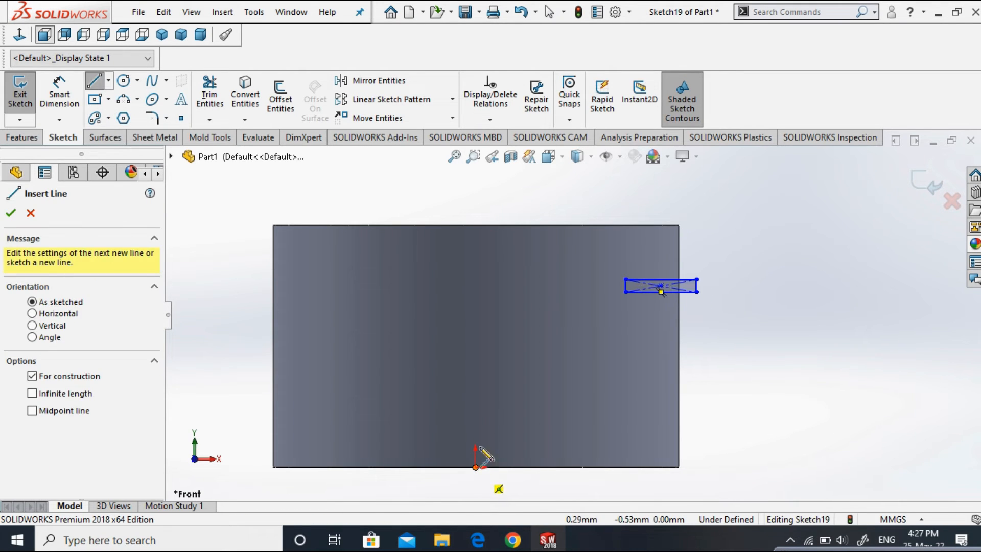
{"action": "left_click", "coordinate": [476, 467]}
{"action": "left_click", "coordinate": [476, 225]}
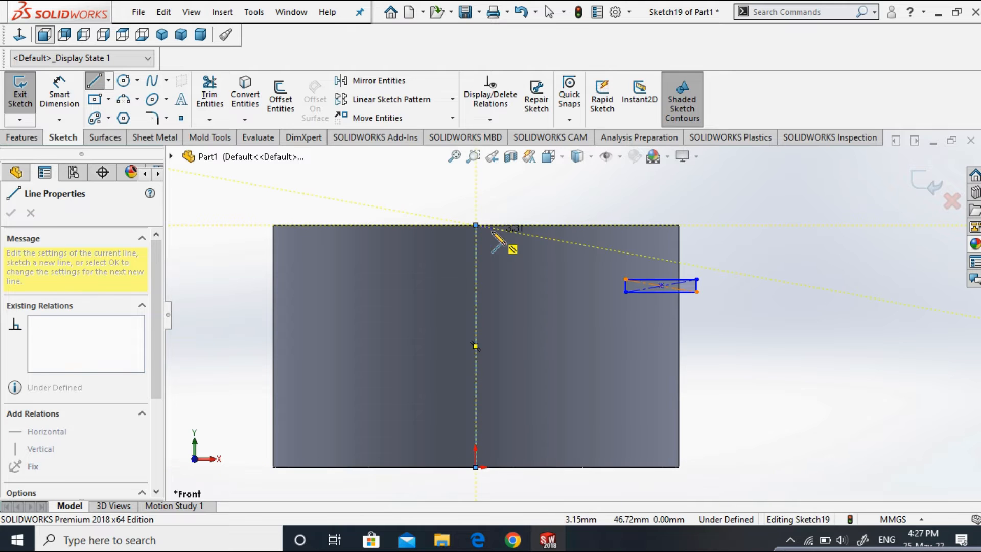
{"action": "key", "text": "Escape"}
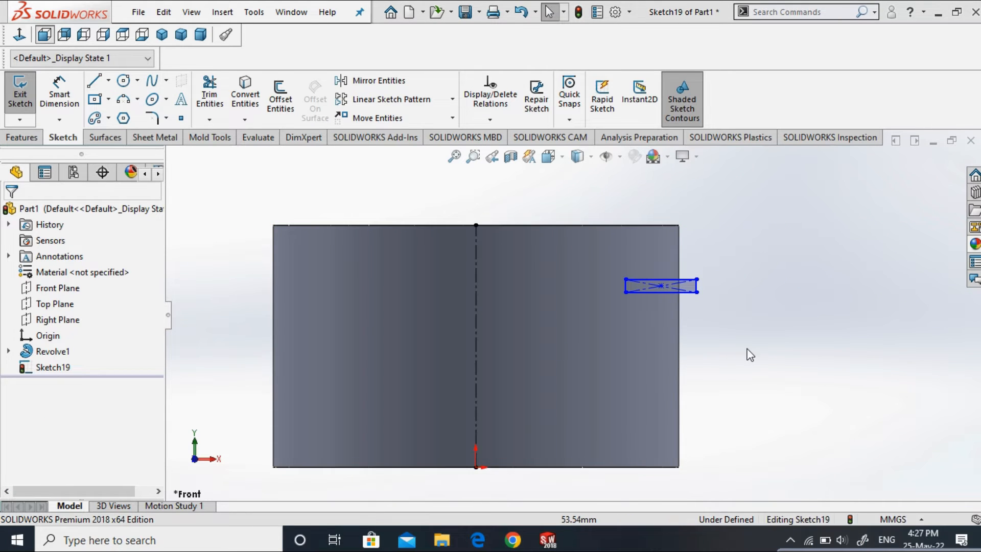
Cut a groove around the cylinder with a 360° Revolved Cut of the rectangle about the centerline.
{"action": "scroll", "coordinate": [573, 315], "scroll_direction": "up", "scroll_amount": 3}
{"action": "left_click", "coordinate": [19, 138]}
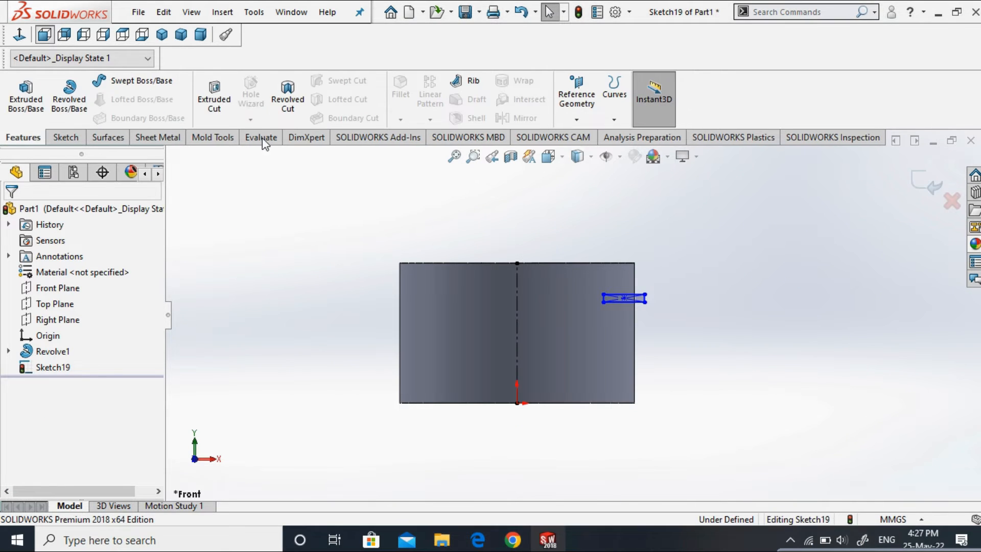
{"action": "left_click", "coordinate": [294, 109]}
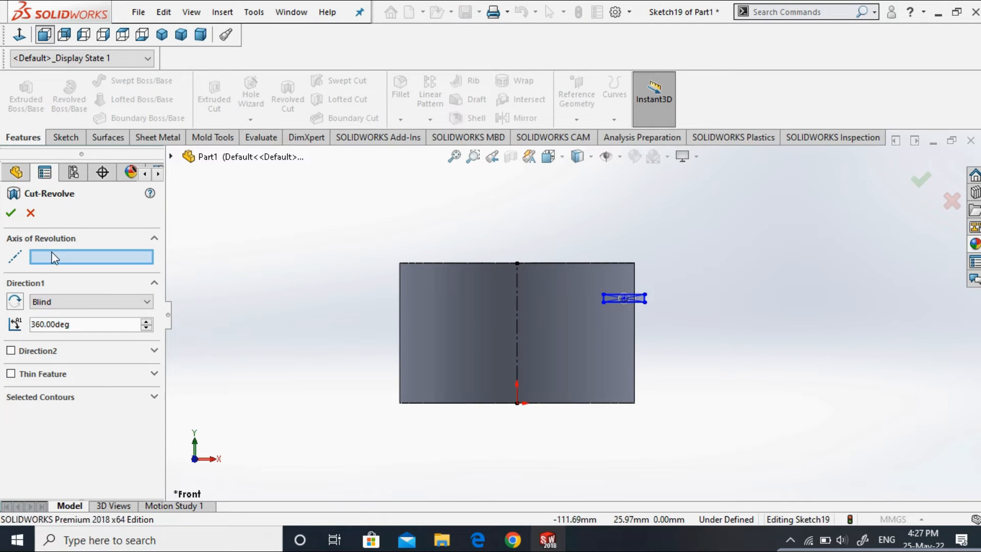
{"action": "left_click", "coordinate": [517, 288]}
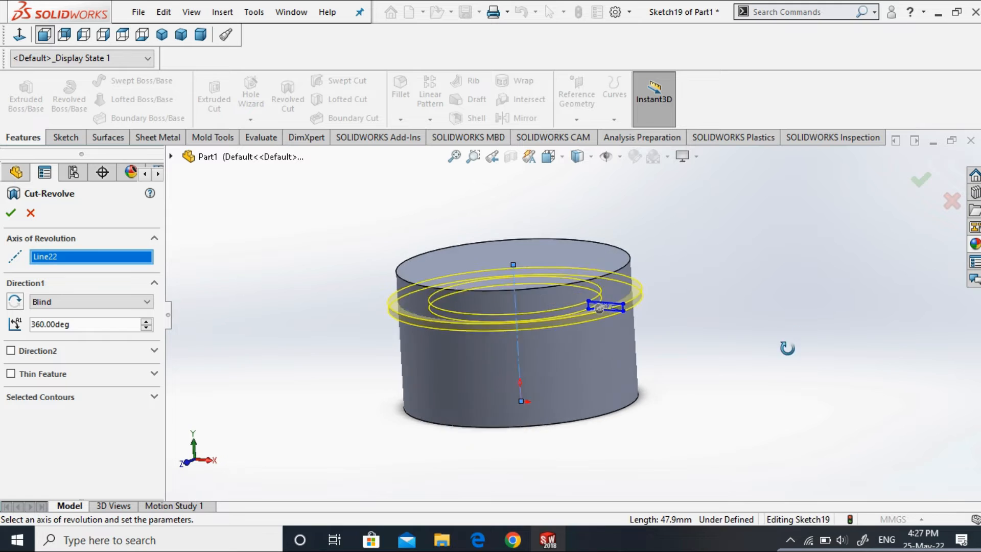
{"action": "left_click", "coordinate": [11, 213]}
{"action": "middle_click_drag", "start_coordinate": [241, 302], "coordinate": [394, 266]}
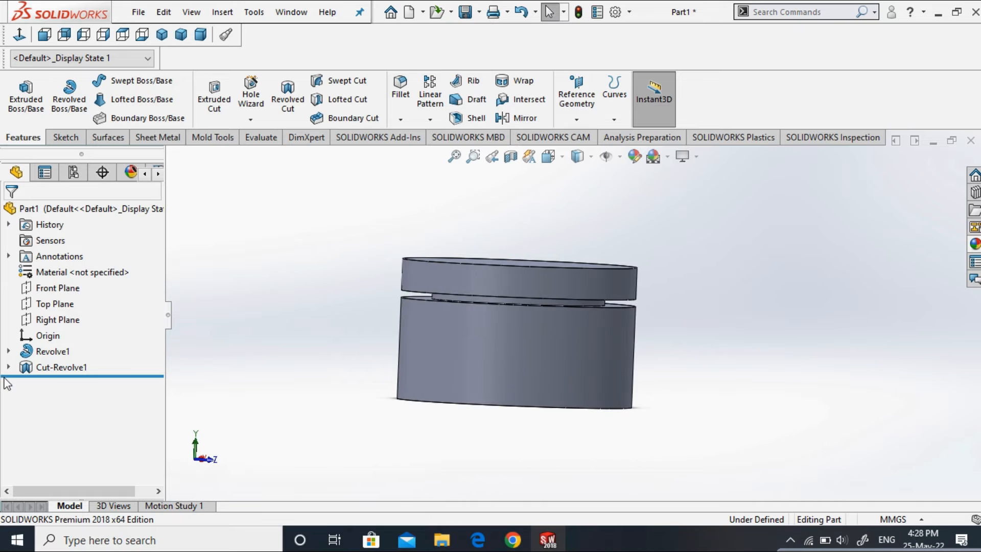
Edit the revolved cut's sketch, stretch the rectangle's lower edge downward to make the groove taller, and rebuild the part.
{"action": "right_click", "coordinate": [51, 367]}
{"action": "left_click", "coordinate": [263, 365]}
{"action": "left_click", "coordinate": [8, 367]}
{"action": "left_click", "coordinate": [60, 383]}
{"action": "left_click", "coordinate": [81, 338]}
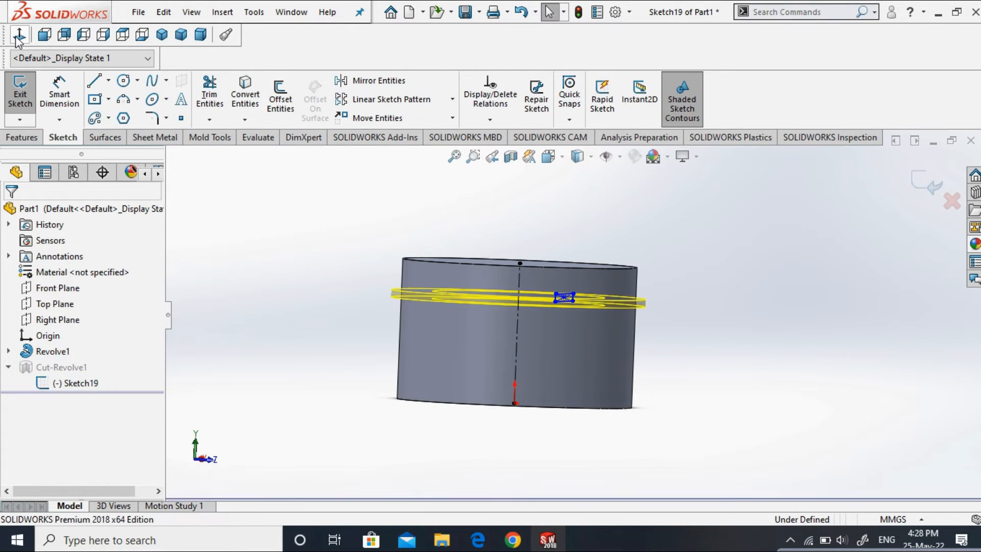
{"action": "left_click_drag", "start_coordinate": [750, 268], "coordinate": [751, 304]}
{"action": "left_click", "coordinate": [848, 167]}
{"action": "left_click", "coordinate": [200, 34]}
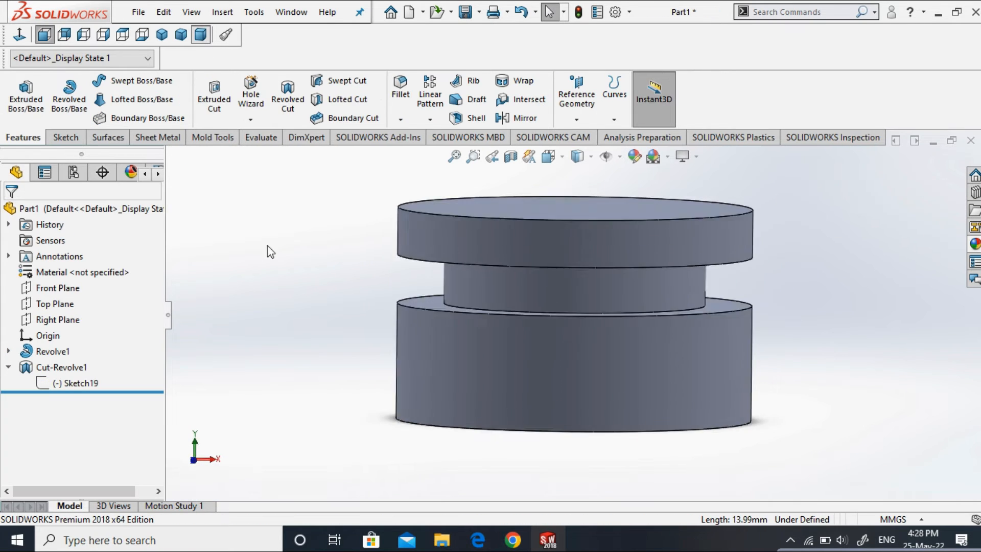
{"action": "scroll", "coordinate": [776, 401], "scroll_direction": "up", "scroll_amount": 2}
{"action": "mouse_move", "coordinate": [703, 348]}
{"action": "middle_mouse_down"}
{"action": "mouse_move", "coordinate": [716, 375]}
{"action": "mouse_move", "coordinate": [784, 350]}
{"action": "mouse_move", "coordinate": [744, 339]}
{"action": "mouse_move", "coordinate": [674, 363]}
{"action": "middle_mouse_up"}
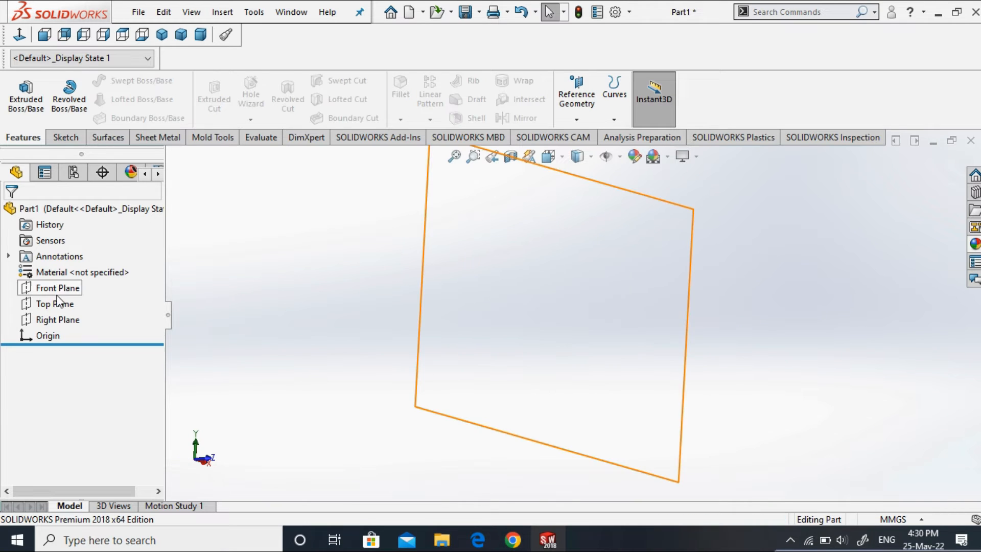
Sketch a center rectangle at the origin on the Front Plane and extrude it into a solid block.
{"action": "right_click", "coordinate": [59, 288]}
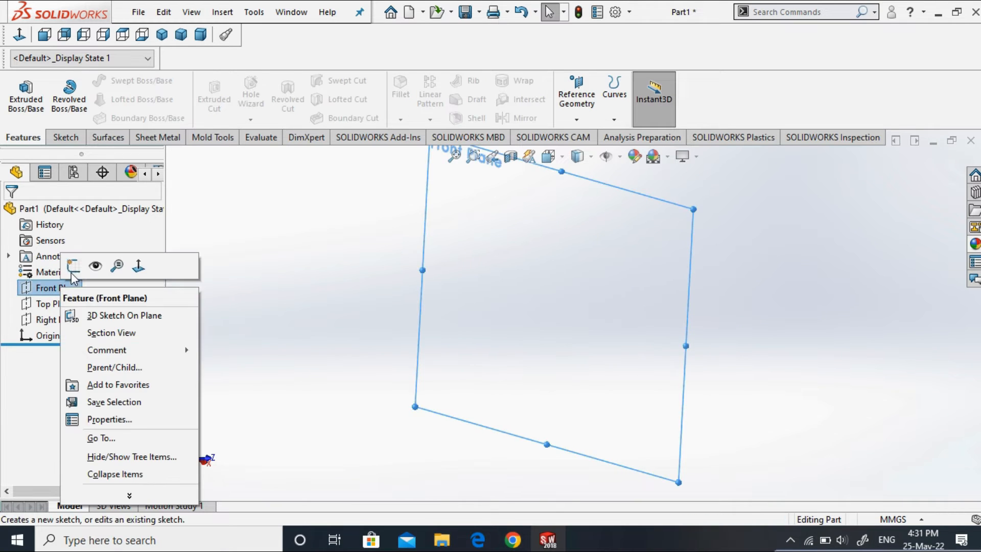
{"action": "left_click", "coordinate": [74, 262]}
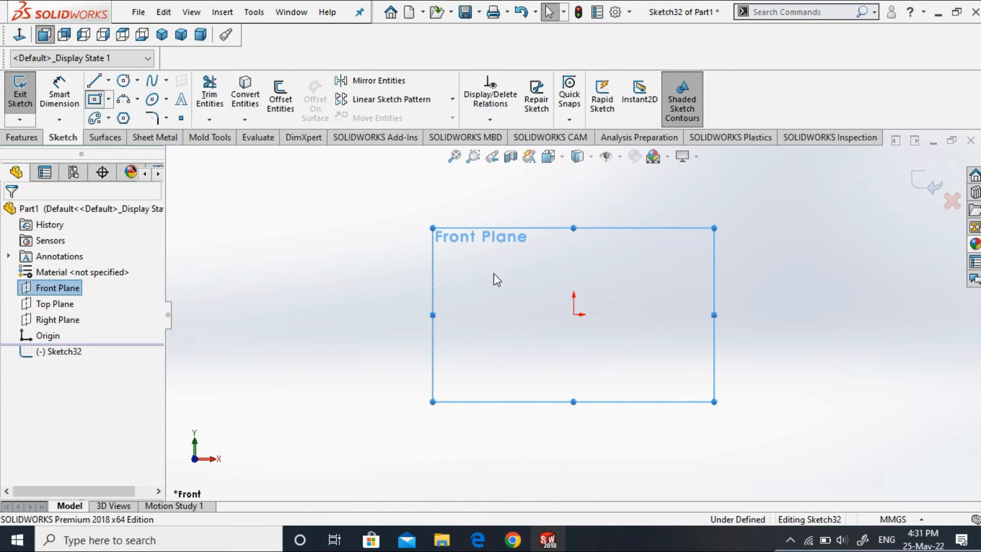
{"action": "left_click", "coordinate": [573, 314]}
{"action": "left_click", "coordinate": [695, 261]}
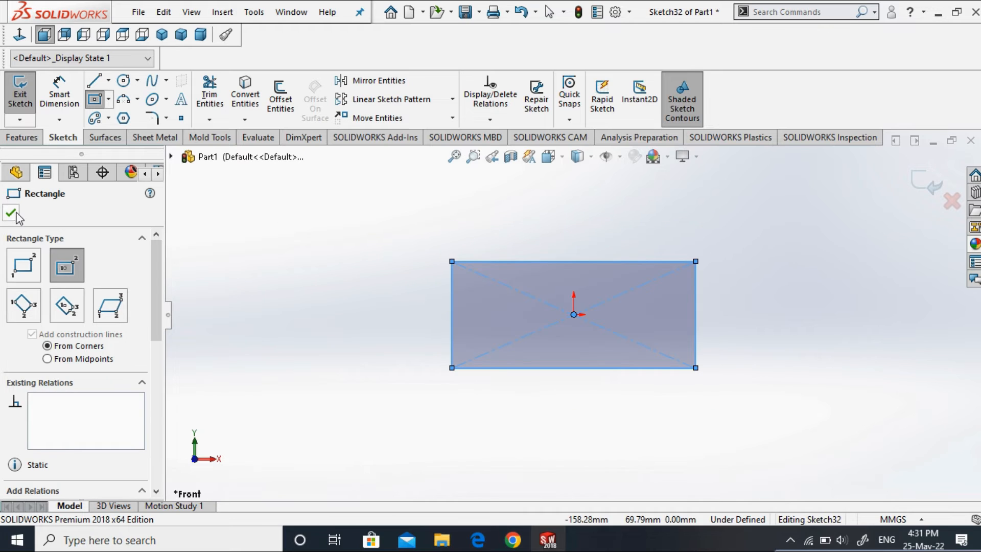
{"action": "left_click", "coordinate": [12, 213]}
{"action": "left_click", "coordinate": [21, 137]}
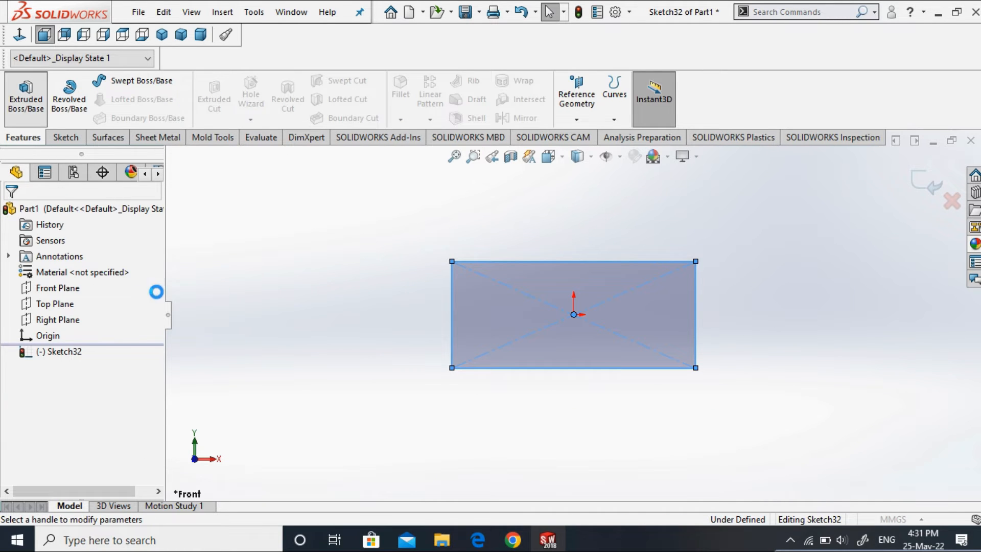
{"action": "left_click", "coordinate": [10, 213]}
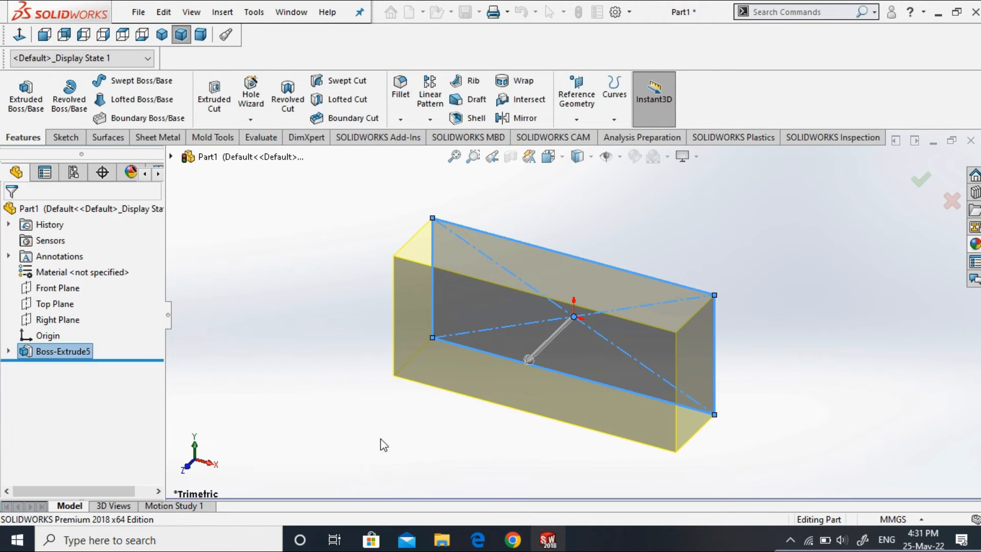
Sketch a wavy spline across the block's front face, running from its left edge to its right edge.
{"action": "left_click", "coordinate": [490, 313]}
{"action": "right_click", "coordinate": [488, 309]}
{"action": "left_click", "coordinate": [498, 214]}
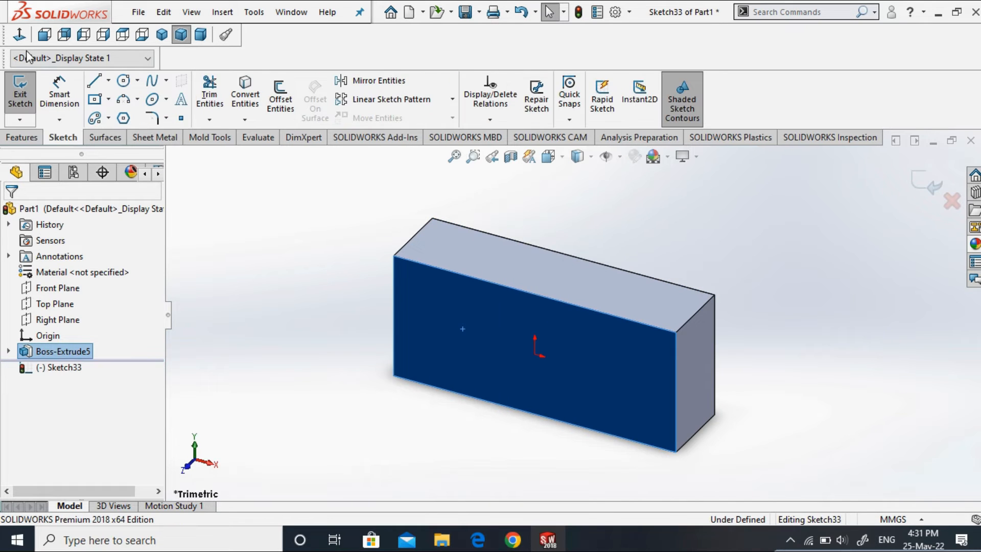
{"action": "left_click", "coordinate": [19, 35]}
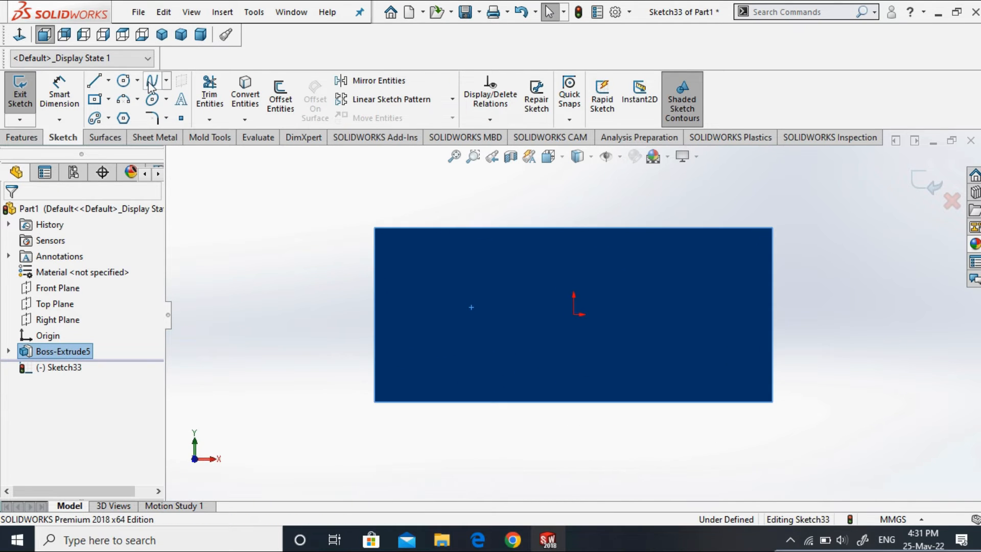
{"action": "left_click", "coordinate": [151, 80]}
{"action": "left_click", "coordinate": [376, 352]}
{"action": "left_click", "coordinate": [463, 309]}
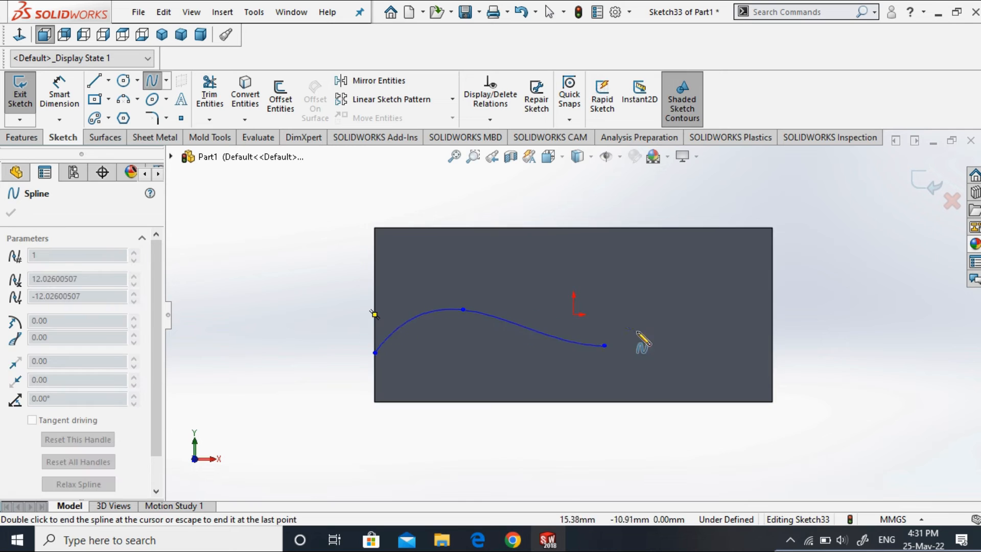
{"action": "left_click", "coordinate": [604, 346]}
{"action": "left_click", "coordinate": [700, 291]}
{"action": "left_click", "coordinate": [936, 181]}
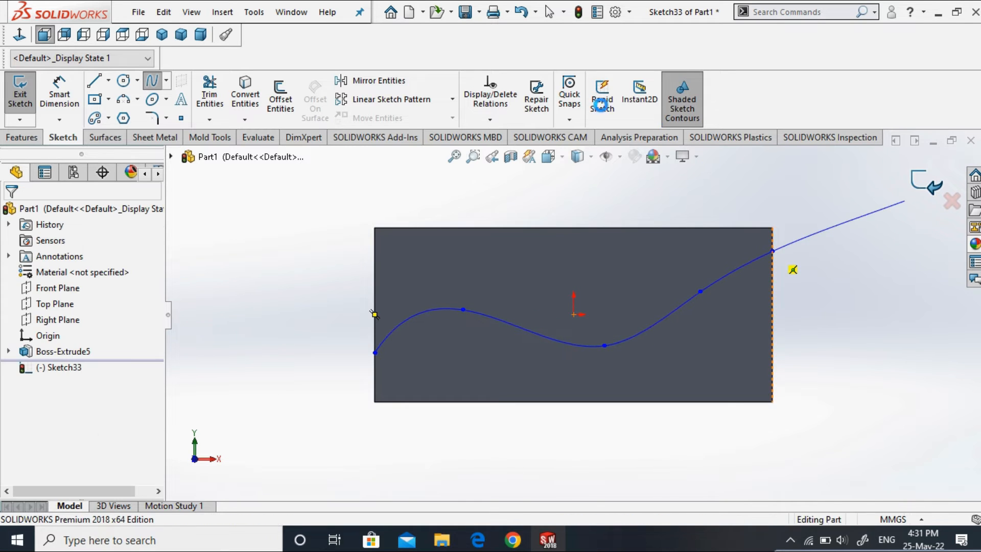
Create a reference plane through the spline's left endpoint and perpendicular to the spline.
{"action": "middle_click_drag", "start_coordinate": [312, 380], "coordinate": [307, 344]}
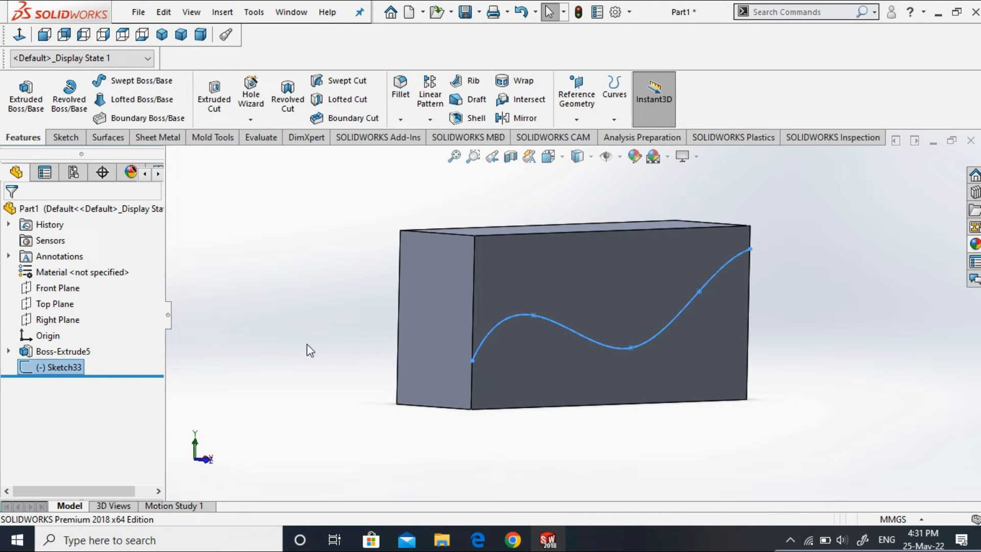
{"action": "left_click", "coordinate": [576, 119]}
{"action": "left_click", "coordinate": [582, 136]}
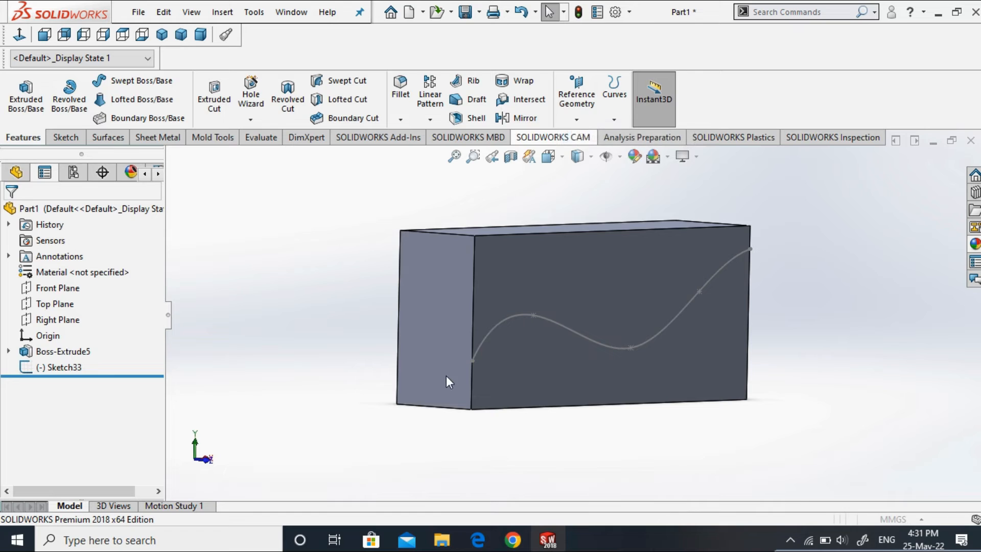
{"action": "left_click", "coordinate": [471, 359]}
{"action": "left_click", "coordinate": [496, 338]}
{"action": "left_click", "coordinate": [10, 216]}
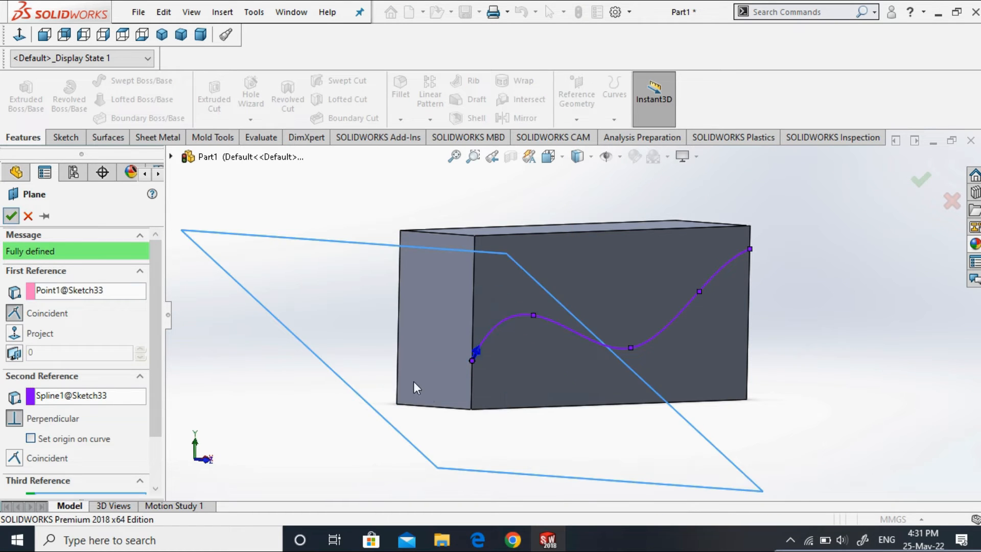
Sketch a circle on the new reference plane, centered on the spline's start point.
{"action": "right_click", "coordinate": [312, 290]}
{"action": "left_click", "coordinate": [338, 260]}
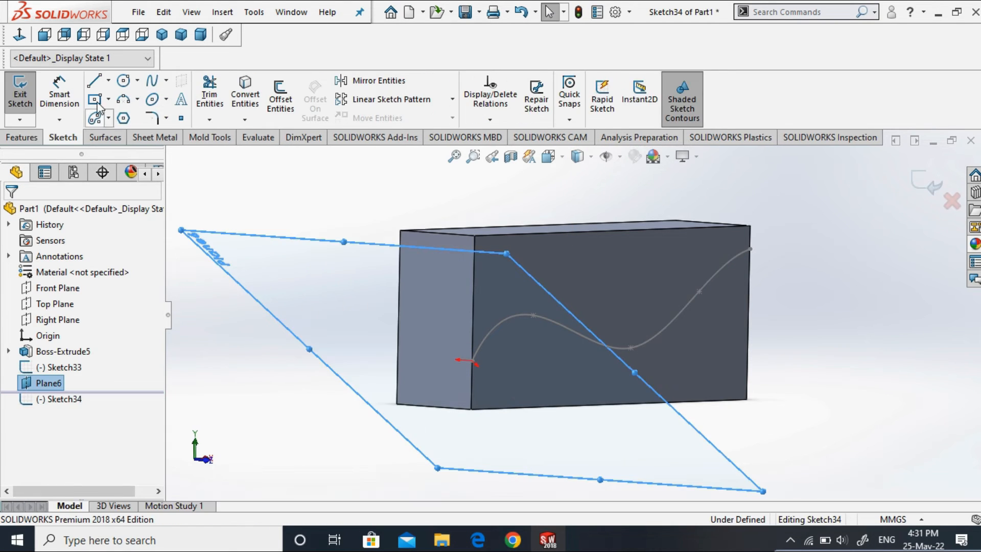
{"action": "scroll", "coordinate": [471, 346], "scroll_direction": "down", "scroll_amount": 2}
{"action": "left_click", "coordinate": [443, 330]}
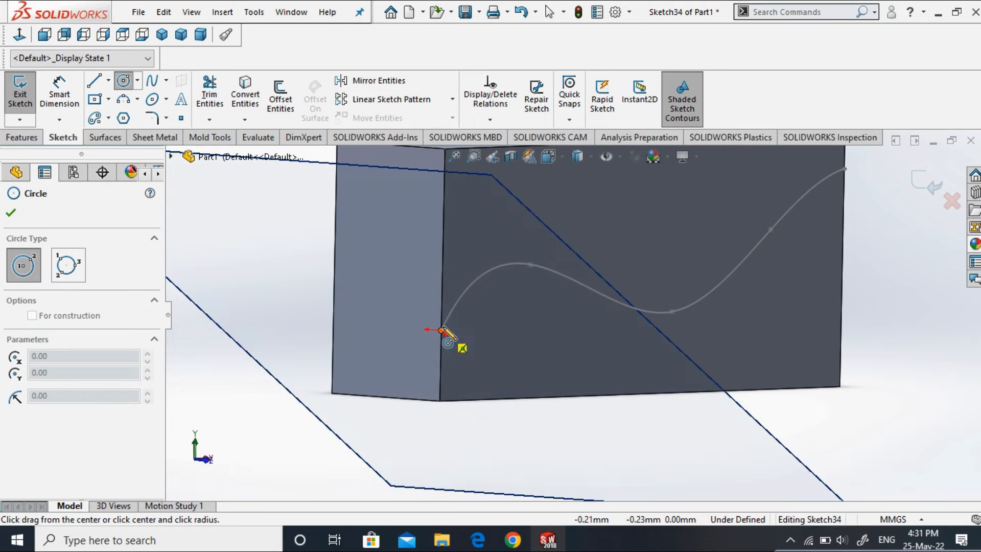
{"action": "left_click", "coordinate": [447, 314]}
{"action": "left_click", "coordinate": [14, 218]}
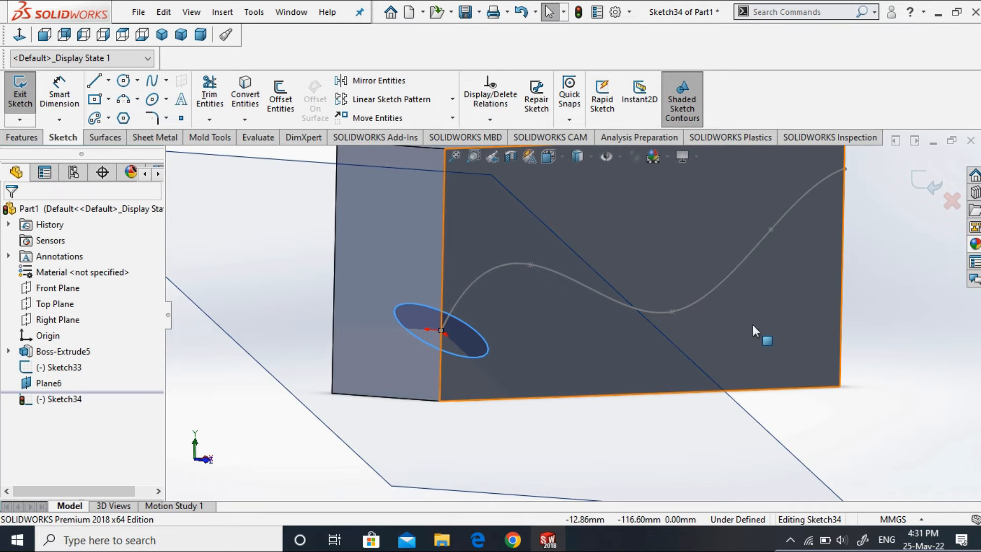
{"action": "left_click", "coordinate": [922, 180]}
Cut a curved channel through the block with a Swept Cut, using the circle as profile and the spline as path.
{"action": "scroll", "coordinate": [511, 372], "scroll_direction": "up", "scroll_amount": 4}
{"action": "scroll", "coordinate": [512, 377], "scroll_direction": "up", "scroll_amount": 2}
{"action": "left_click", "coordinate": [760, 281]}
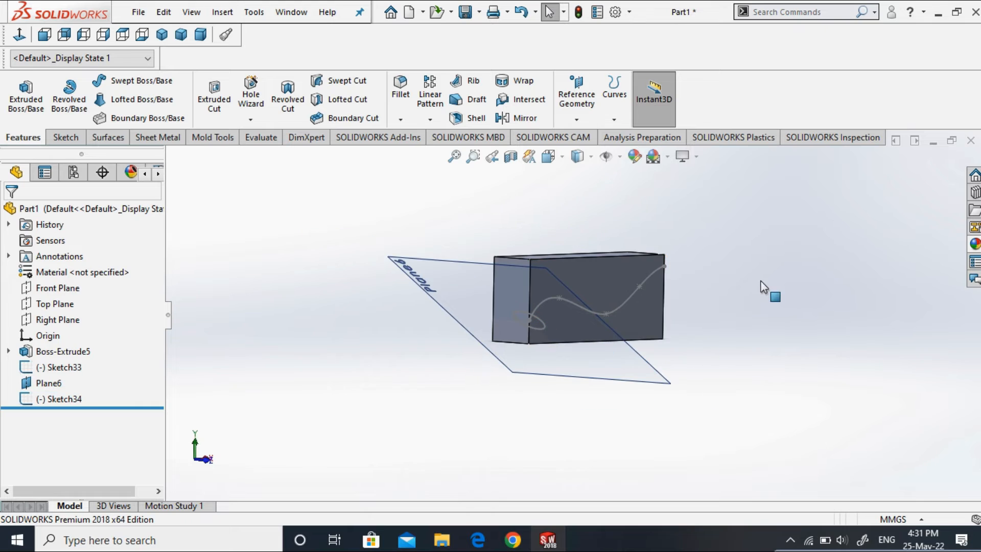
{"action": "middle_click_drag", "start_coordinate": [760, 281], "coordinate": [751, 294]}
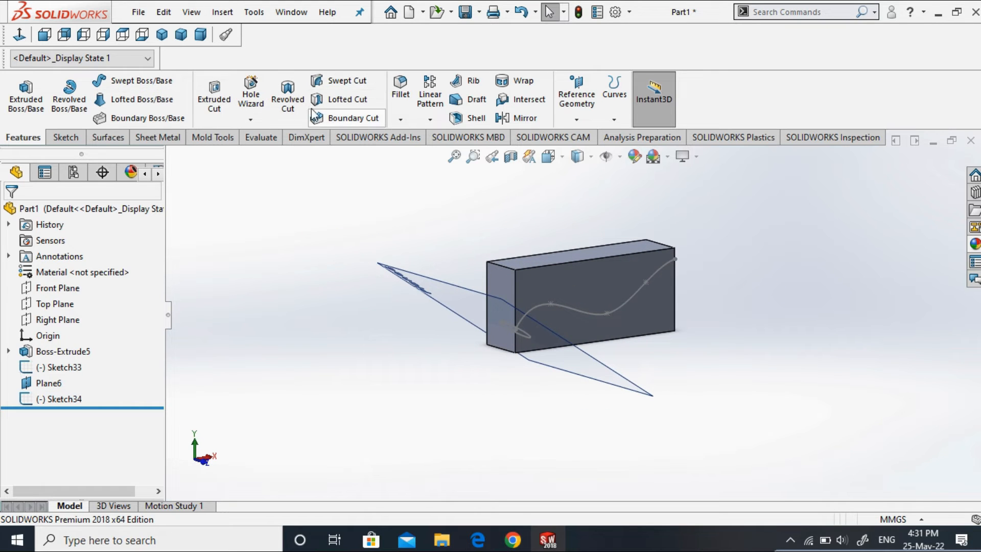
{"action": "scroll", "coordinate": [537, 314], "scroll_direction": "down", "scroll_amount": 4}
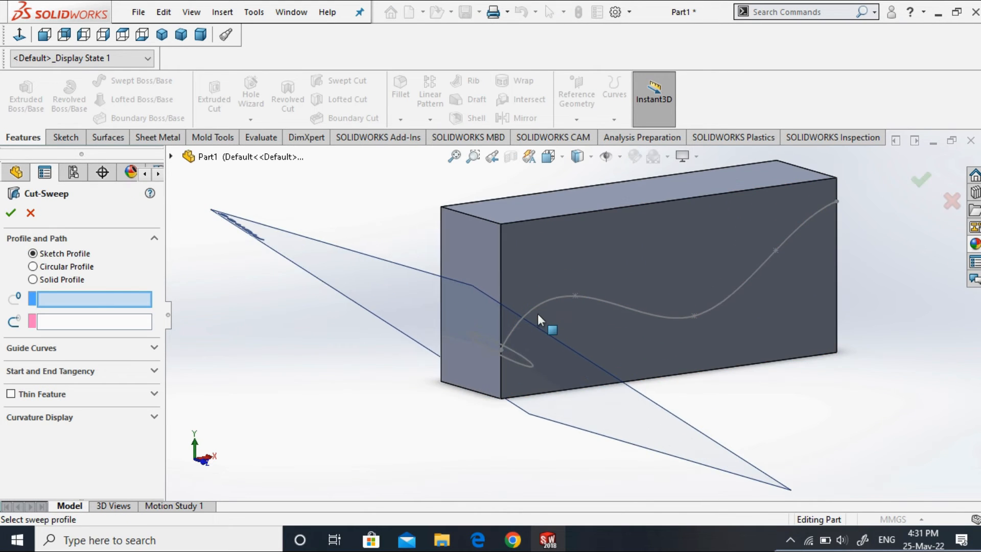
{"action": "left_click", "coordinate": [523, 357]}
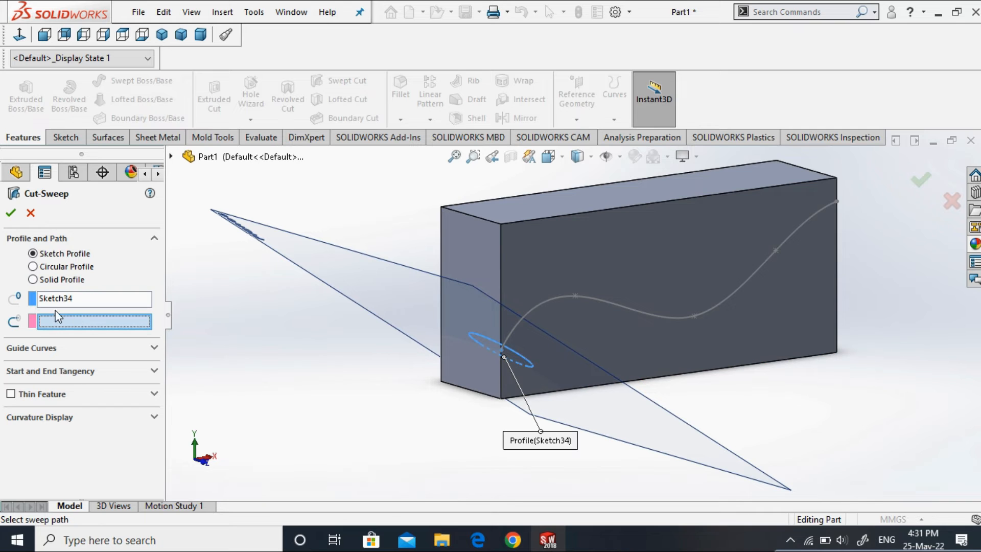
{"action": "left_click", "coordinate": [634, 310]}
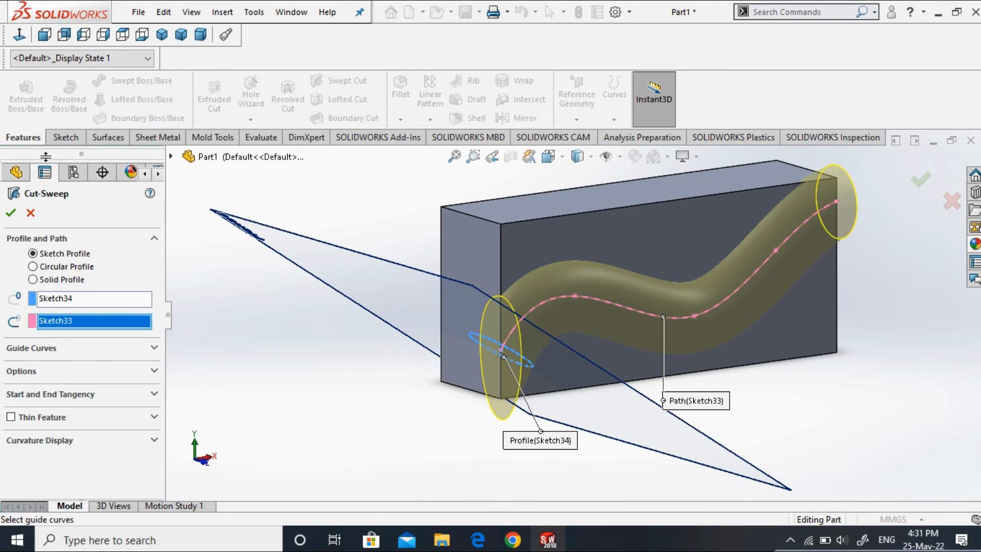
{"action": "left_click", "coordinate": [11, 212]}
Hide the angled reference plane and inspect the swept channel in the block.
{"action": "middle_click_drag", "start_coordinate": [327, 387], "coordinate": [336, 326]}
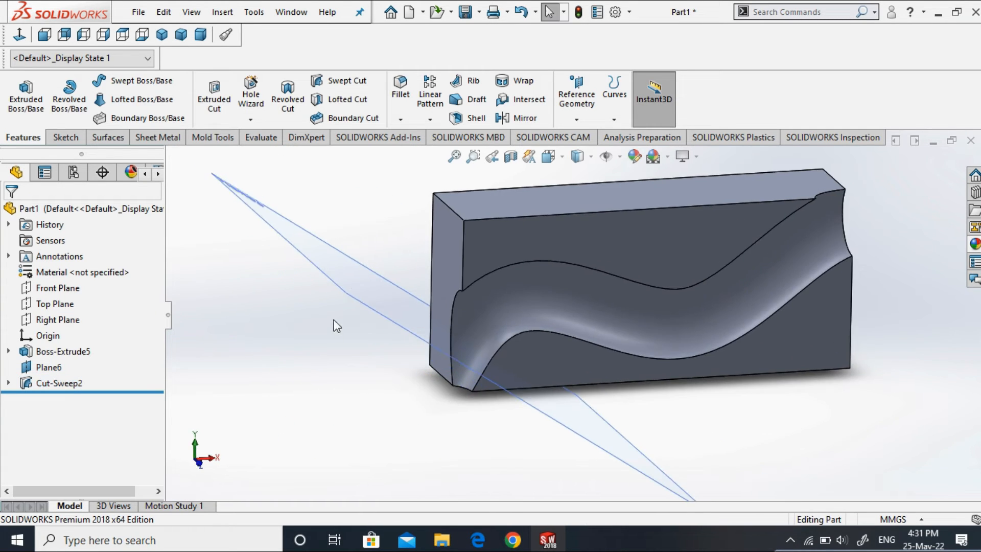
{"action": "right_click", "coordinate": [362, 268]}
{"action": "left_click", "coordinate": [408, 253]}
{"action": "scroll", "coordinate": [453, 387], "scroll_direction": "up", "scroll_amount": 2}
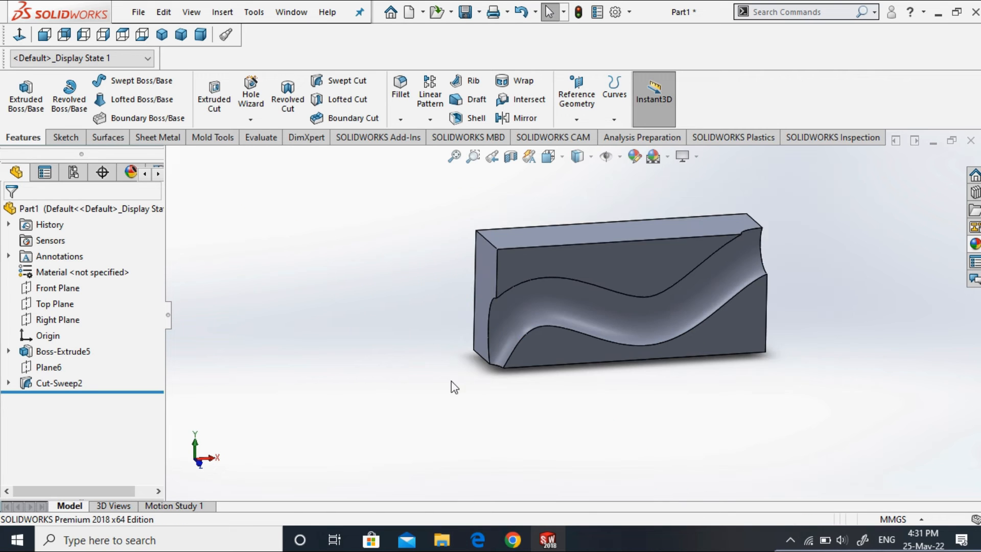
{"action": "mouse_move", "coordinate": [453, 387]}
{"action": "middle_mouse_down"}
{"action": "mouse_move", "coordinate": [403, 405]}
{"action": "mouse_move", "coordinate": [543, 397]}
{"action": "mouse_move", "coordinate": [441, 344]}
{"action": "middle_mouse_up"}
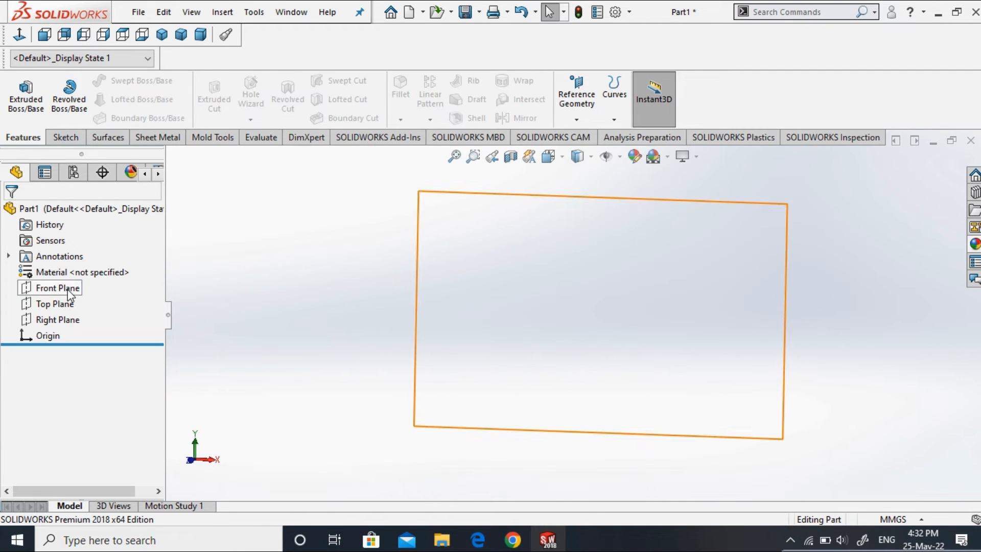
Sketch a center rectangle at the origin on the Front Plane and extrude it 50 mm as a blind boss.
{"action": "right_click", "coordinate": [56, 287]}
{"action": "left_click", "coordinate": [82, 268]}
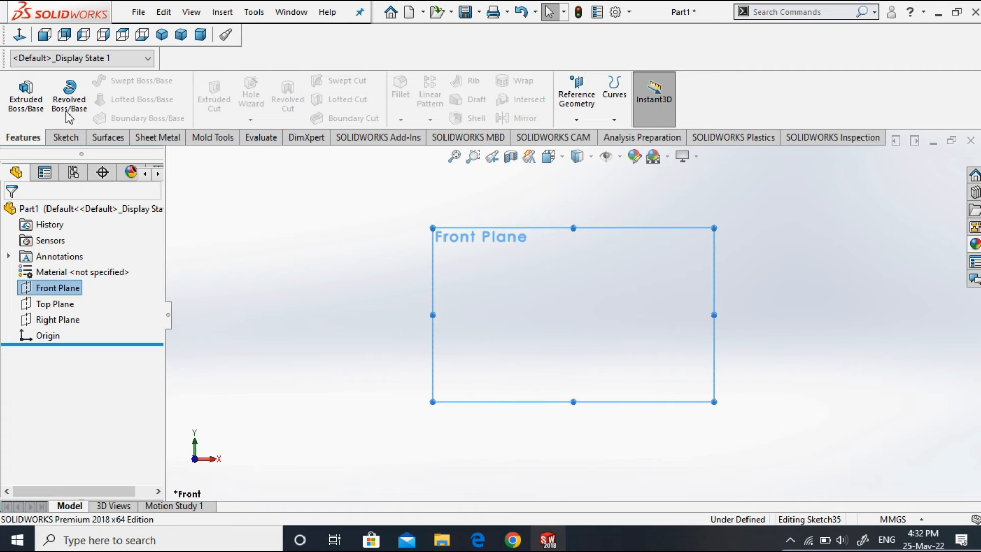
{"action": "left_click", "coordinate": [94, 100]}
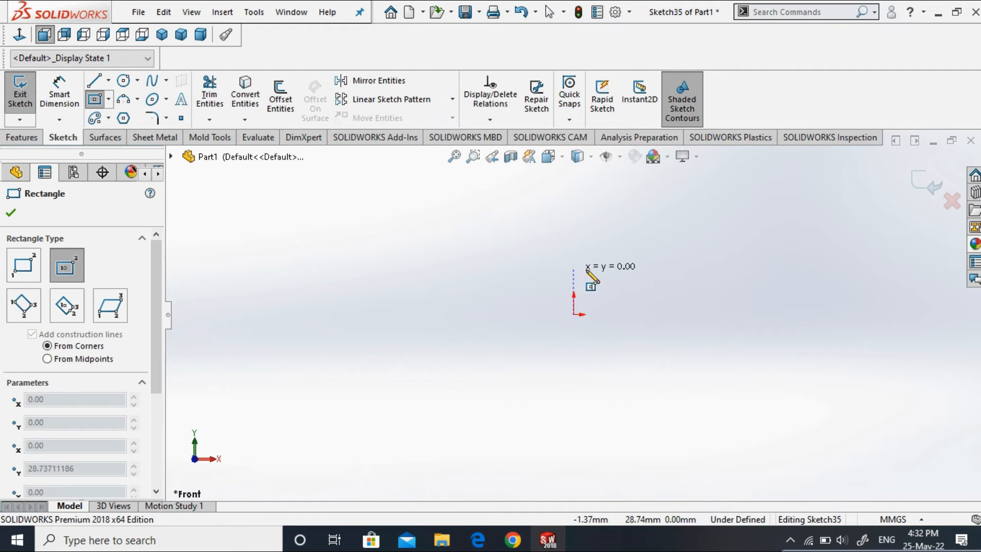
{"action": "left_click", "coordinate": [573, 314]}
{"action": "left_click", "coordinate": [699, 269]}
{"action": "left_click", "coordinate": [11, 213]}
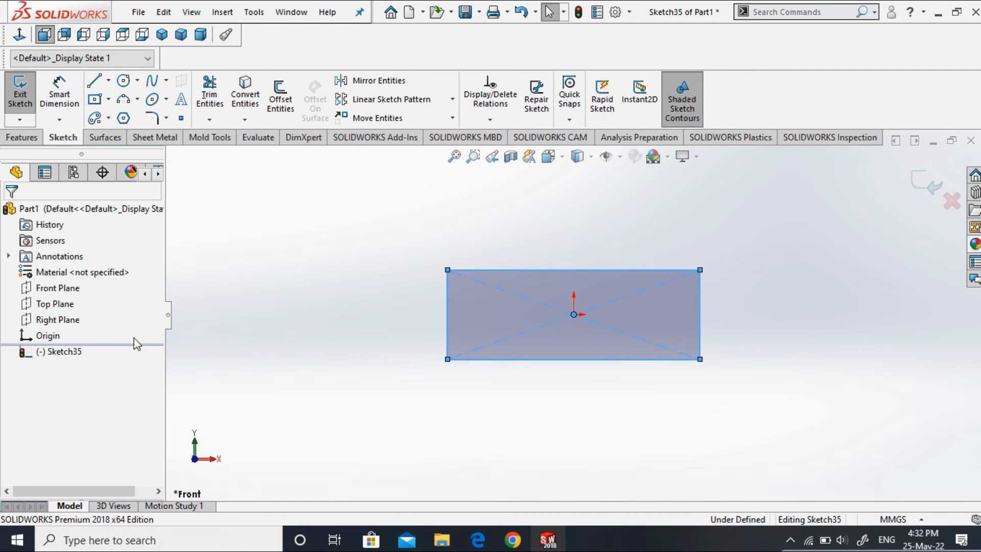
{"action": "left_click", "coordinate": [21, 137]}
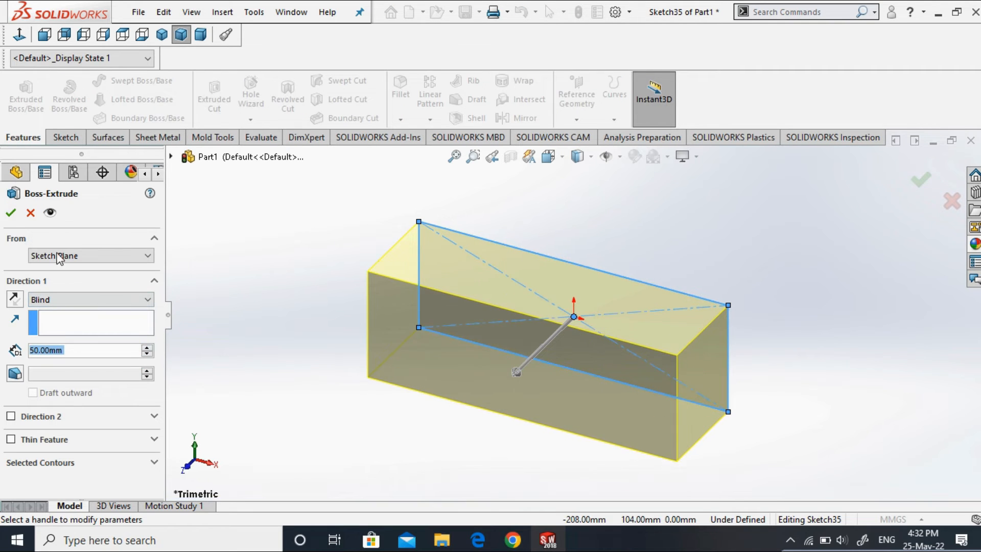
{"action": "left_click", "coordinate": [11, 213]}
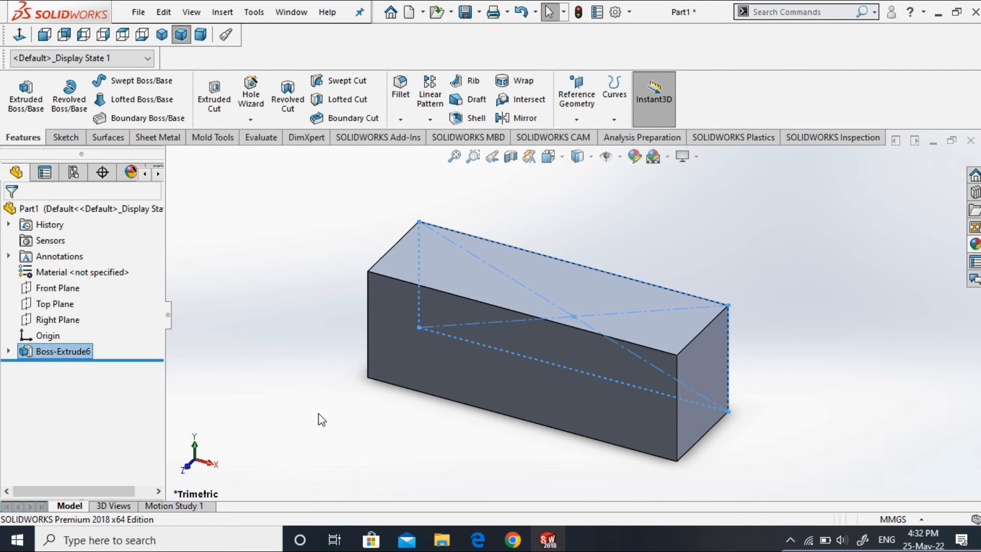
Sketch a center rectangle about 94 by 24 mm inside the block's bottom face.
{"action": "left_click", "coordinate": [207, 384]}
{"action": "middle_click_drag", "start_coordinate": [449, 458], "coordinate": [467, 332]}
{"action": "right_click", "coordinate": [542, 381]}
{"action": "left_click", "coordinate": [575, 207]}
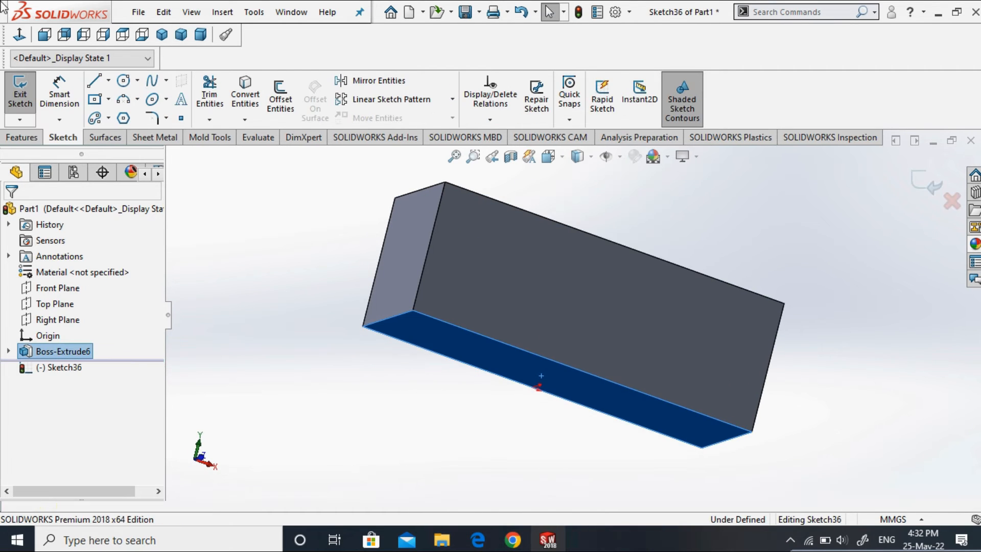
{"action": "left_click", "coordinate": [142, 35]}
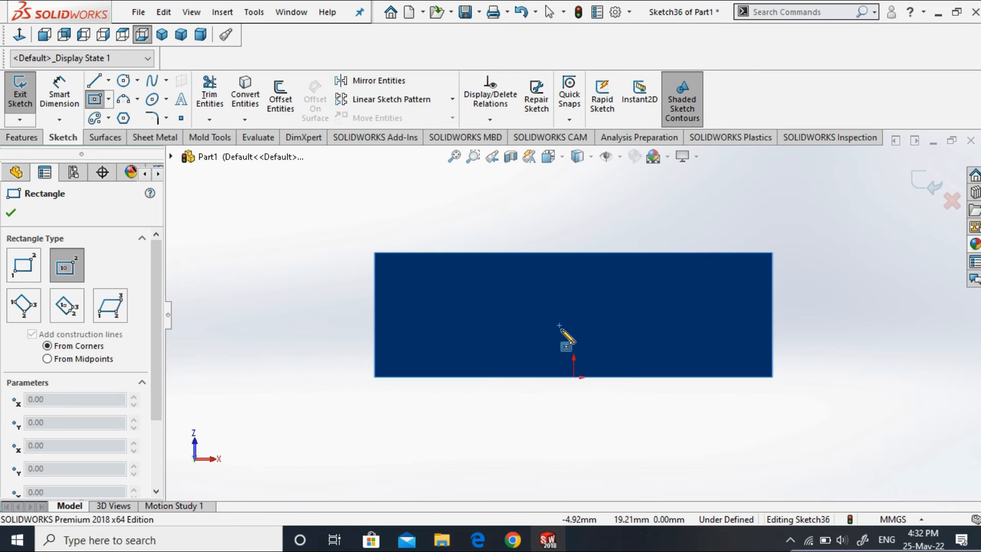
{"action": "left_click", "coordinate": [559, 325]}
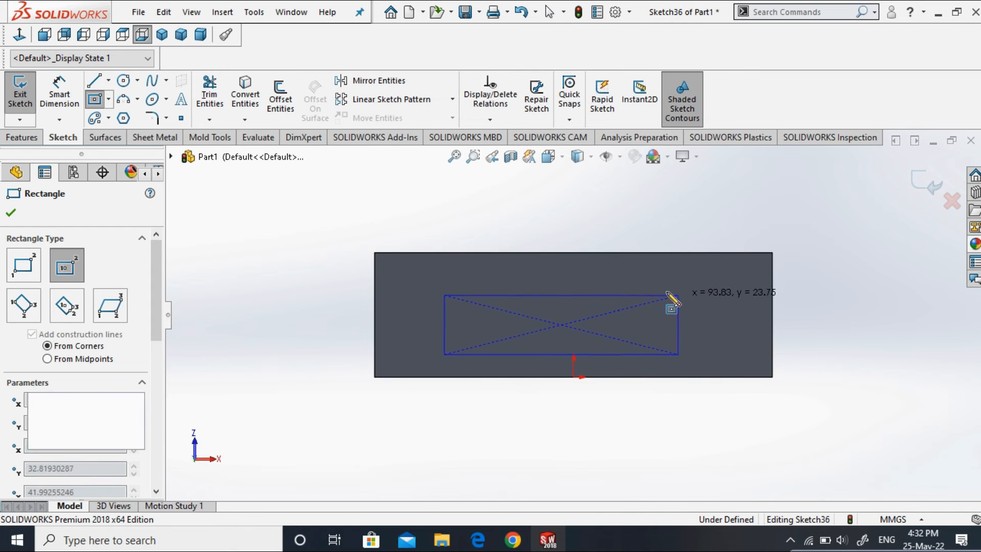
{"action": "left_click", "coordinate": [678, 296]}
{"action": "key", "text": "Escape"}
{"action": "middle_click_drag", "start_coordinate": [733, 225], "coordinate": [770, 354]}
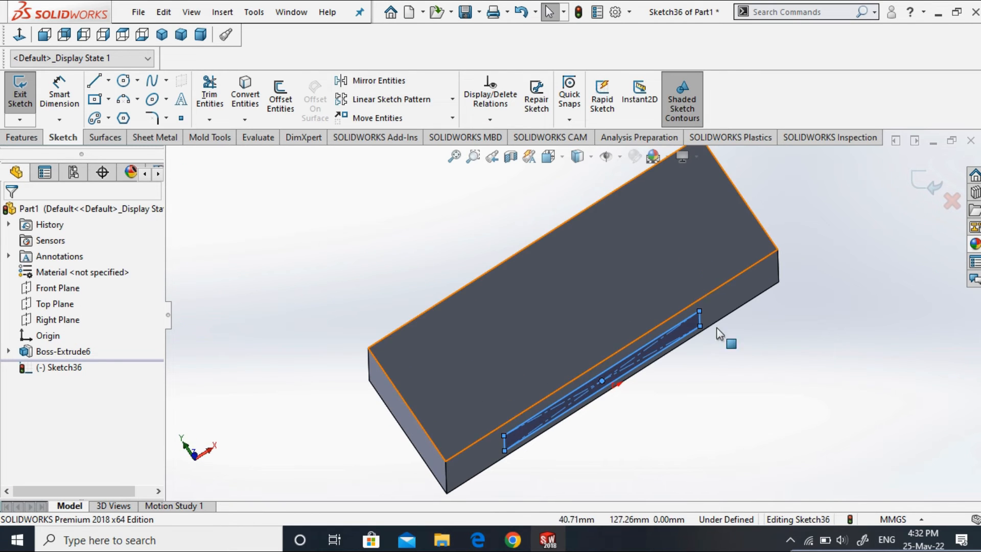
{"action": "middle_click_drag", "start_coordinate": [718, 333], "coordinate": [728, 344]}
Sketch a circle on the block's top face, toward the block's right end.
{"action": "middle_click_drag", "start_coordinate": [307, 289], "coordinate": [436, 334]}
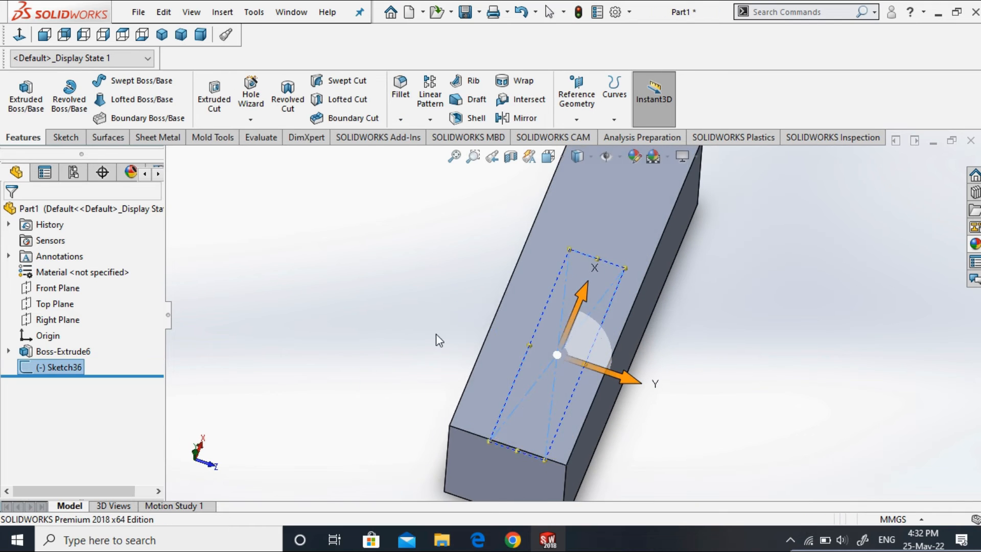
{"action": "right_click", "coordinate": [604, 203]}
{"action": "left_click", "coordinate": [637, 184]}
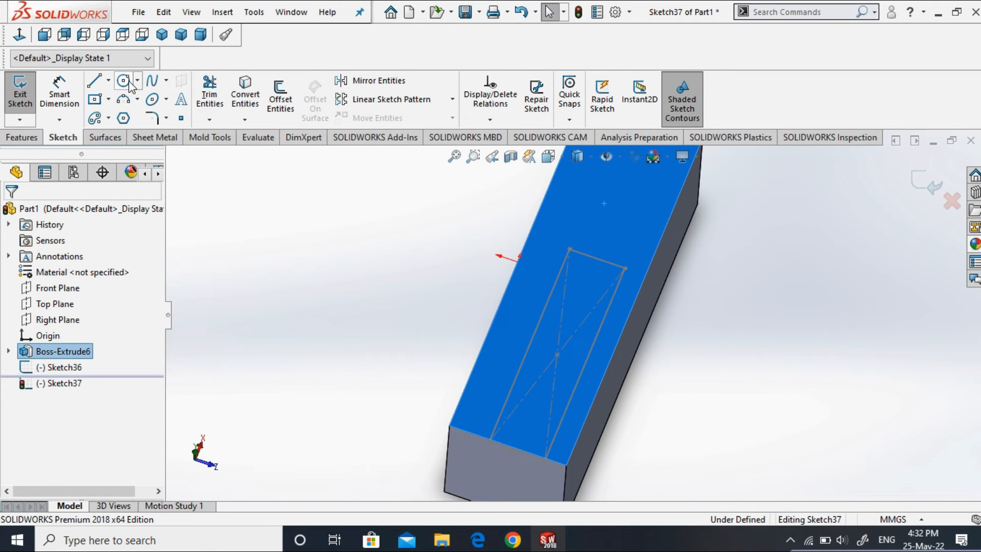
{"action": "left_click", "coordinate": [582, 259]}
{"action": "left_click", "coordinate": [11, 212]}
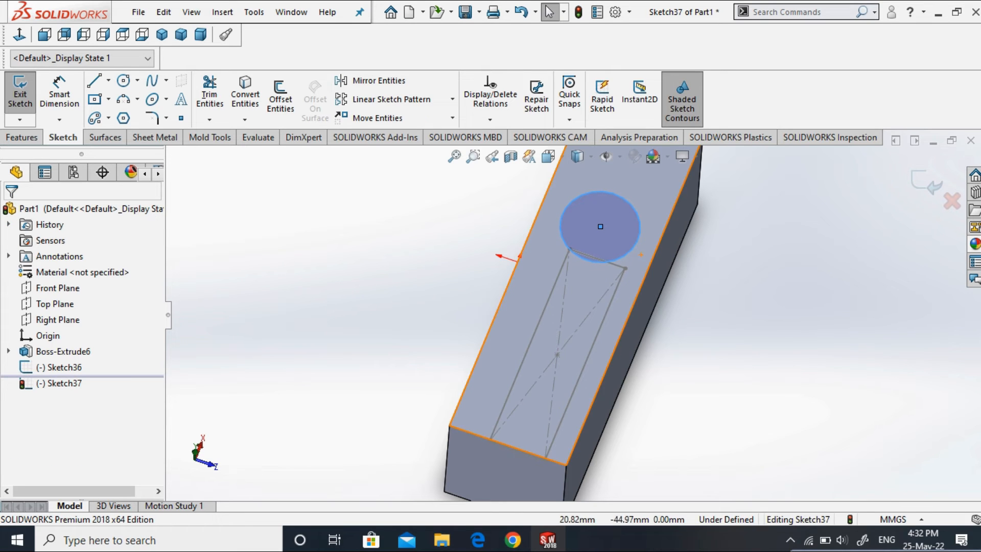
Create a Lofted Cut through the block between the bottom rectangle and the top circle.
{"action": "scroll", "coordinate": [368, 331], "scroll_direction": "up", "scroll_amount": 3}
{"action": "mouse_move", "coordinate": [363, 317]}
{"action": "middle_mouse_down"}
{"action": "mouse_move", "coordinate": [373, 242]}
{"action": "mouse_move", "coordinate": [433, 137]}
{"action": "middle_mouse_up"}
{"action": "left_click", "coordinate": [202, 35]}
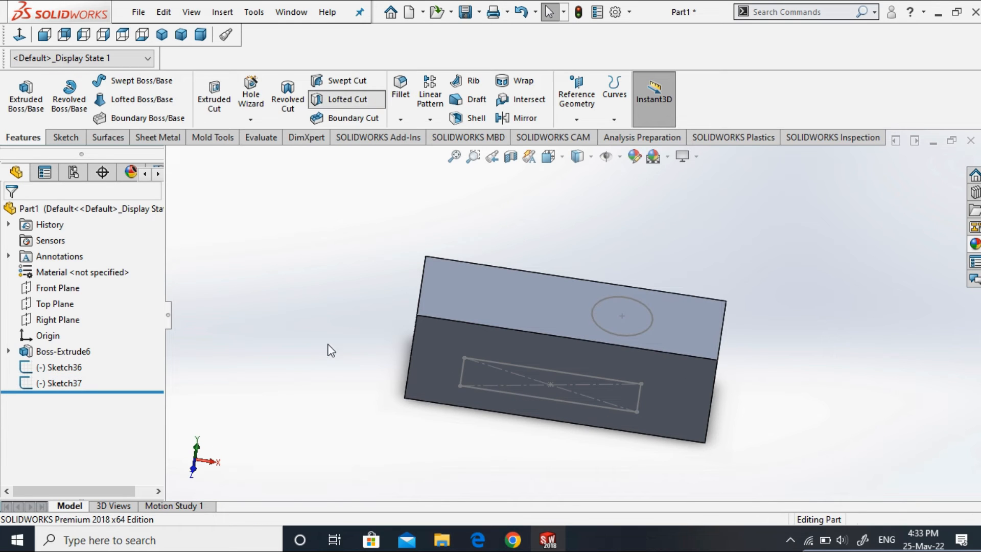
{"action": "left_click", "coordinate": [590, 382]}
{"action": "left_click", "coordinate": [626, 317]}
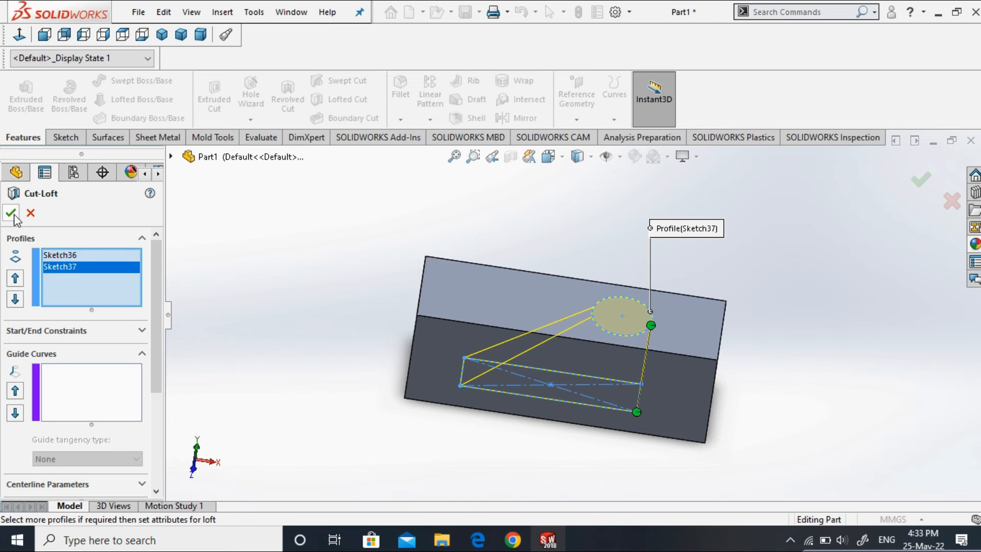
{"action": "key", "text": "Return"}
Display the block with hidden lines visible and examine the lofted cut's internal shape.
{"action": "left_click", "coordinate": [834, 333]}
{"action": "middle_click_drag", "start_coordinate": [834, 332], "coordinate": [854, 322]}
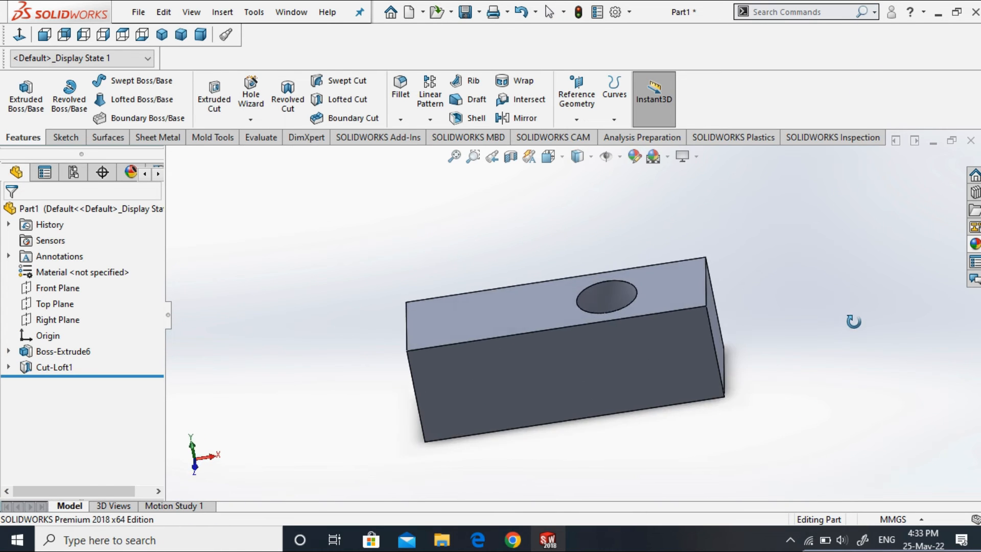
{"action": "left_click", "coordinate": [591, 162]}
{"action": "left_click", "coordinate": [581, 243]}
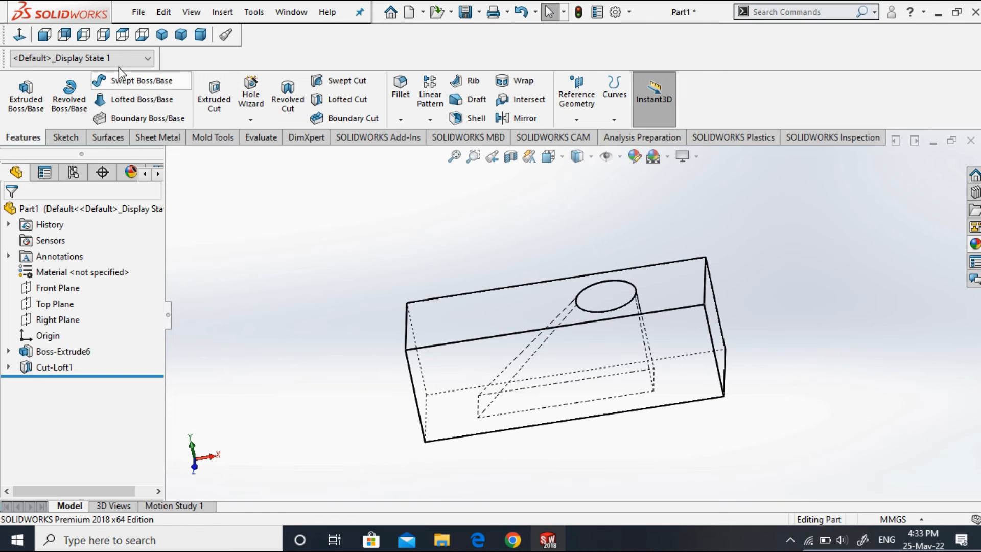
{"action": "left_click", "coordinate": [202, 35]}
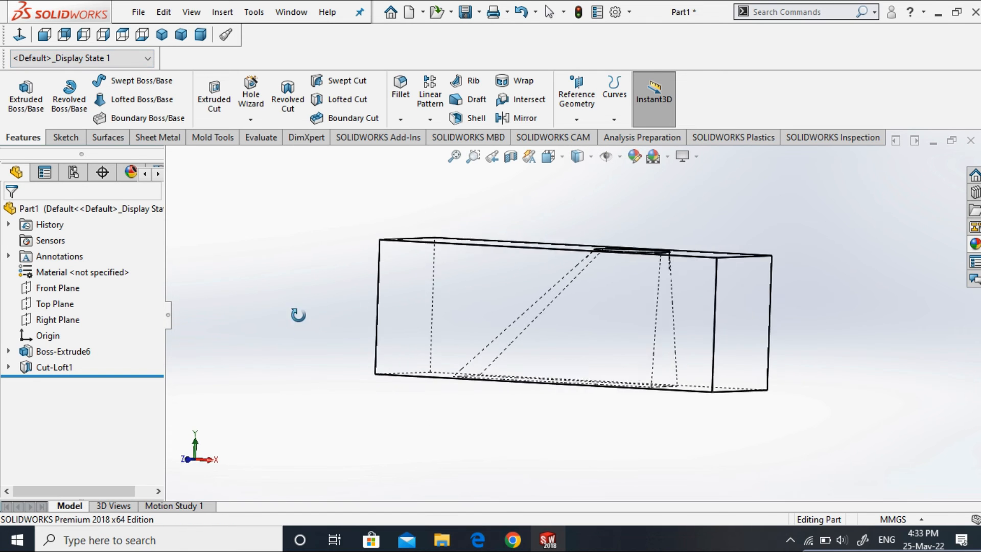
Restore the Shaded With Edges display style on the block with the lofted cut.
{"action": "left_click", "coordinate": [591, 159]}
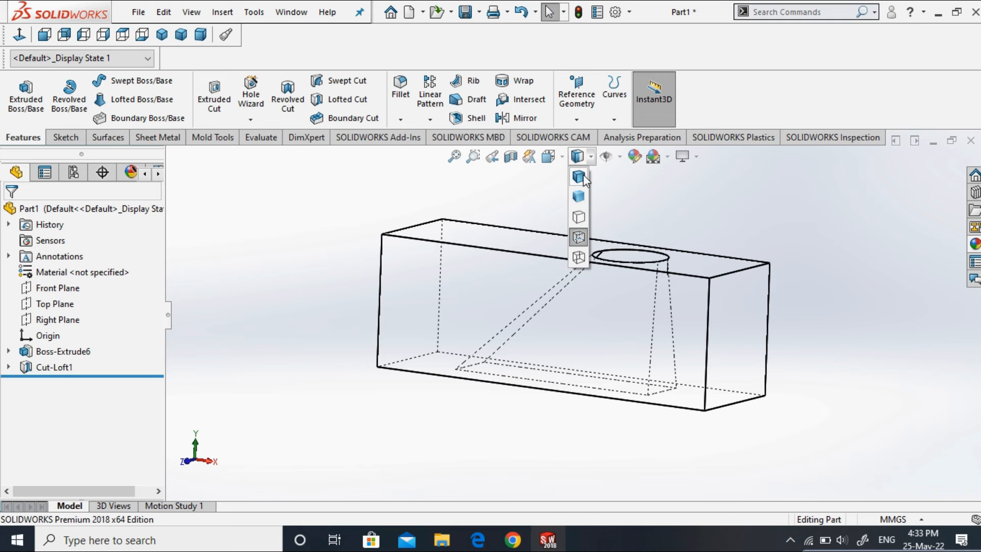
{"action": "left_click", "coordinate": [583, 176]}
{"action": "mouse_move", "coordinate": [429, 432]}
{"action": "middle_mouse_down"}
{"action": "mouse_move", "coordinate": [492, 157]}
{"action": "mouse_move", "coordinate": [466, 327]}
{"action": "mouse_move", "coordinate": [496, 533]}
{"action": "middle_mouse_up"}
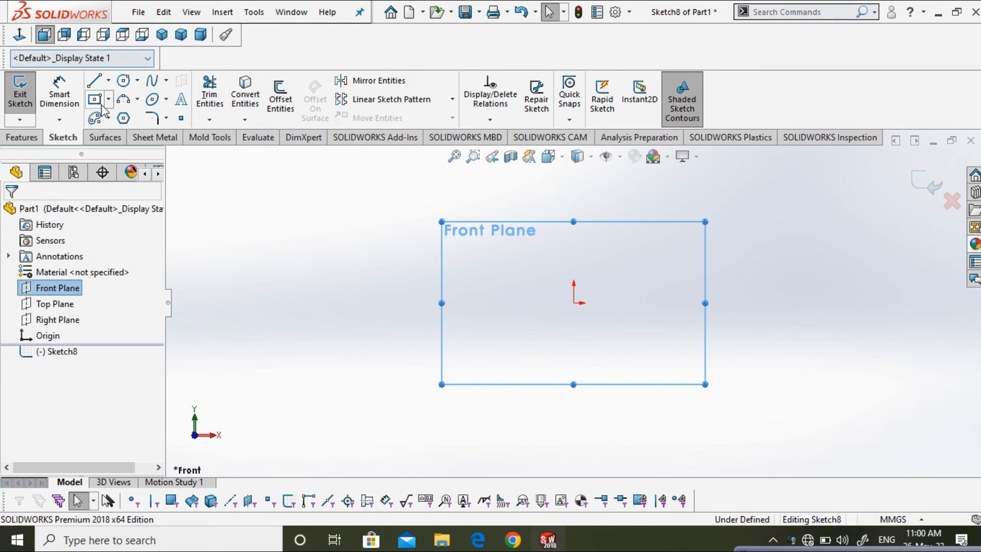
Sketch a center rectangle about 176 mm wide on the Front Plane, centered on the origin, and exit the sketch.
{"action": "left_click", "coordinate": [94, 98]}
{"action": "left_click", "coordinate": [574, 303]}
{"action": "left_click", "coordinate": [704, 247]}
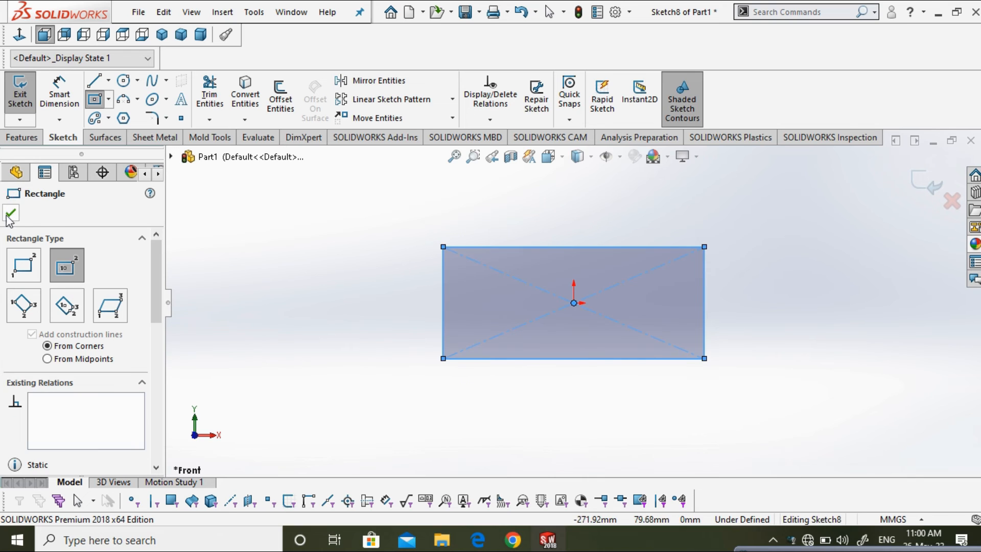
{"action": "key", "text": "Escape"}
{"action": "left_click", "coordinate": [201, 35]}
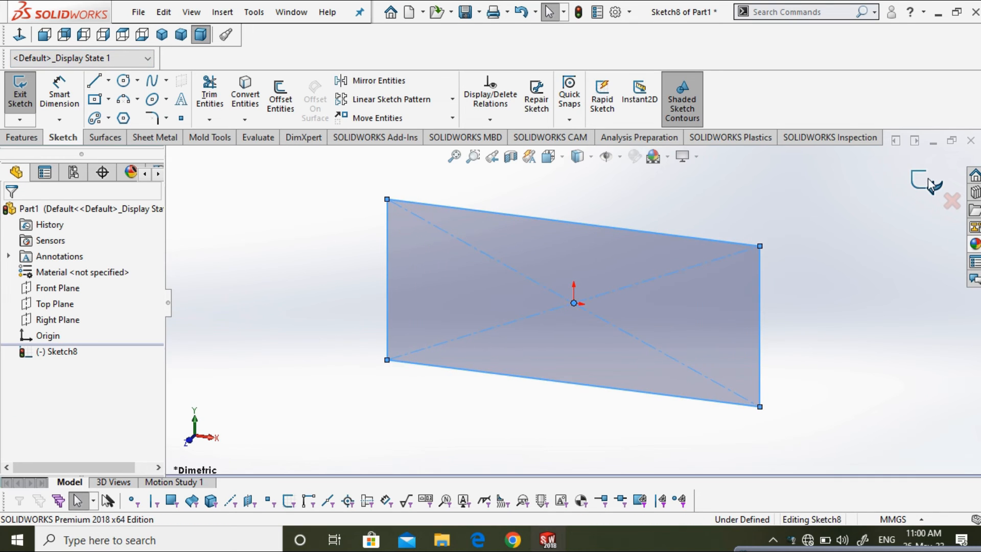
{"action": "left_click", "coordinate": [20, 92]}
{"action": "left_click", "coordinate": [576, 119]}
{"action": "left_click", "coordinate": [582, 135]}
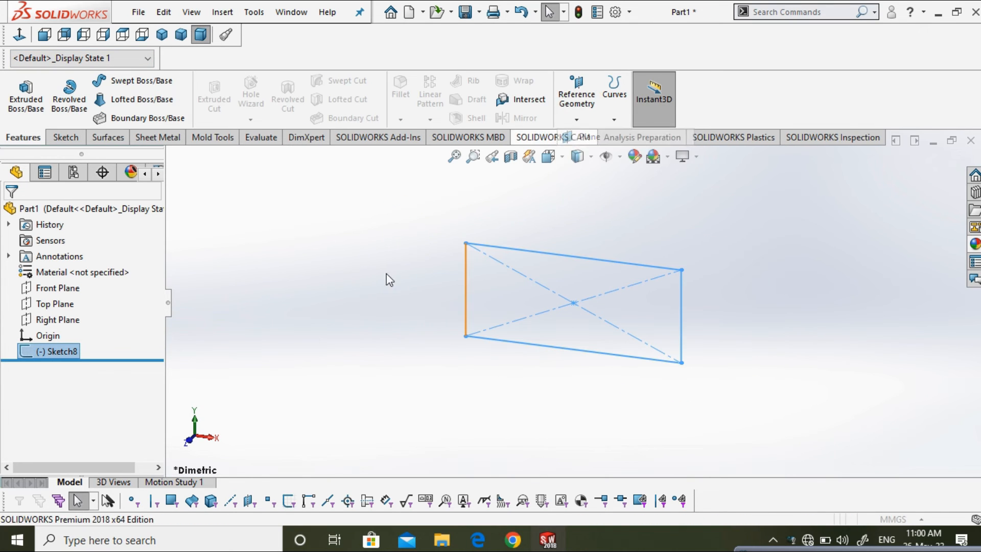
{"action": "left_click", "coordinate": [28, 215]}
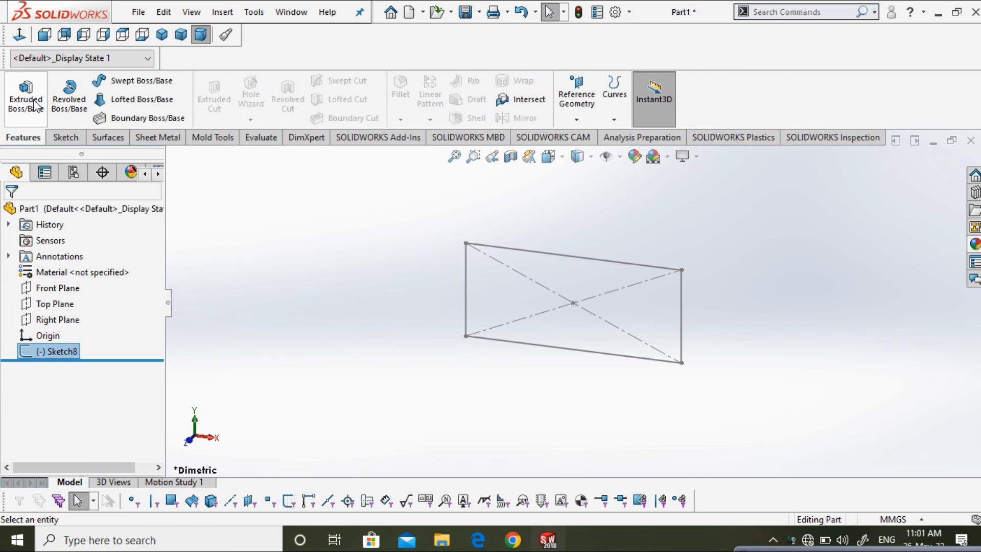
Extrude the rectangle sketch 100 mm in a blind direction to form a solid block.
{"action": "left_click", "coordinate": [25, 94]}
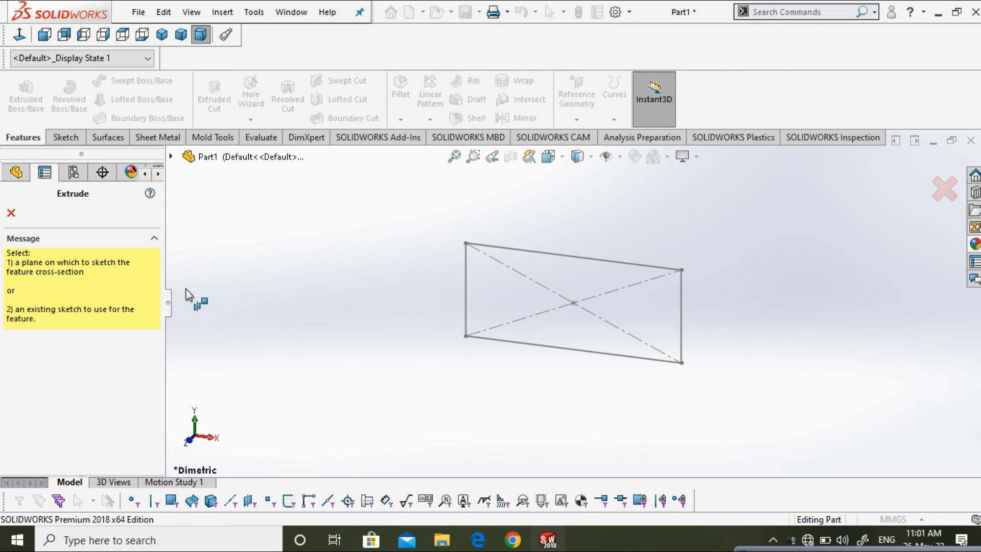
{"action": "left_click", "coordinate": [561, 259]}
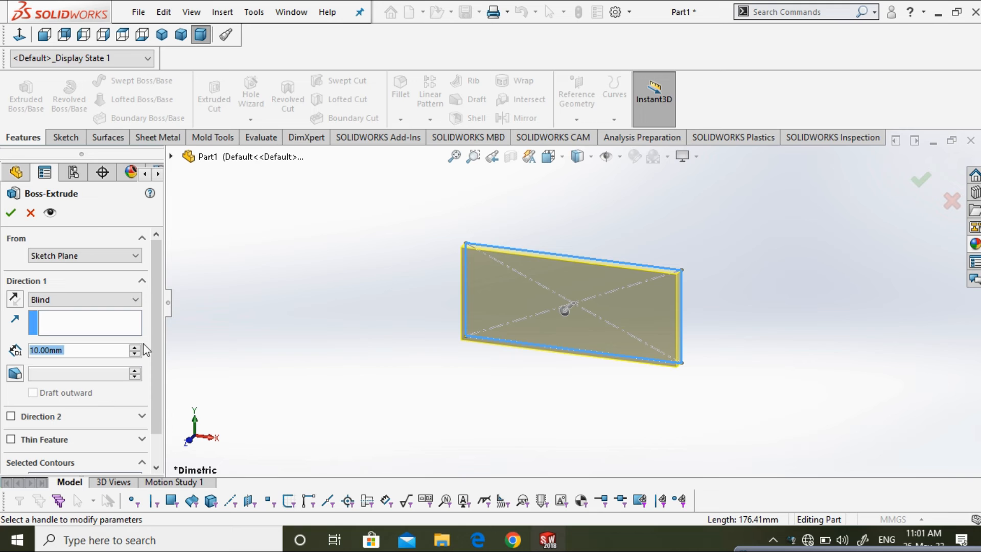
{"action": "type", "text": "100"}
{"action": "key", "text": "Return"}
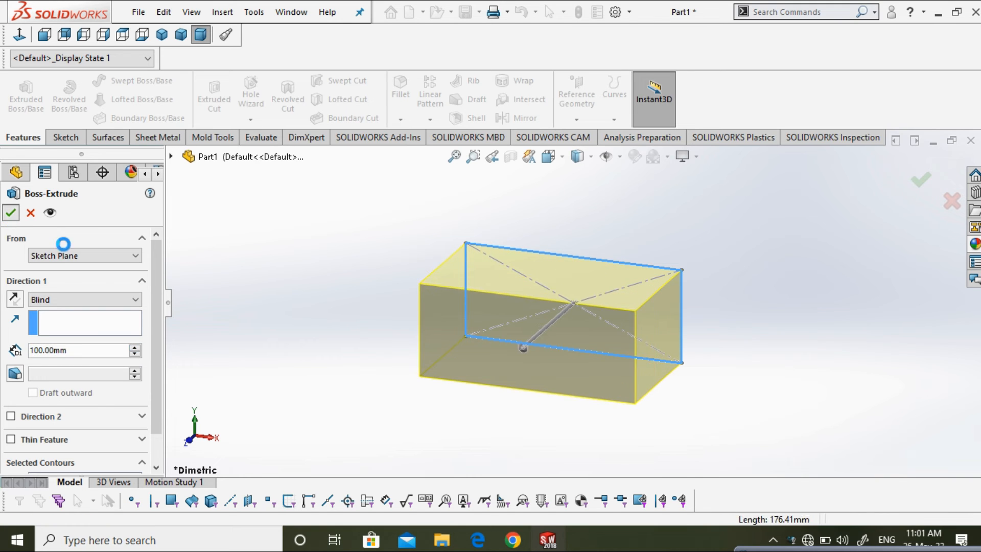
{"action": "key", "text": "f"}
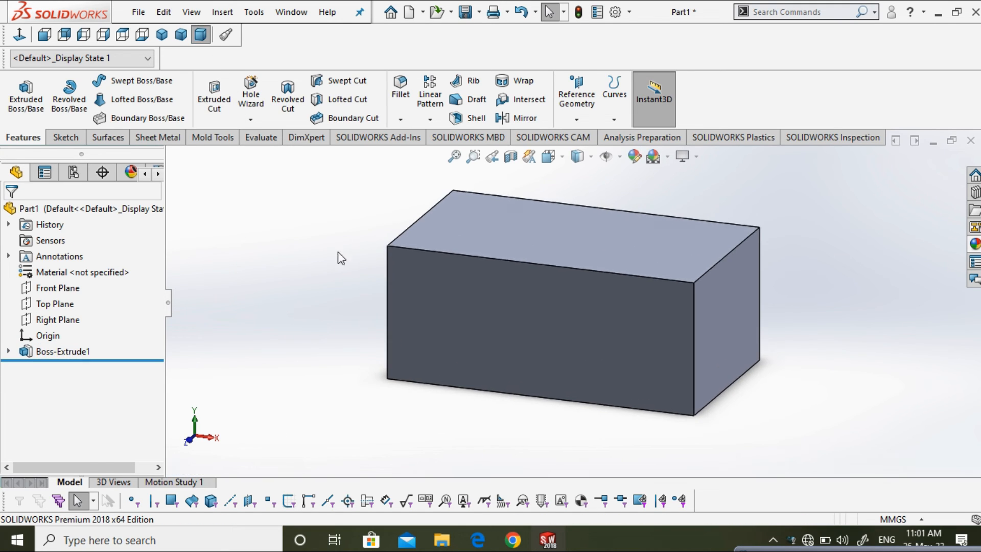
Sketch a wide center rectangle on the block's front face, centered on the origin and inside the face edges.
{"action": "middle_click_drag", "start_coordinate": [341, 258], "coordinate": [586, 286]}
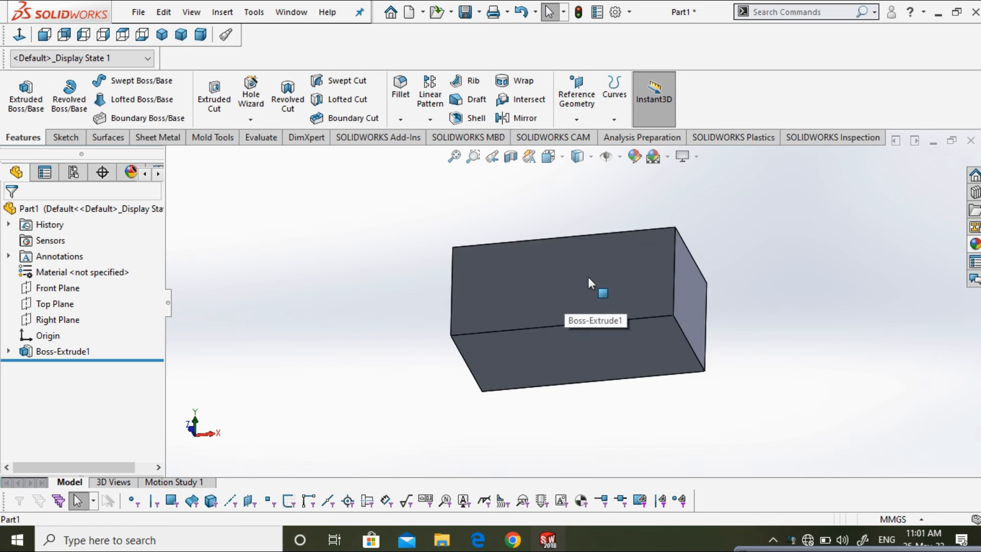
{"action": "right_click", "coordinate": [587, 282]}
{"action": "left_click", "coordinate": [623, 209]}
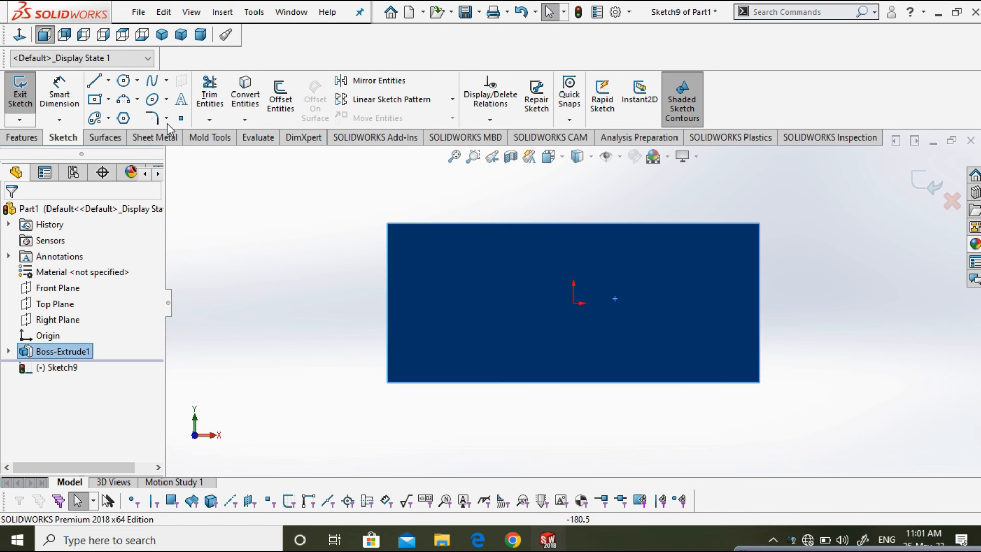
{"action": "left_click", "coordinate": [94, 100]}
{"action": "left_click", "coordinate": [574, 303]}
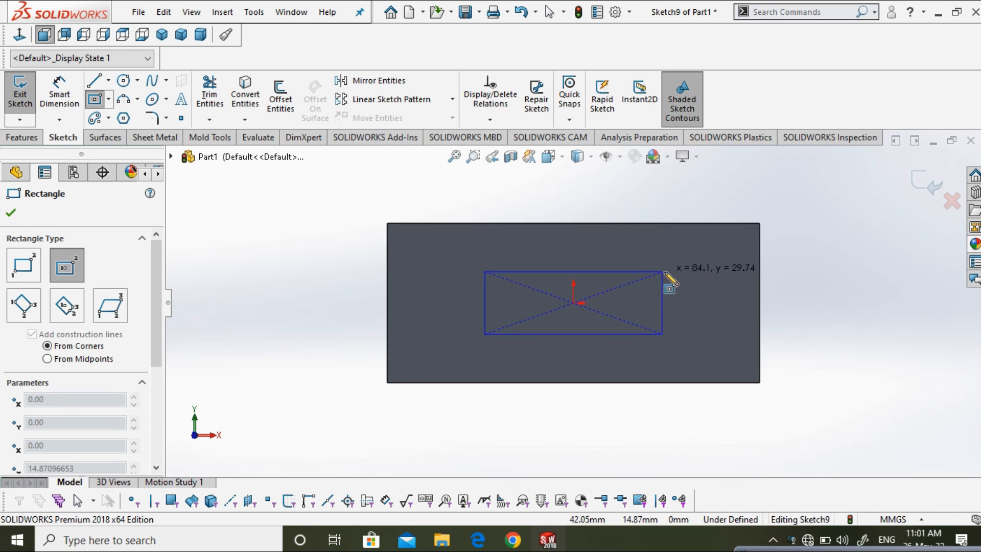
{"action": "left_click", "coordinate": [674, 266]}
{"action": "left_click", "coordinate": [11, 212]}
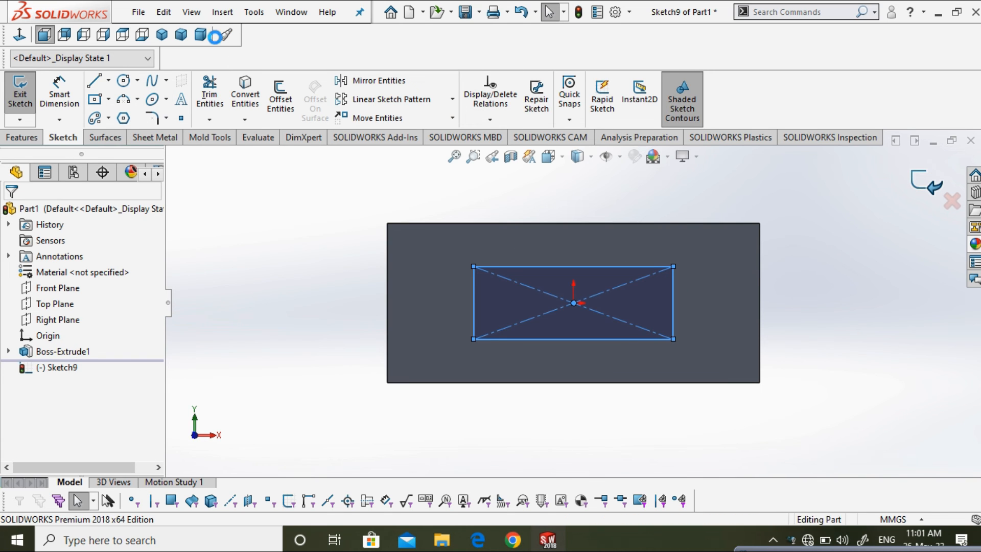
{"action": "left_click", "coordinate": [912, 184]}
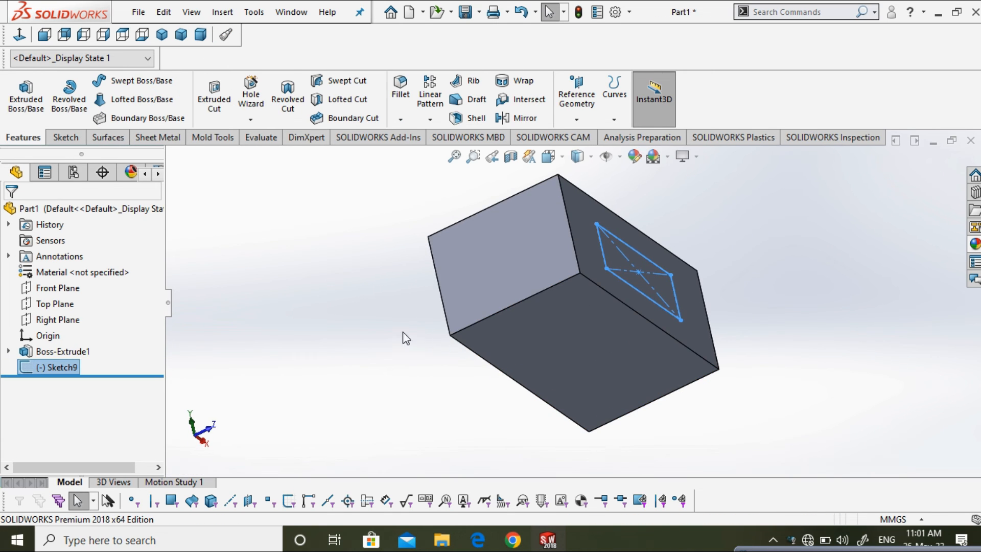
Sketch a smaller, nearly square center rectangle on the block's back face, centered on the origin.
{"action": "left_click", "coordinate": [200, 36]}
{"action": "middle_click_drag", "start_coordinate": [606, 382], "coordinate": [700, 387]}
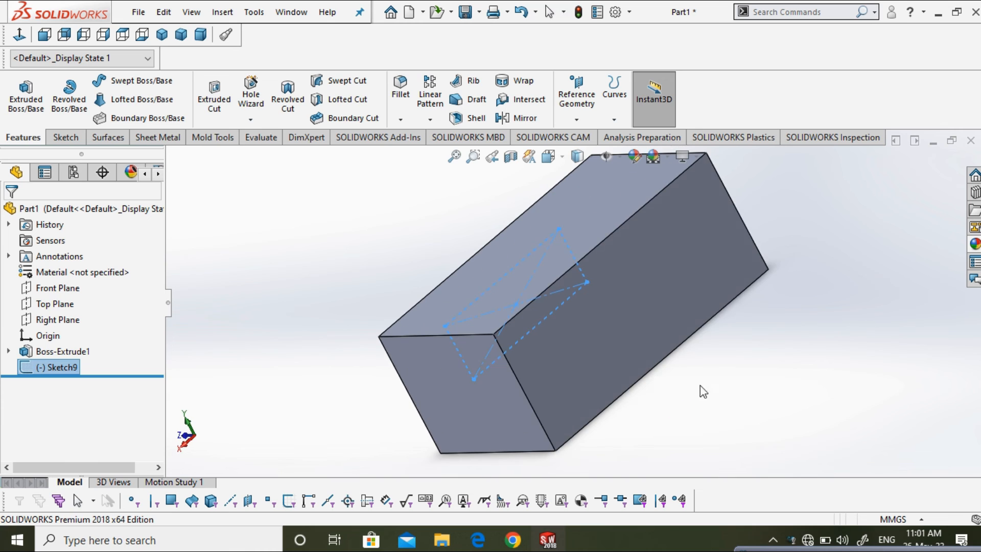
{"action": "right_click", "coordinate": [695, 297]}
{"action": "left_click", "coordinate": [735, 209]}
{"action": "left_click", "coordinate": [19, 35]}
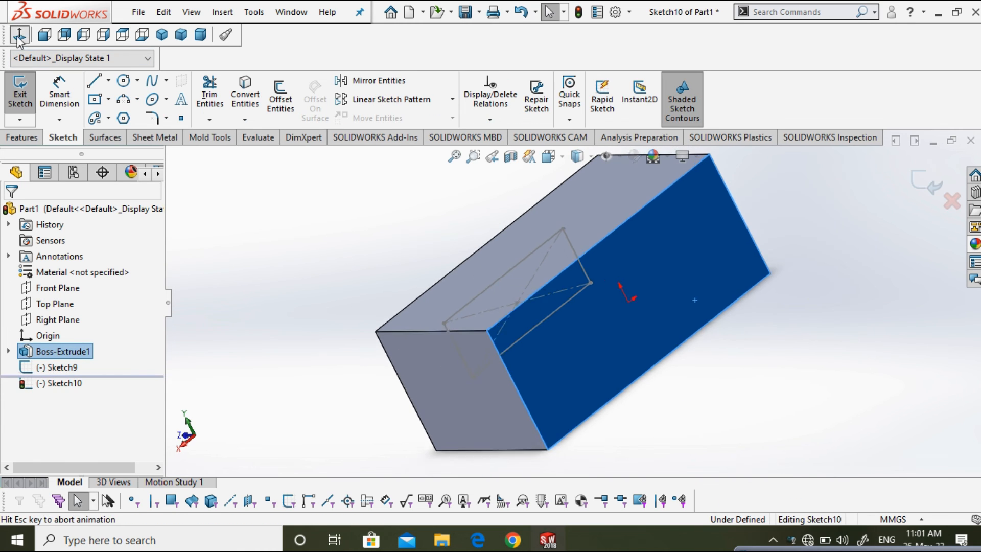
{"action": "left_click", "coordinate": [96, 101]}
{"action": "scroll", "coordinate": [603, 269], "scroll_direction": "down", "scroll_amount": 2}
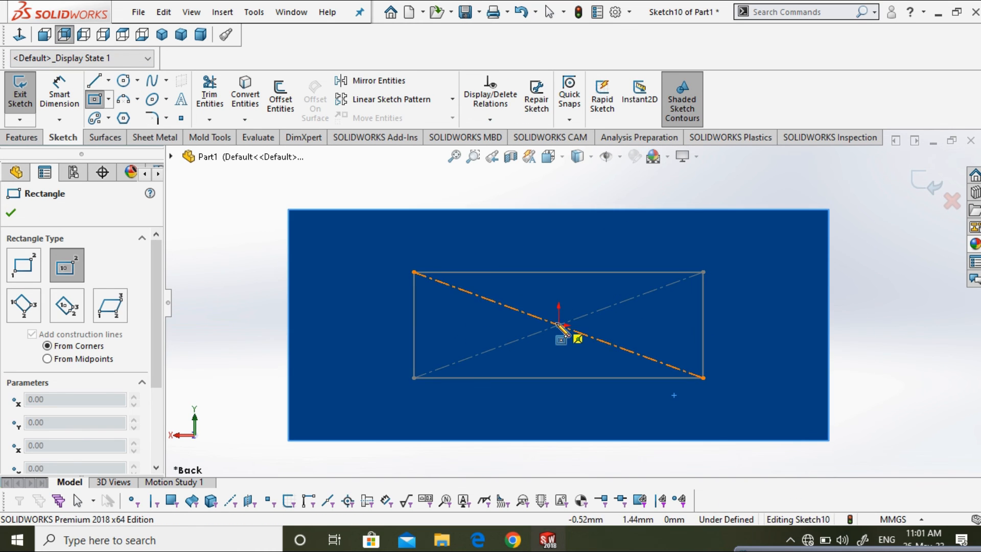
{"action": "left_click", "coordinate": [573, 303]}
{"action": "left_click", "coordinate": [602, 279]}
{"action": "left_click", "coordinate": [925, 183]}
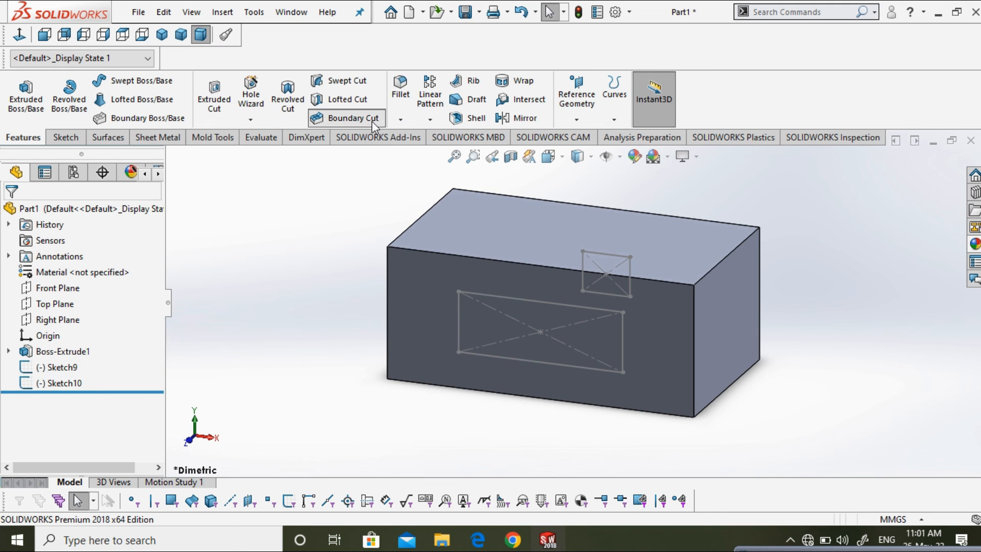
Create a Boundary Cut through the block using the front and back rectangle sketches as Direction 1 profiles.
{"action": "scroll", "coordinate": [615, 327], "scroll_direction": "down", "scroll_amount": 3}
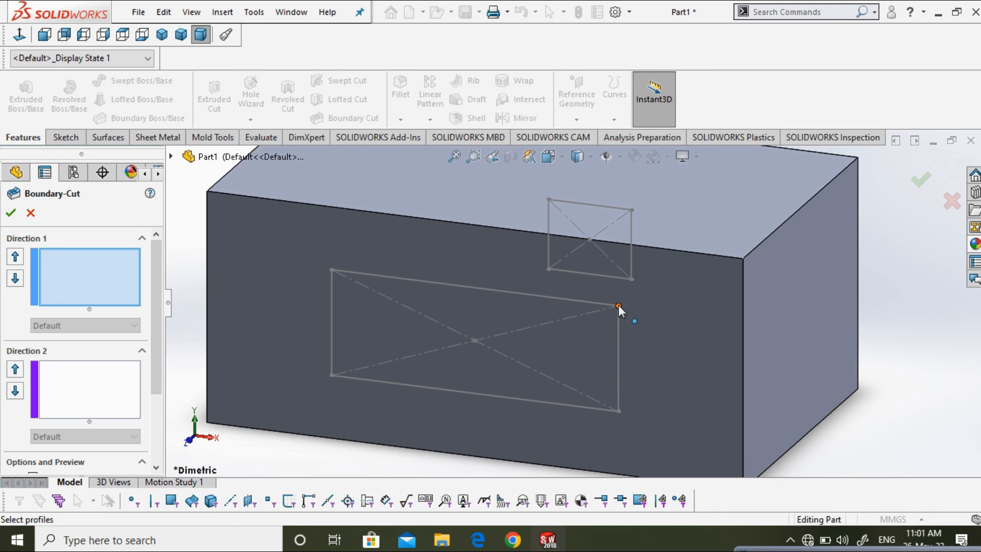
{"action": "left_click", "coordinate": [619, 317]}
{"action": "scroll", "coordinate": [629, 195], "scroll_direction": "down", "scroll_amount": 2}
{"action": "left_click", "coordinate": [633, 210]}
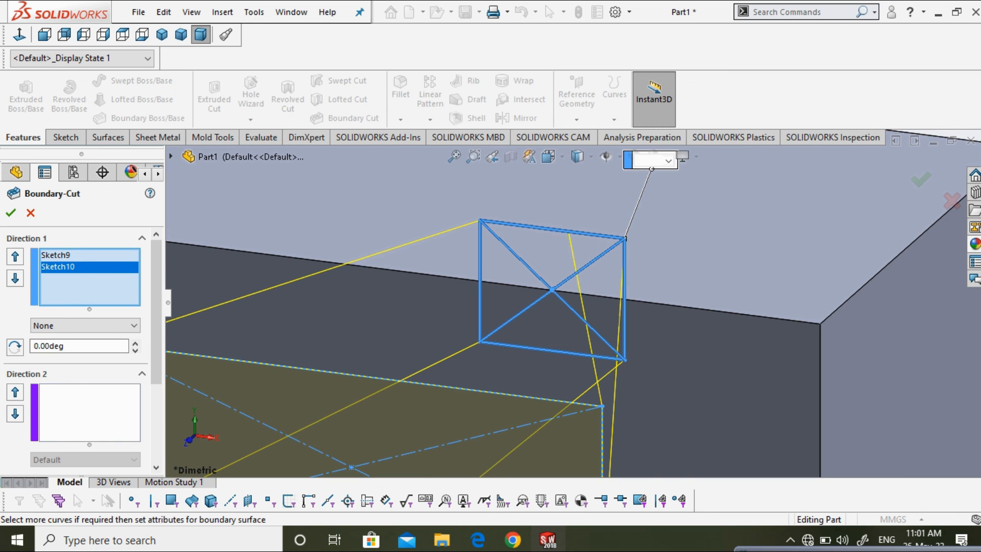
{"action": "left_click", "coordinate": [11, 213]}
{"action": "scroll", "coordinate": [575, 377], "scroll_direction": "up", "scroll_amount": 7}
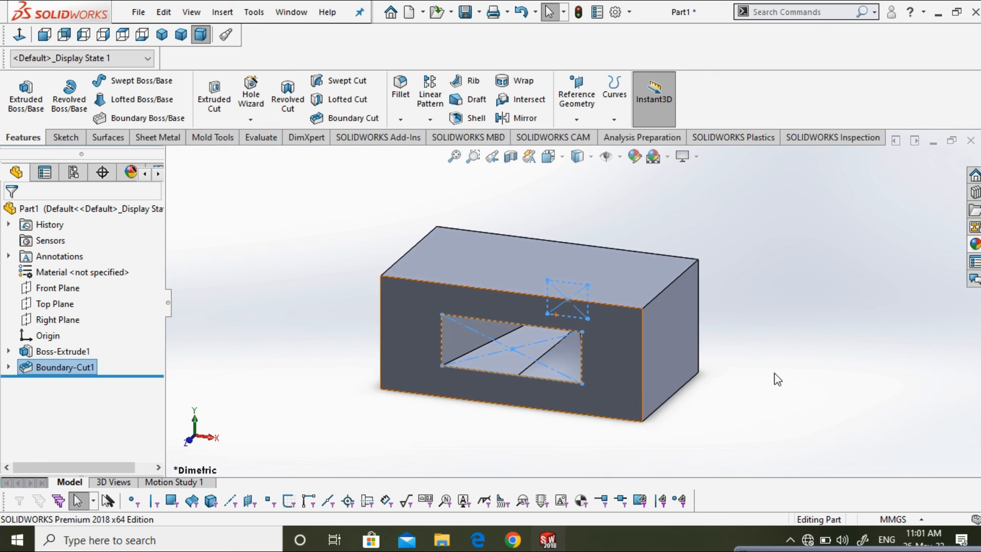
{"action": "left_click", "coordinate": [774, 374]}
Examine the boundary cut from both ends of the block, then its internal shape with hidden lines visible.
{"action": "middle_click_drag", "start_coordinate": [774, 373], "coordinate": [730, 335]}
{"action": "scroll", "coordinate": [603, 324], "scroll_direction": "down", "scroll_amount": 6}
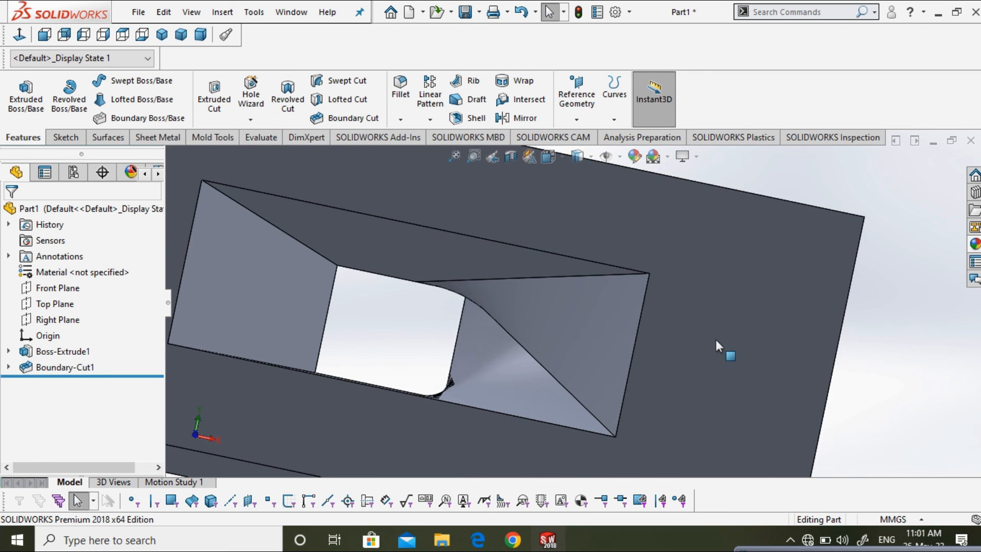
{"action": "scroll", "coordinate": [715, 339], "scroll_direction": "up", "scroll_amount": 5}
{"action": "middle_click_drag", "start_coordinate": [803, 365], "coordinate": [810, 383]}
{"action": "scroll", "coordinate": [759, 334], "scroll_direction": "up", "scroll_amount": 3}
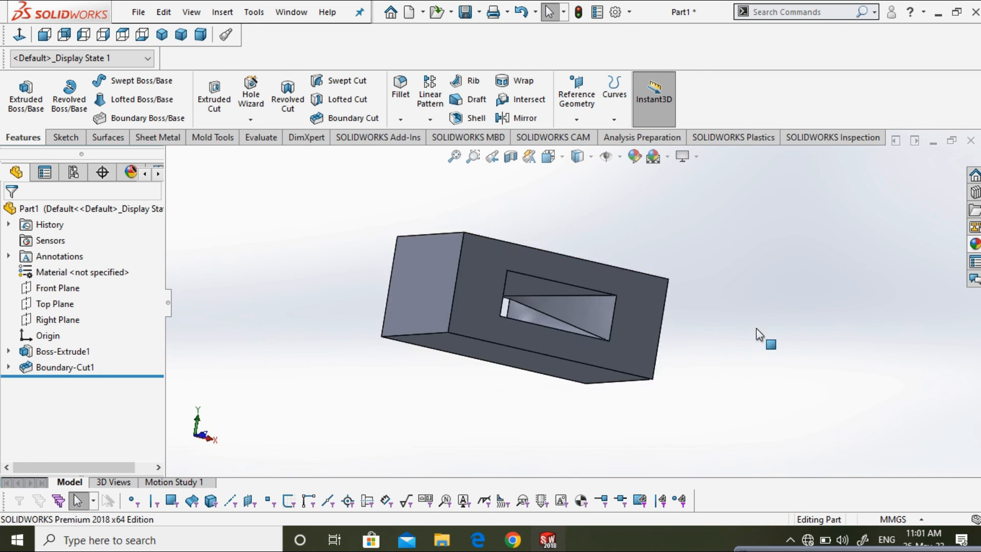
{"action": "middle_click_drag", "start_coordinate": [759, 335], "coordinate": [617, 407]}
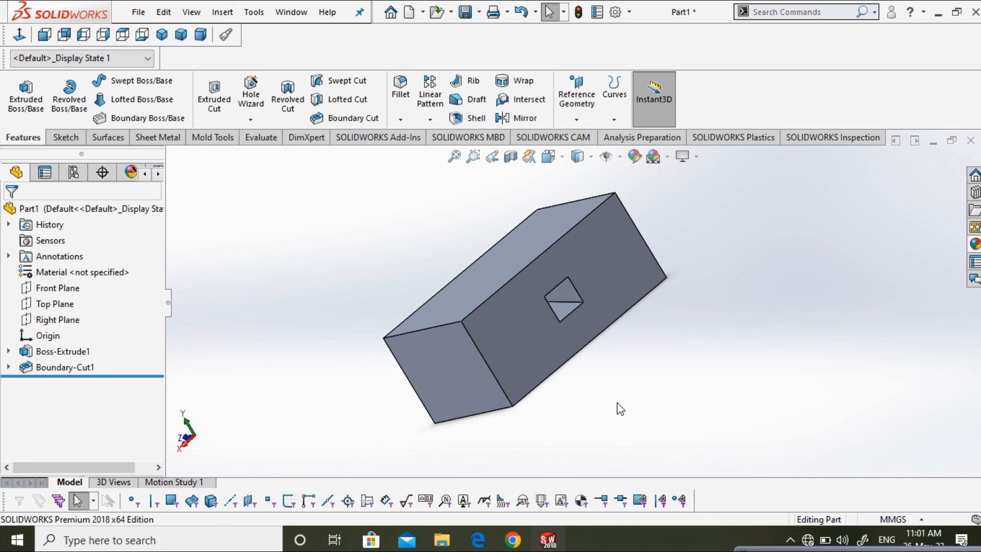
{"action": "left_click", "coordinate": [592, 157]}
{"action": "left_click", "coordinate": [577, 236]}
{"action": "mouse_move", "coordinate": [332, 332]}
{"action": "middle_mouse_down"}
{"action": "mouse_move", "coordinate": [415, 314]}
{"action": "mouse_move", "coordinate": [382, 252]}
{"action": "mouse_move", "coordinate": [350, 274]}
{"action": "mouse_move", "coordinate": [298, 263]}
{"action": "mouse_move", "coordinate": [350, 247]}
{"action": "mouse_move", "coordinate": [350, 329]}
{"action": "middle_mouse_up"}
{"action": "scroll", "coordinate": [567, 339], "scroll_direction": "down", "scroll_amount": 5}
{"action": "scroll", "coordinate": [710, 395], "scroll_direction": "up", "scroll_amount": 6}
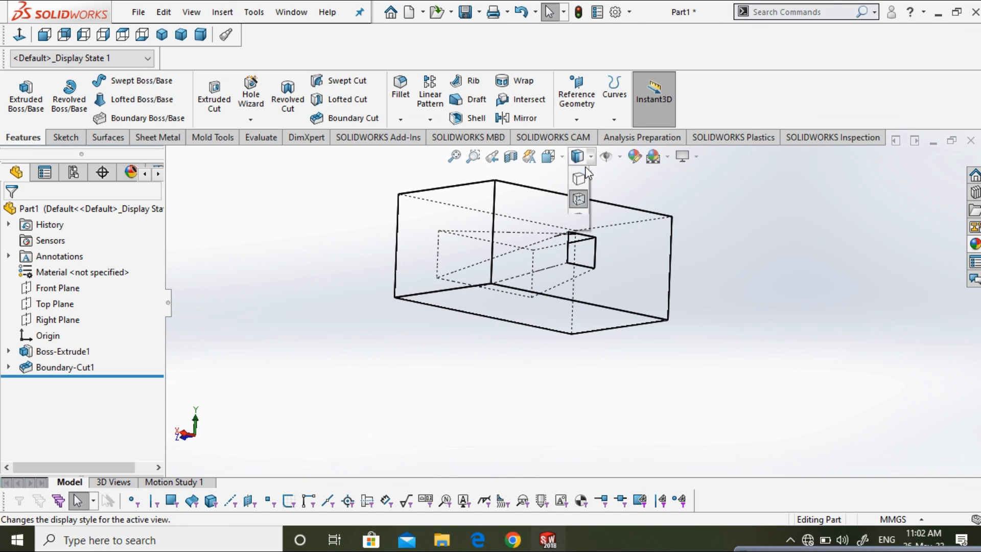
Restore the Shaded With Edges display and show the block in the Dimetric view.
{"action": "left_click", "coordinate": [581, 178]}
{"action": "mouse_move", "coordinate": [549, 388]}
{"action": "middle_mouse_down"}
{"action": "mouse_move", "coordinate": [440, 324]}
{"action": "mouse_move", "coordinate": [234, 253]}
{"action": "mouse_move", "coordinate": [300, 289]}
{"action": "middle_mouse_up"}
{"action": "scroll", "coordinate": [536, 239], "scroll_direction": "down", "scroll_amount": 3}
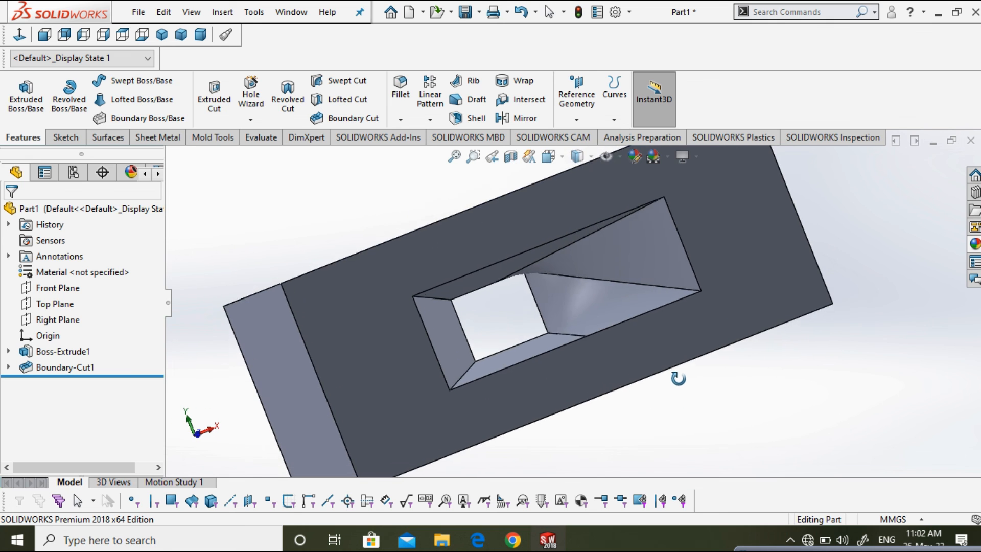
{"action": "left_click", "coordinate": [200, 35]}
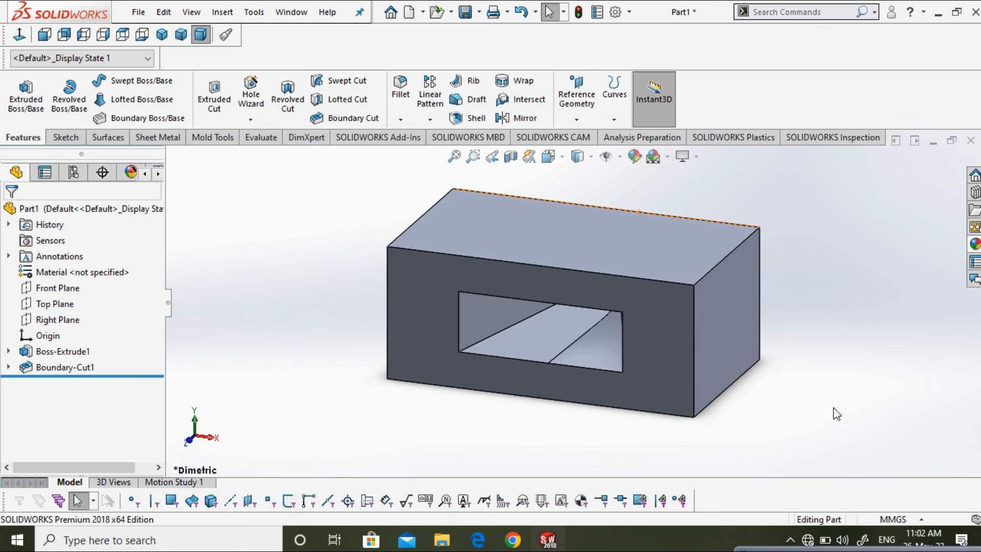